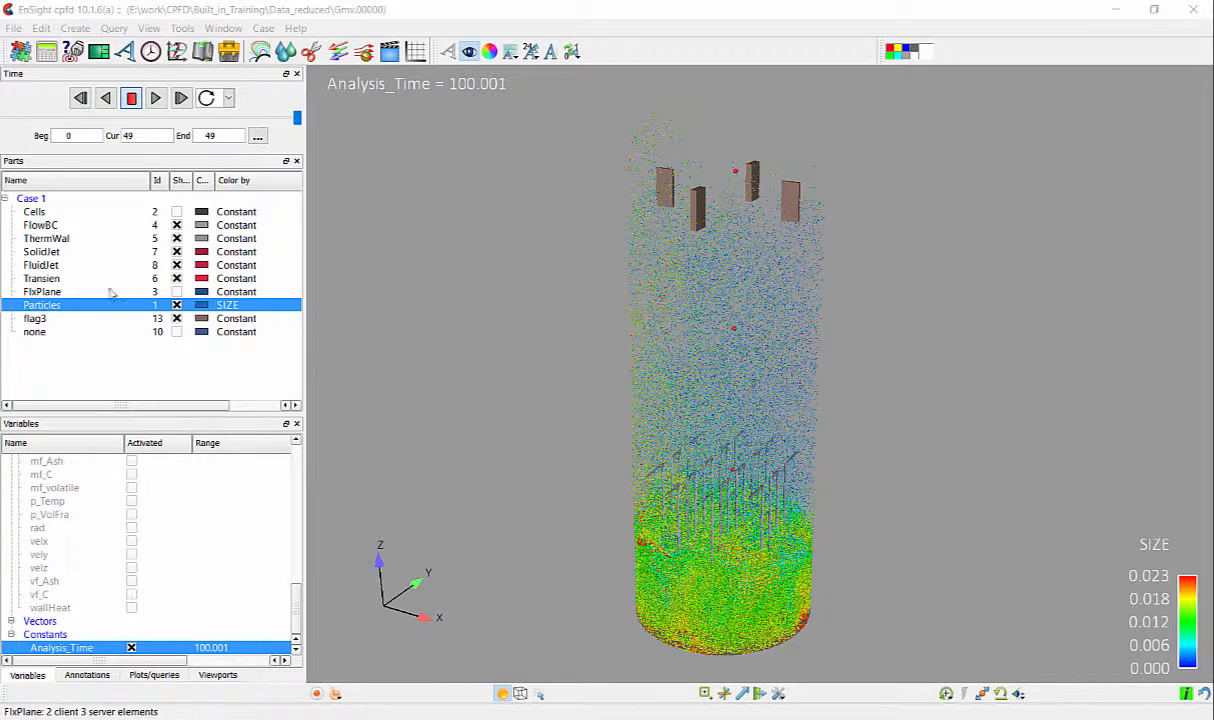
# Display the Cells part to inspect the full vessel volume, and hide it again
pyautogui.click(37, 212)
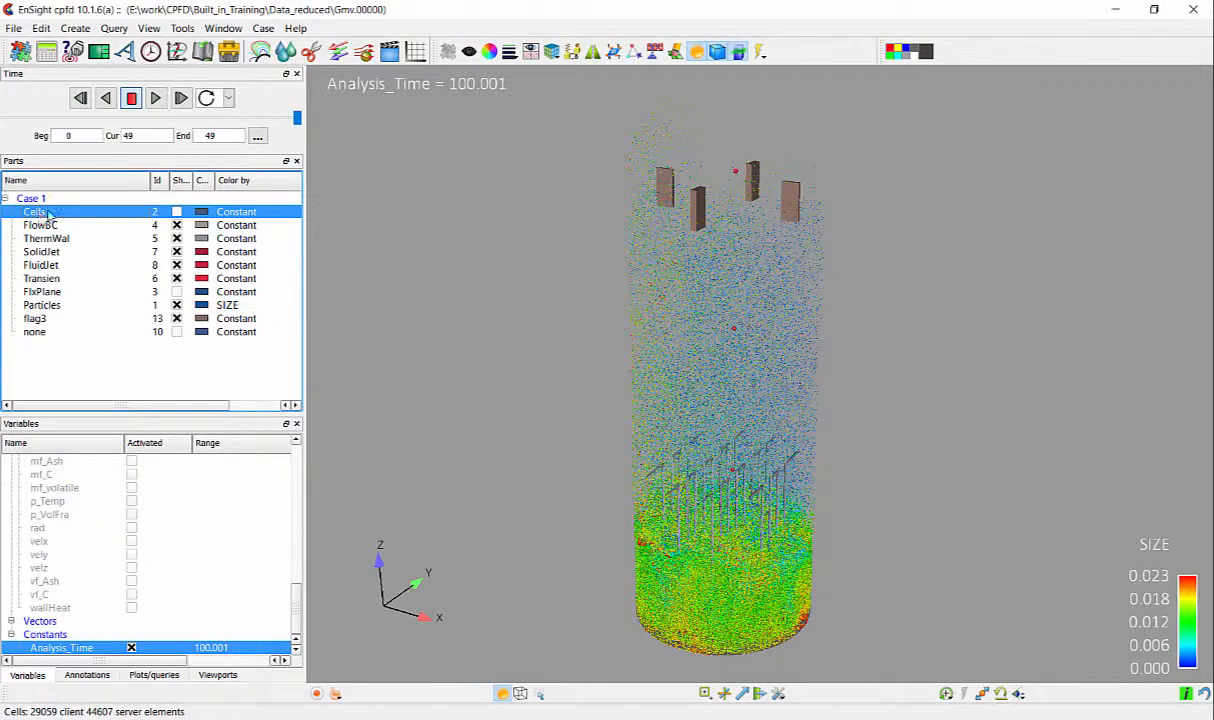
pyautogui.click(177, 212)
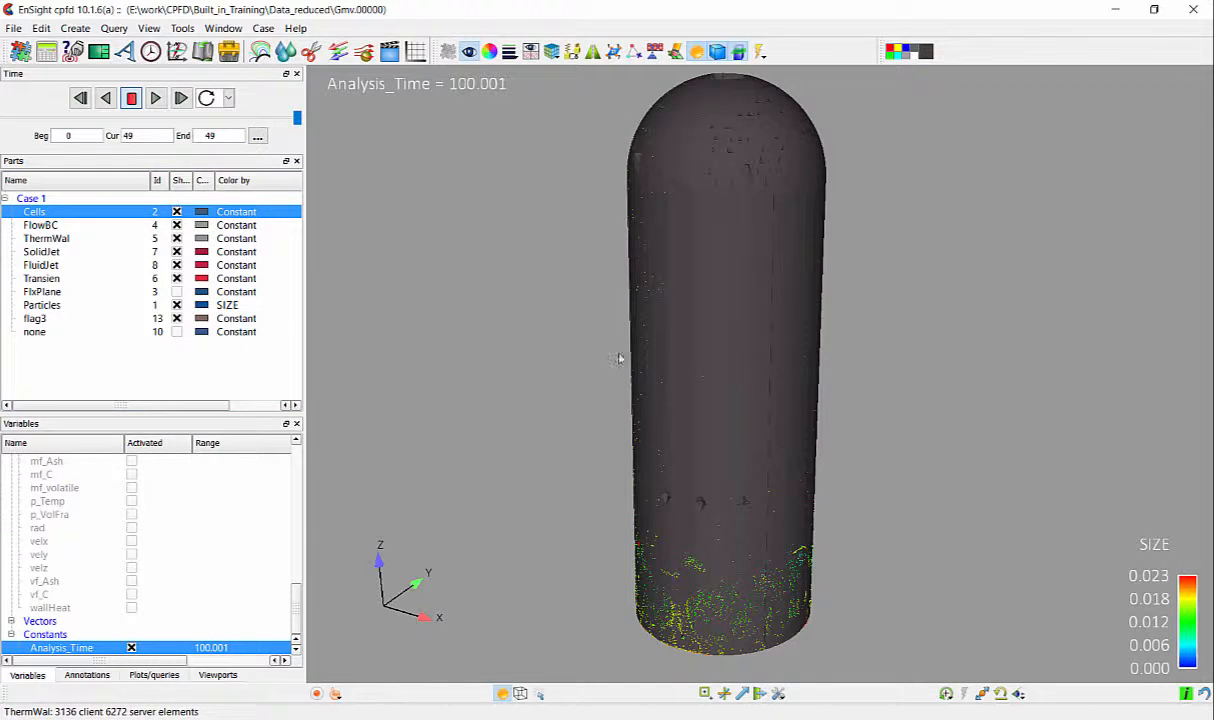
pyautogui.click(177, 212)
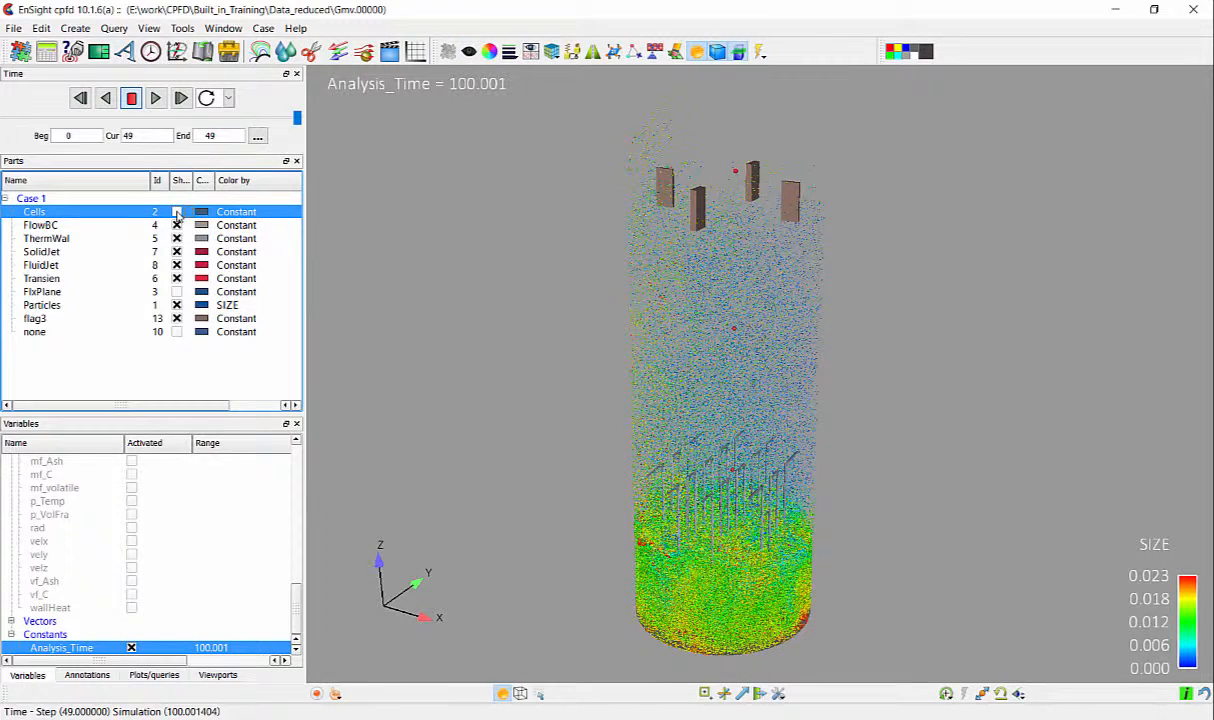
# Create a Z clip plane from the hidden Cells part
pyautogui.rightClick(73, 211)
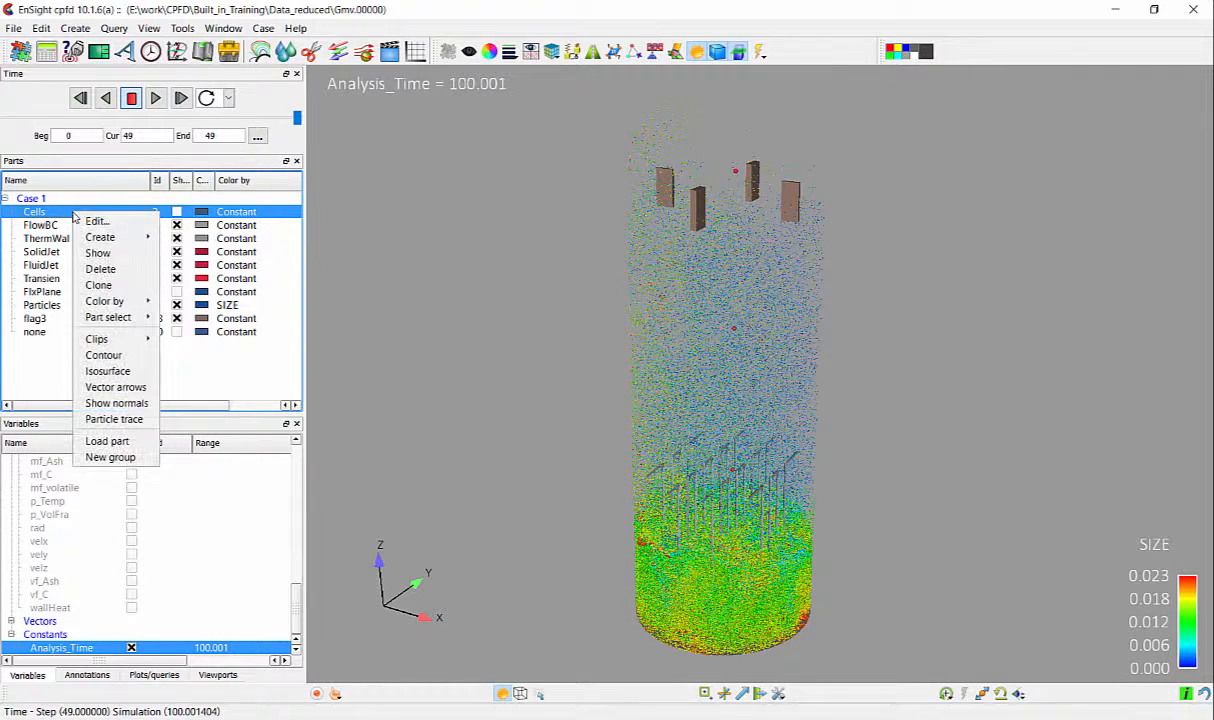
pyautogui.moveTo(114, 341)
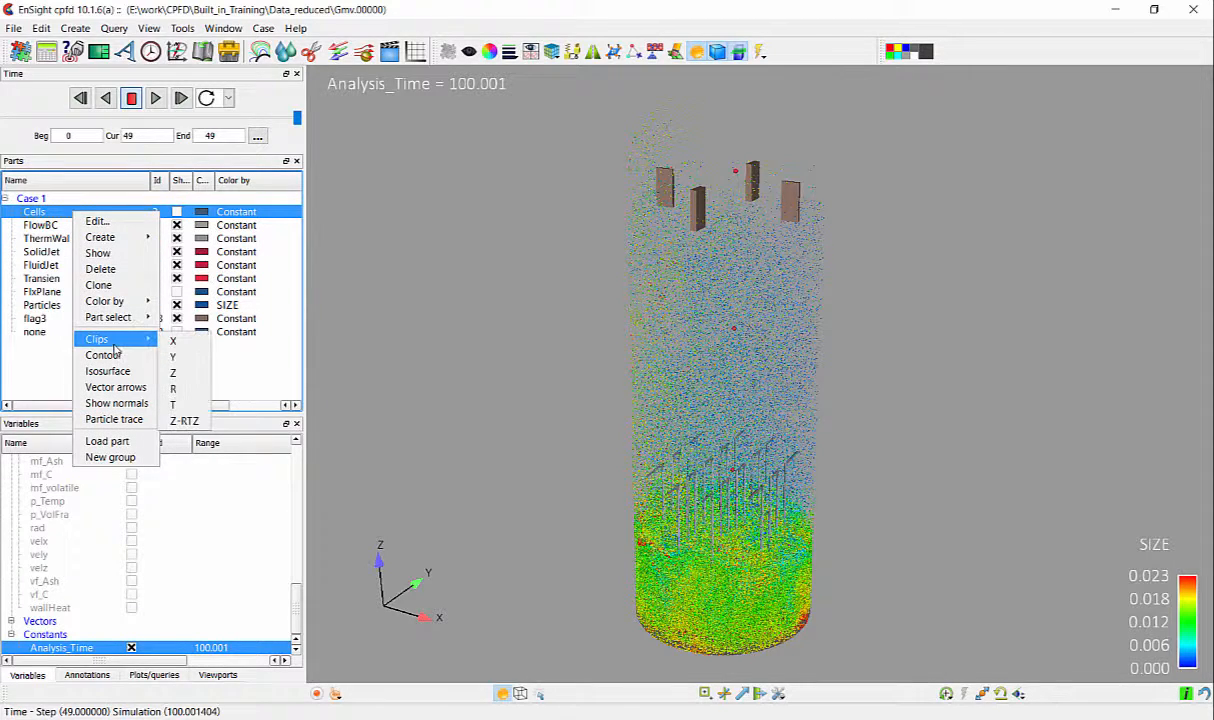
pyautogui.click(183, 377)
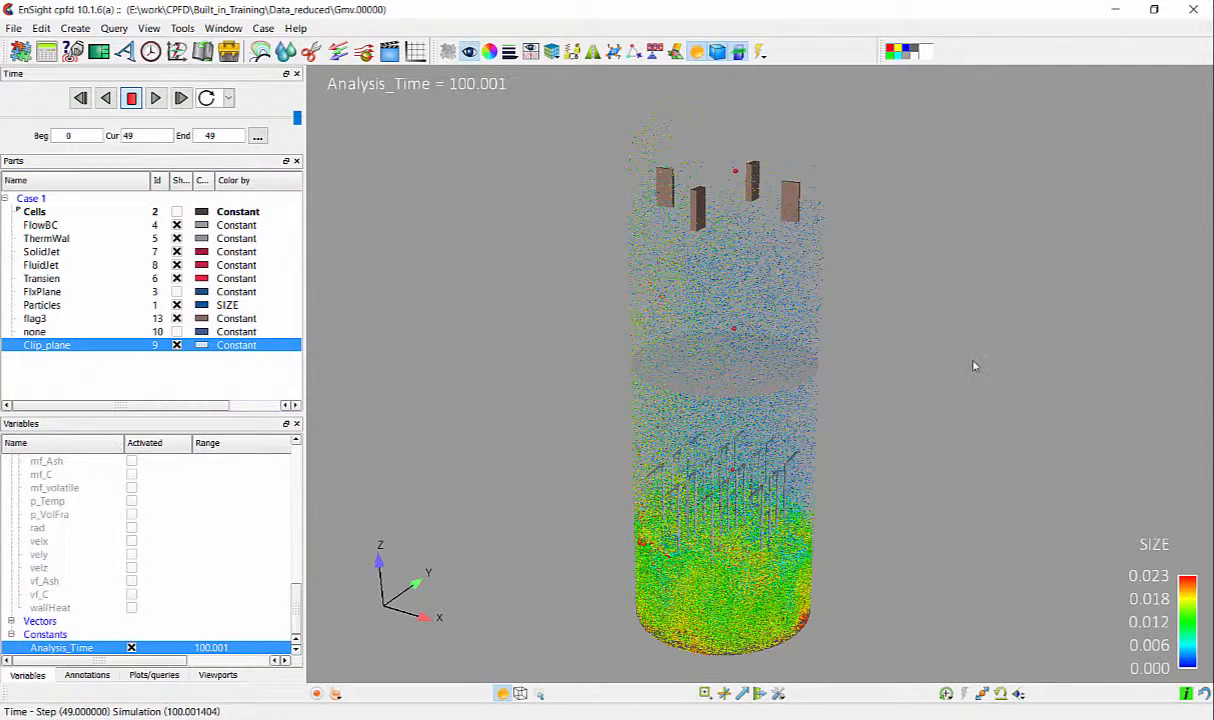
# Color the new clip plane by the fluid temperature variable f_Temp
pyautogui.moveTo(925, 348); pyautogui.dragTo(991, 298)
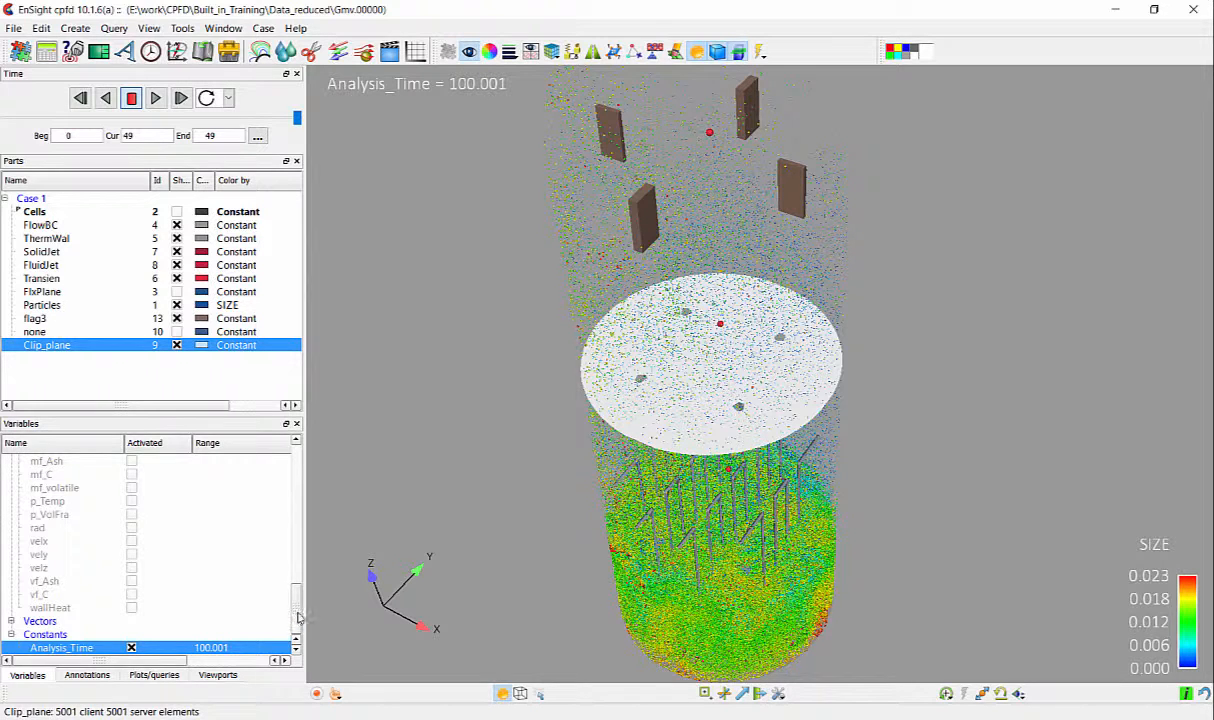
pyautogui.scroll(2, 290, 595)
pyautogui.moveTo(302, 600); pyautogui.dragTo(297, 532)
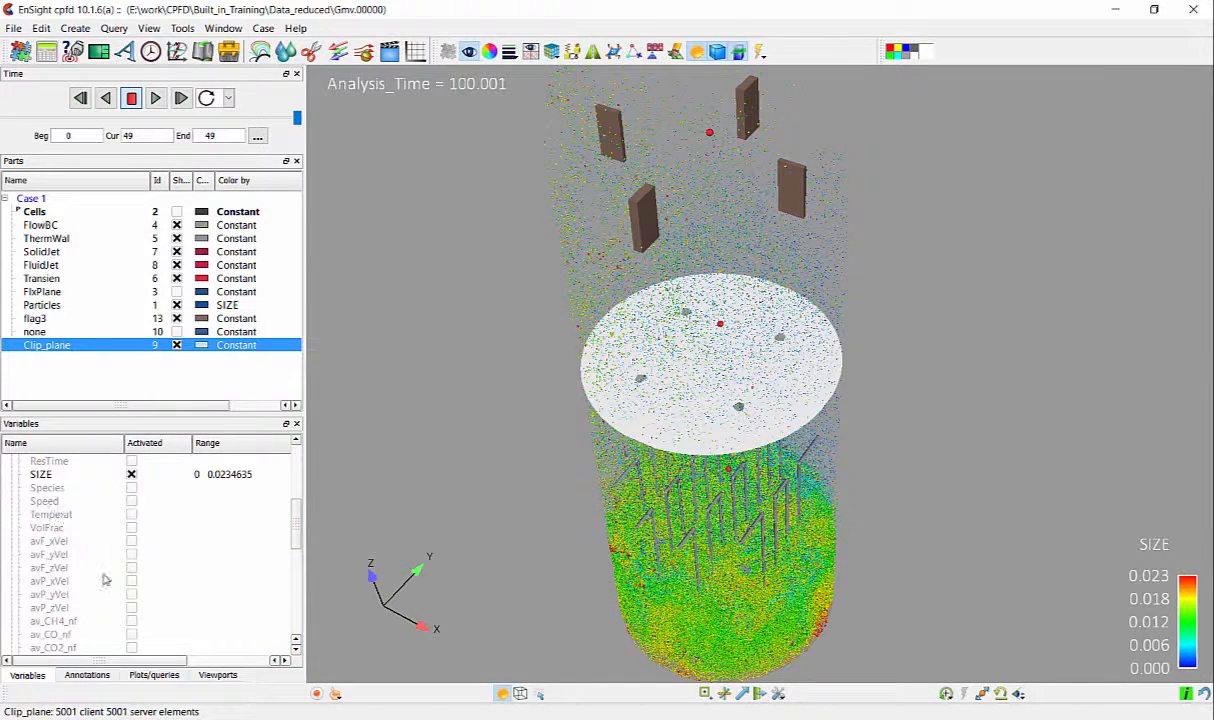
pyautogui.scroll(-5, 282, 513)
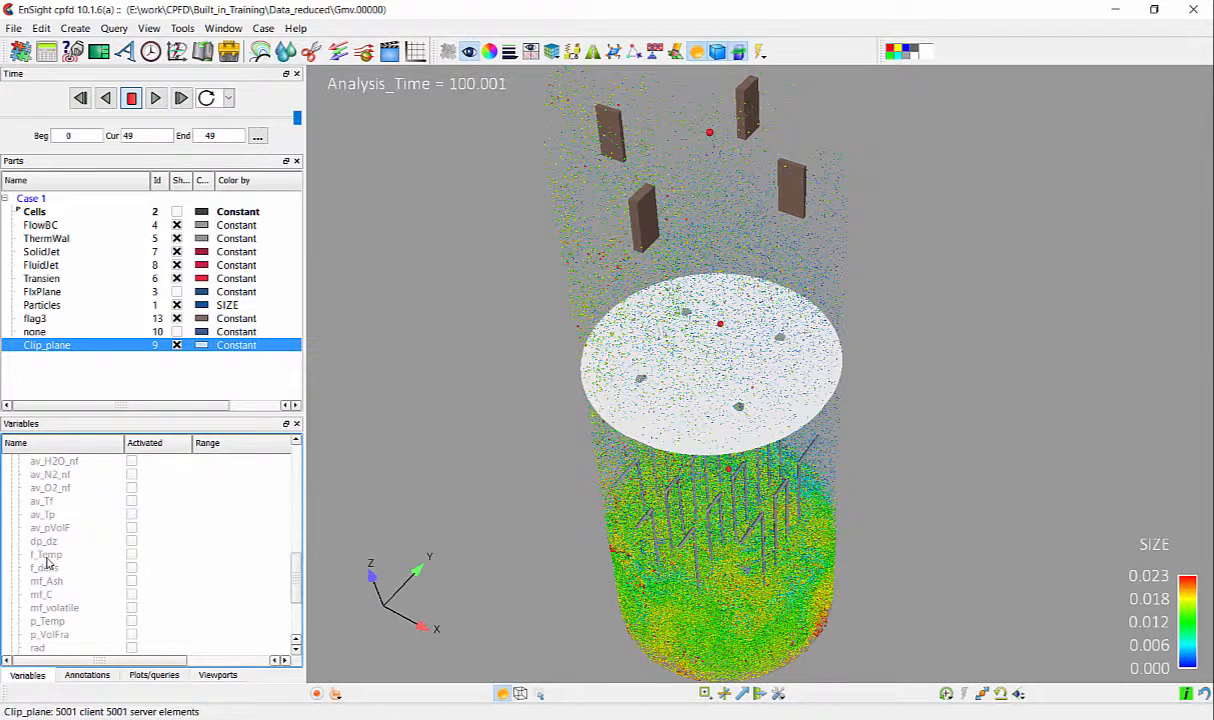
pyautogui.moveTo(46, 554); pyautogui.dragTo(58, 347)
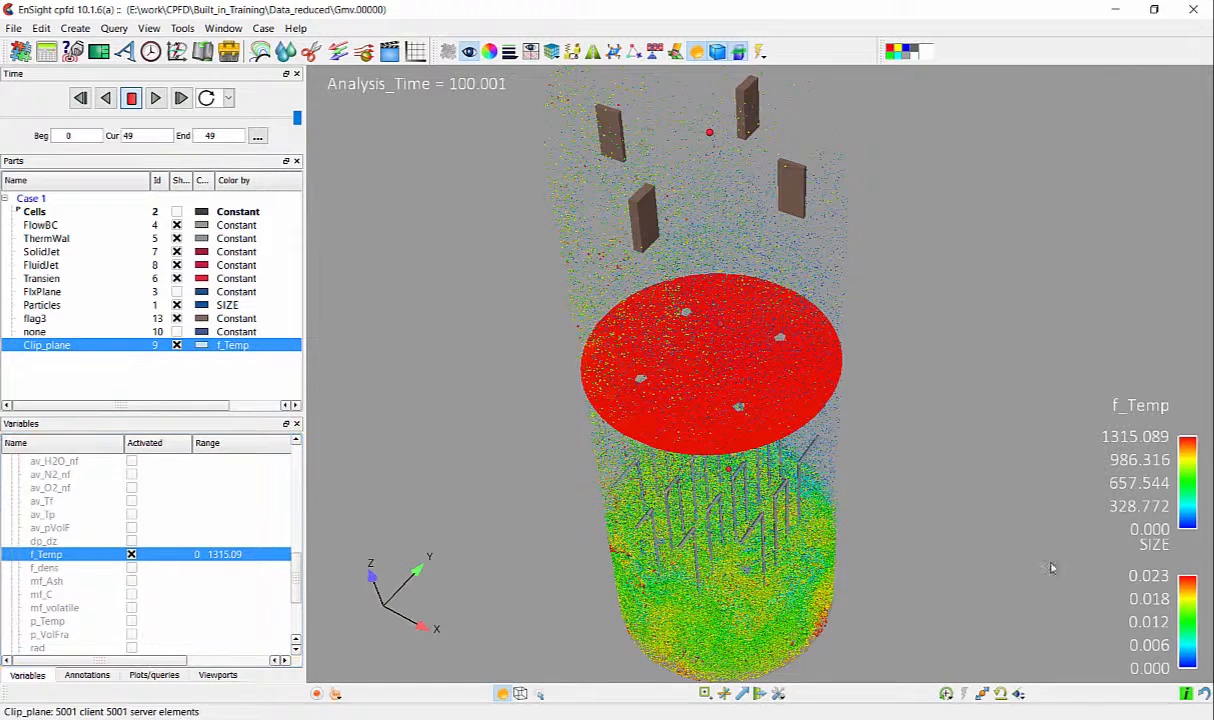
# Move the f_Temp legend away from the SIZE legend, higher up and closer to the vessel
pyautogui.moveTo(1184, 482); pyautogui.dragTo(1182, 396)
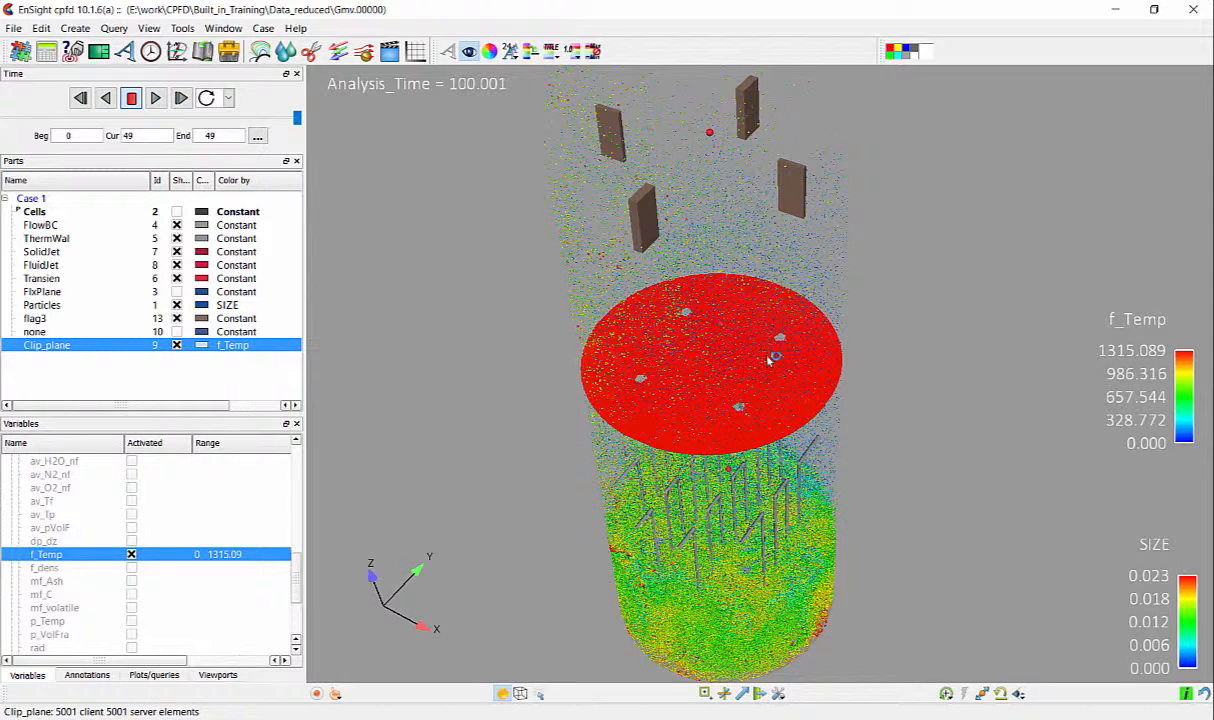
pyautogui.rightClick(1183, 400)
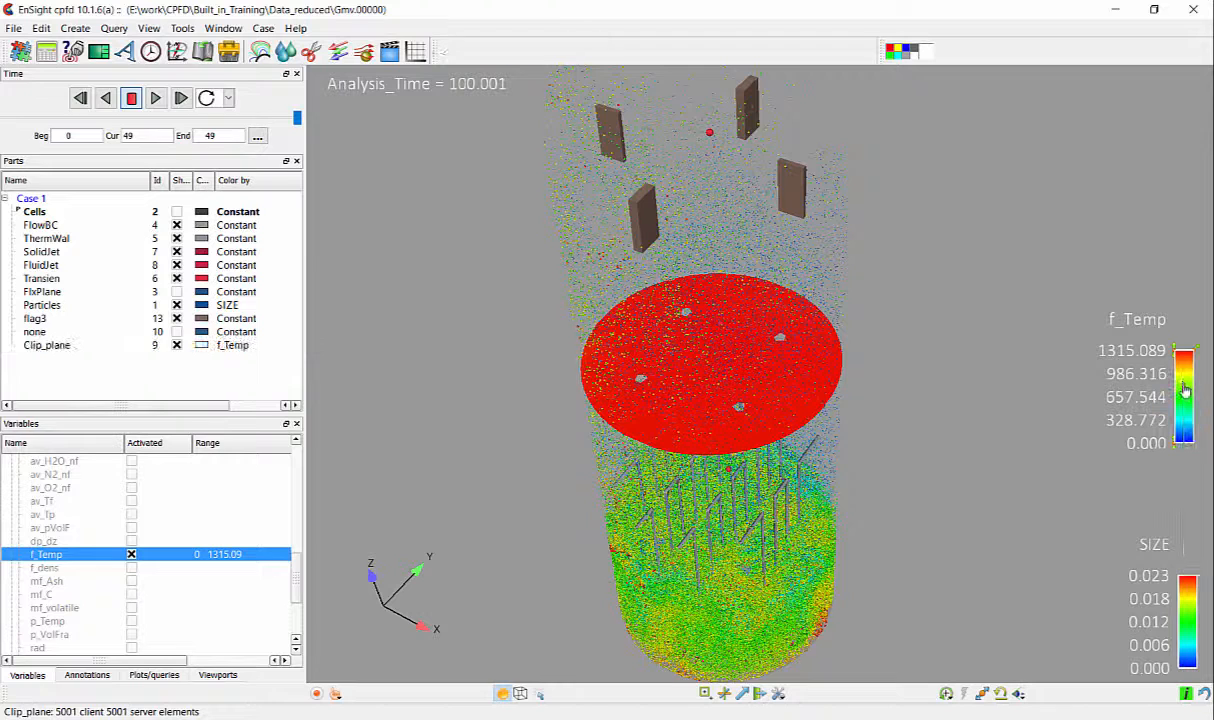
pyautogui.moveTo(1183, 388); pyautogui.dragTo(1065, 381)
# Try to set the f_Temp palette range to the selected part's min/max
pyautogui.rightClick(1065, 381)
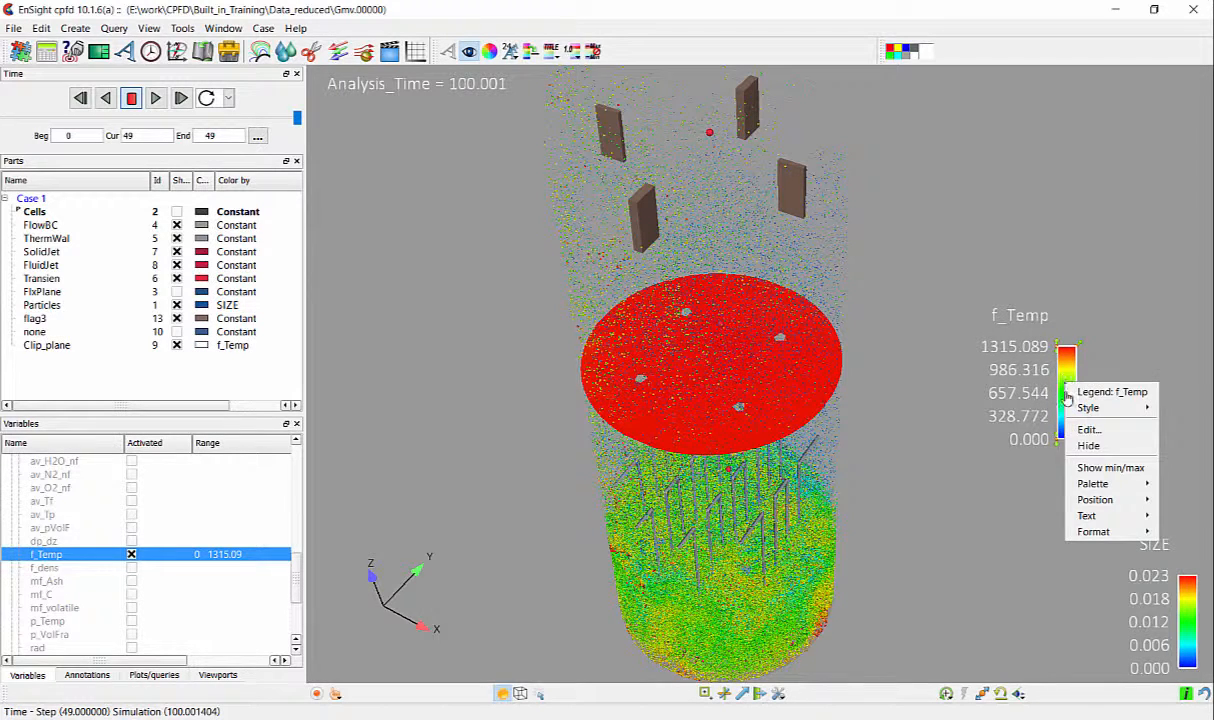
pyautogui.moveTo(1079, 487)
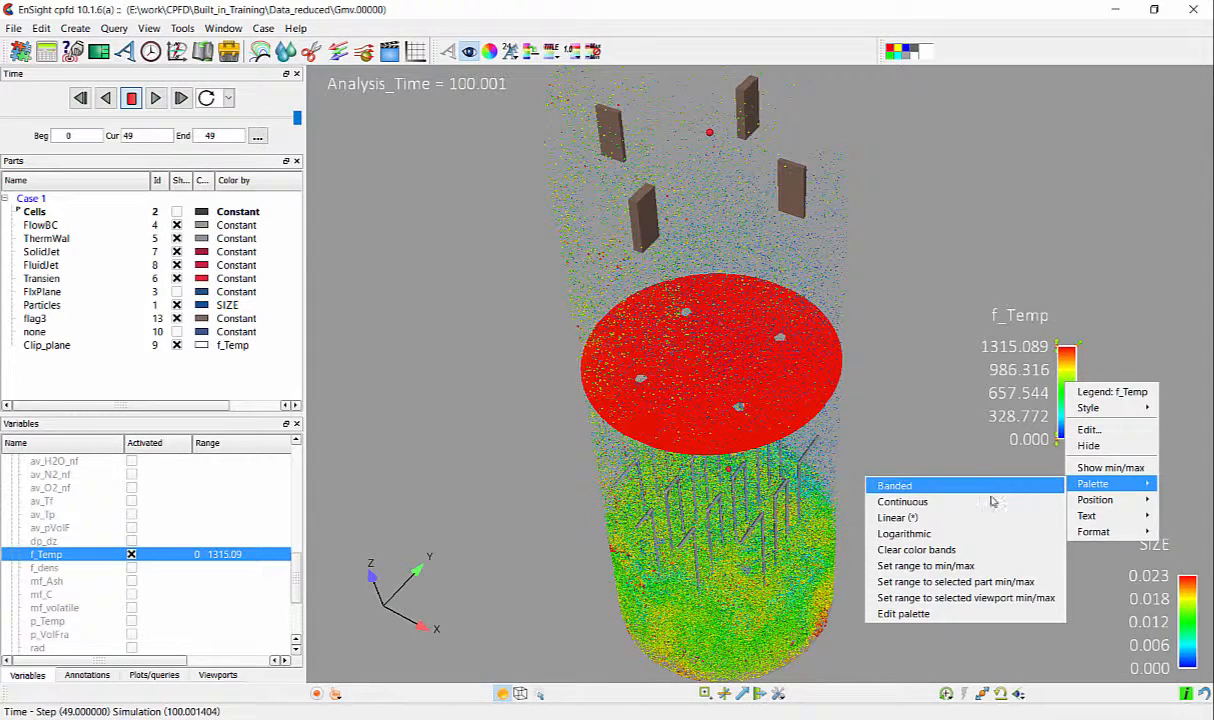
pyautogui.click(1016, 590)
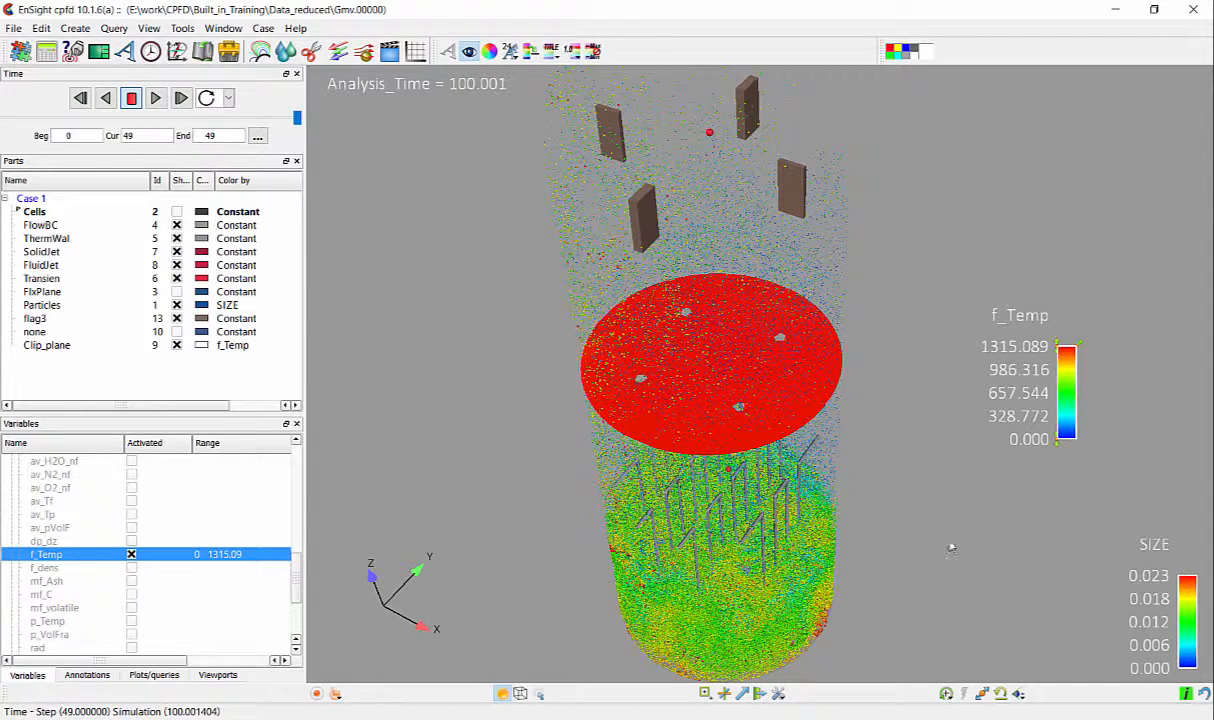
# Select the clip plane part and set the f_Temp palette range to that part's min/max
pyautogui.click(47, 345)
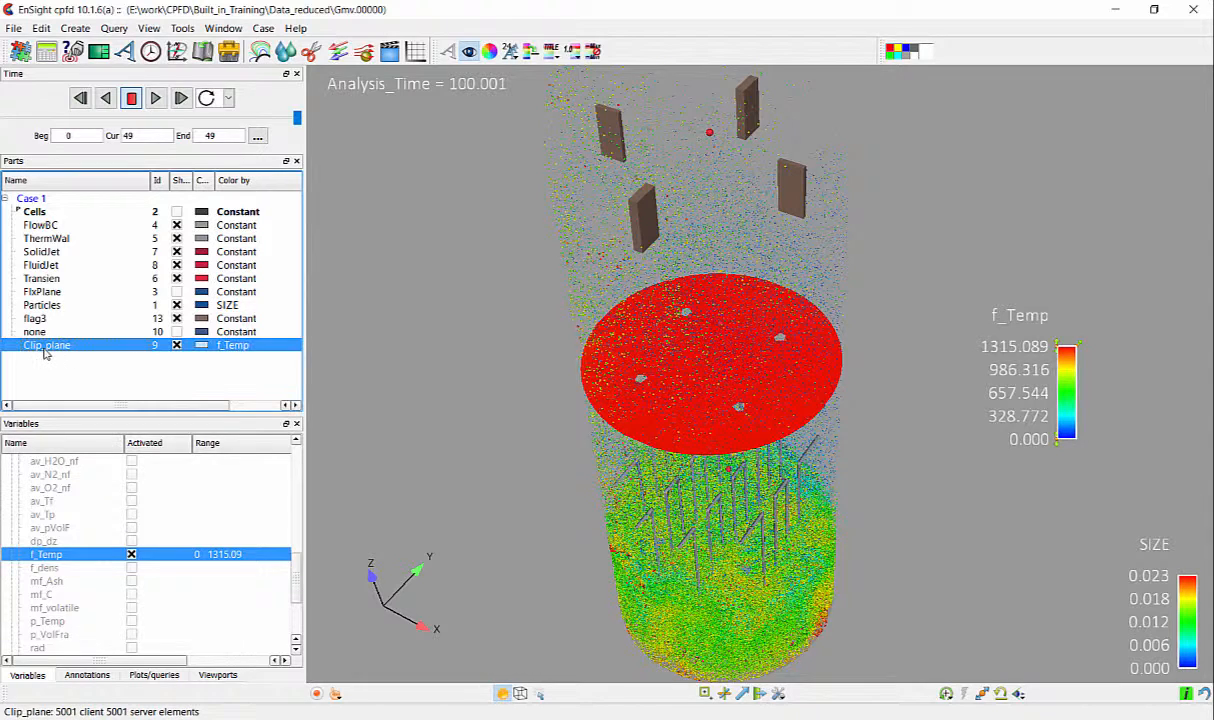
pyautogui.rightClick(1012, 386)
pyautogui.moveTo(1087, 499)
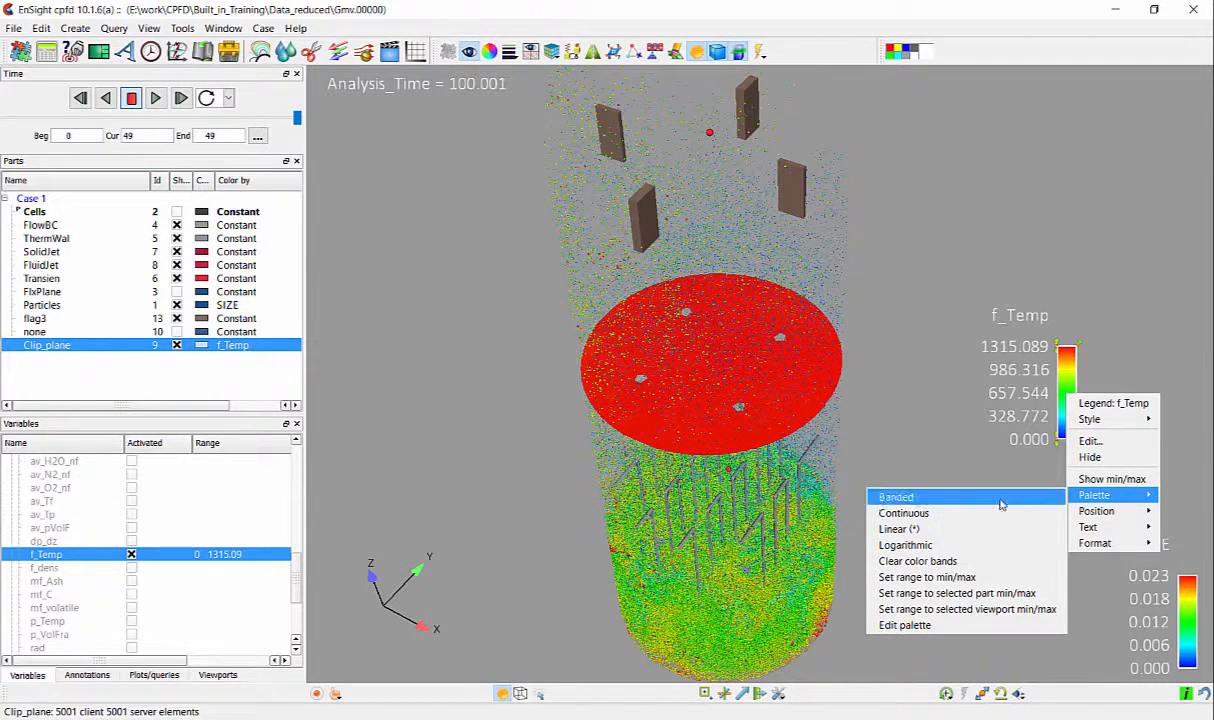
pyautogui.click(966, 594)
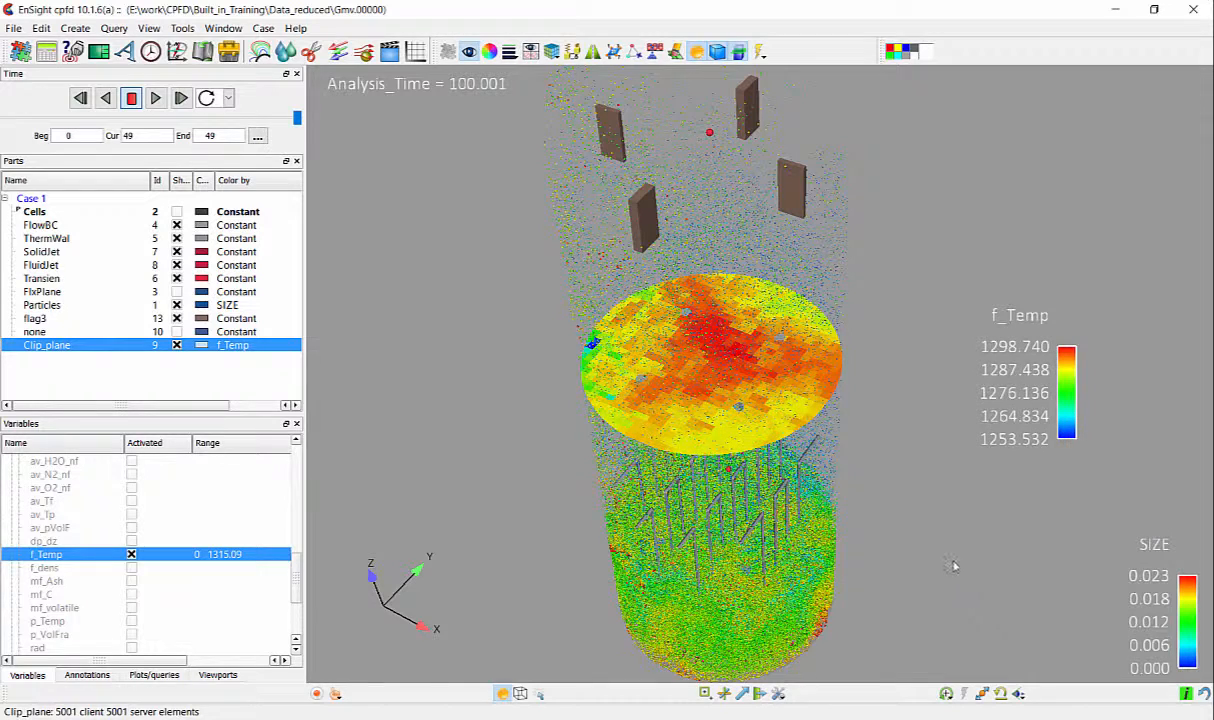
# Edit the f_Temp palette so its range runs from 1200 to 1300, and close the palette editor
pyautogui.rightClick(1067, 395)
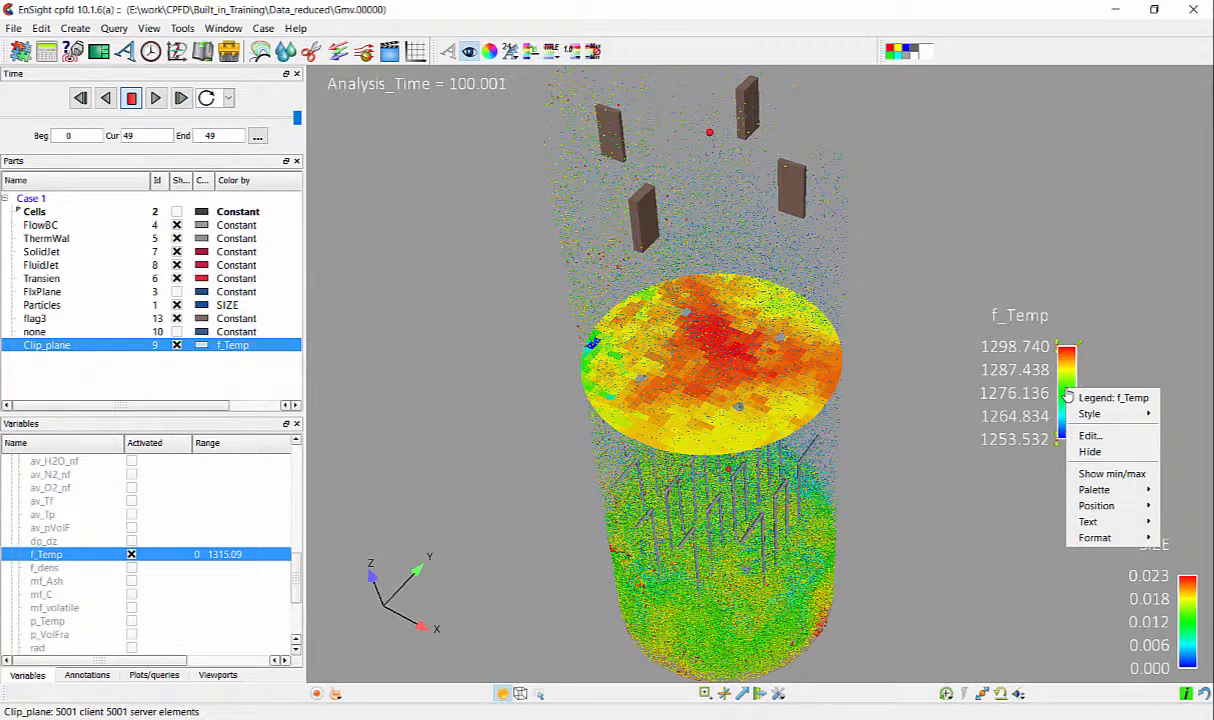
pyautogui.moveTo(1091, 492)
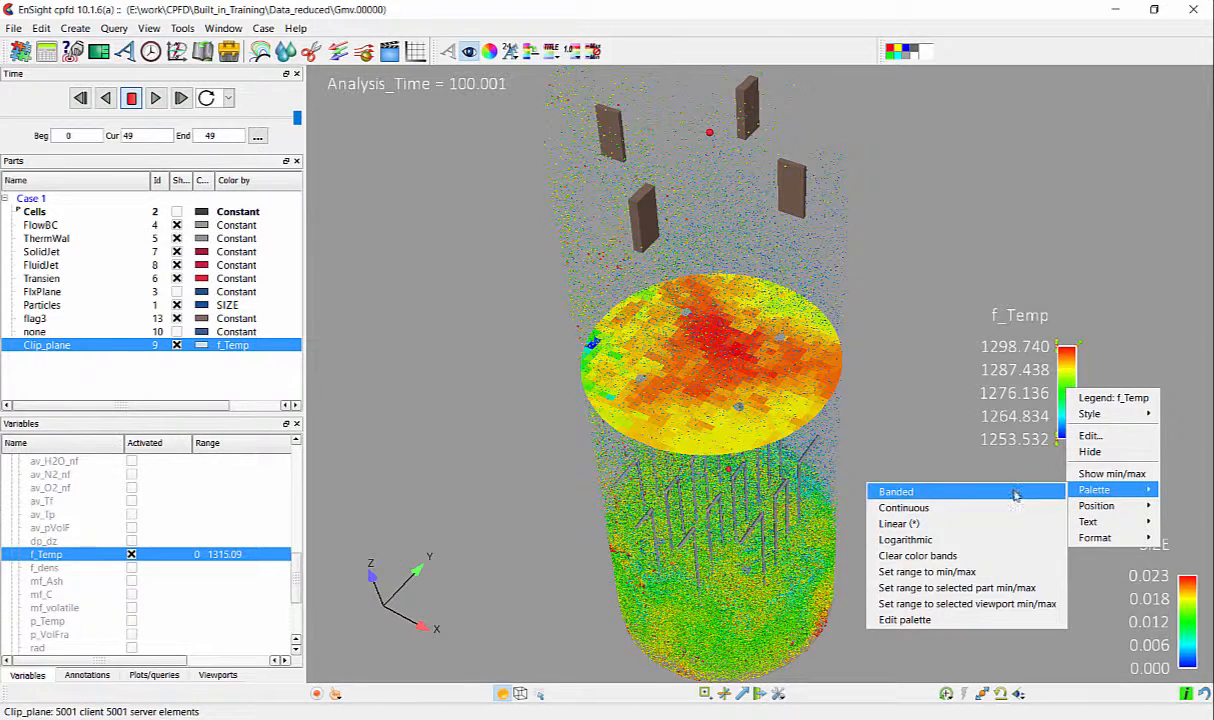
pyautogui.click(922, 619)
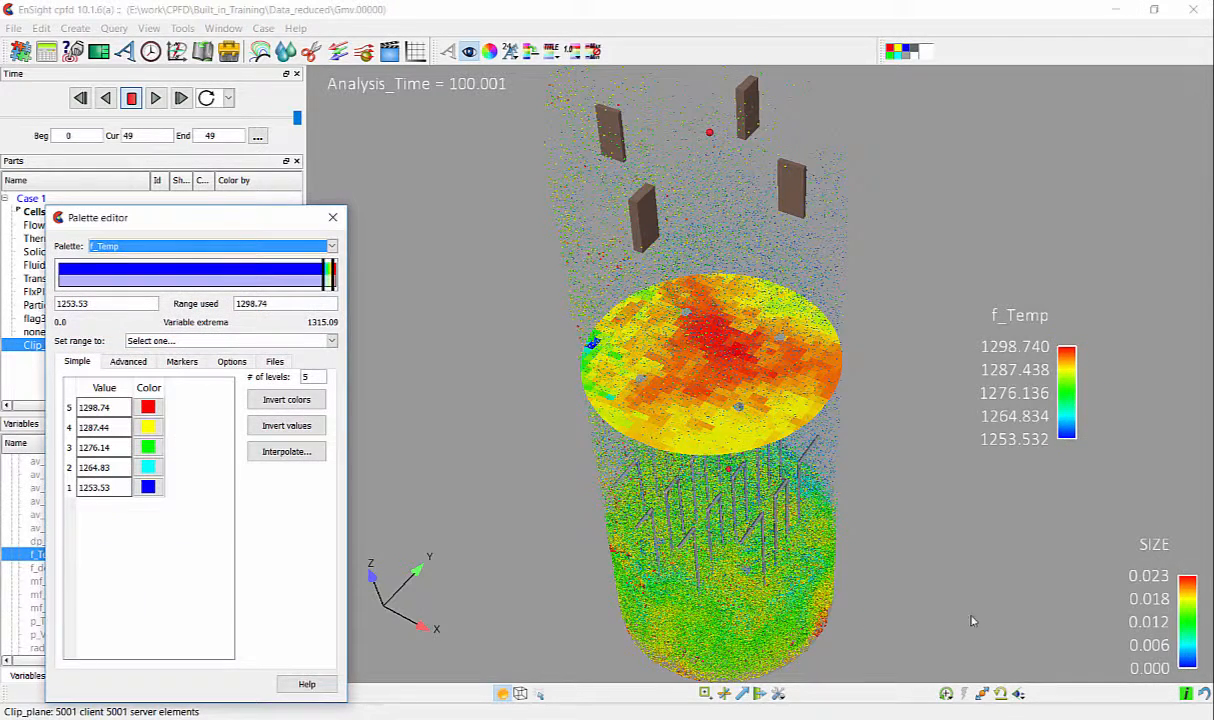
pyautogui.moveTo(223, 229); pyautogui.dragTo(360, 197)
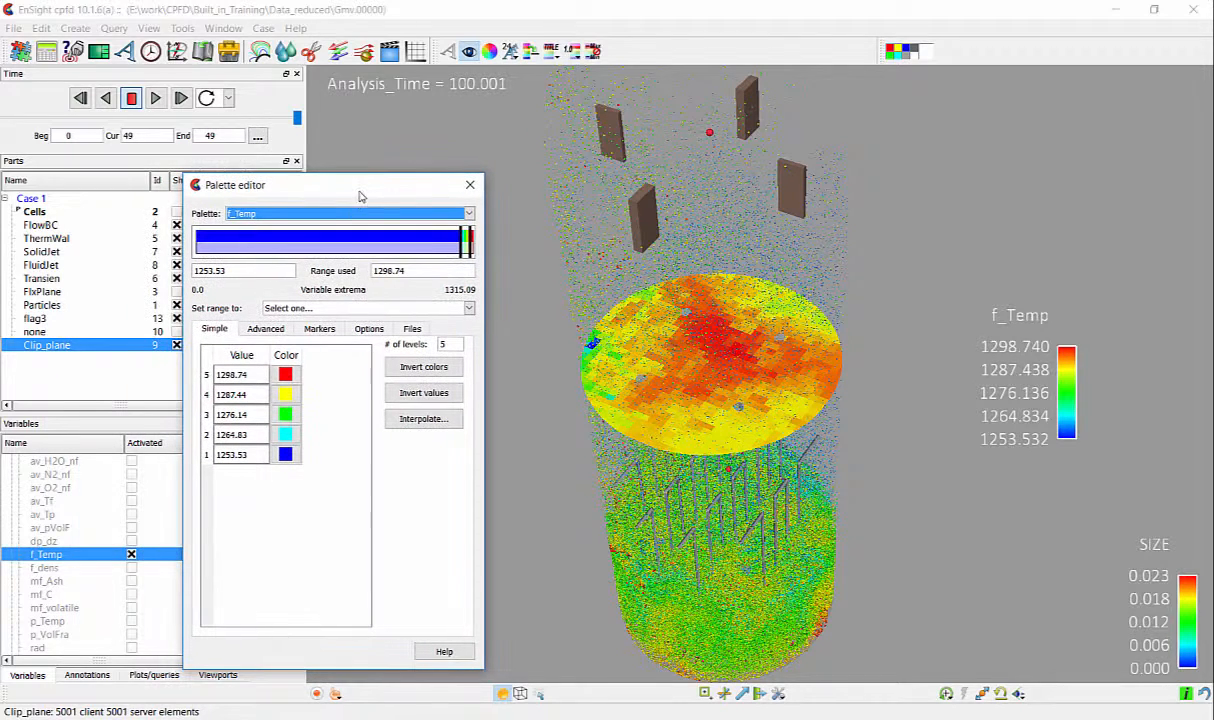
pyautogui.moveTo(243, 271); pyautogui.dragTo(185, 271)
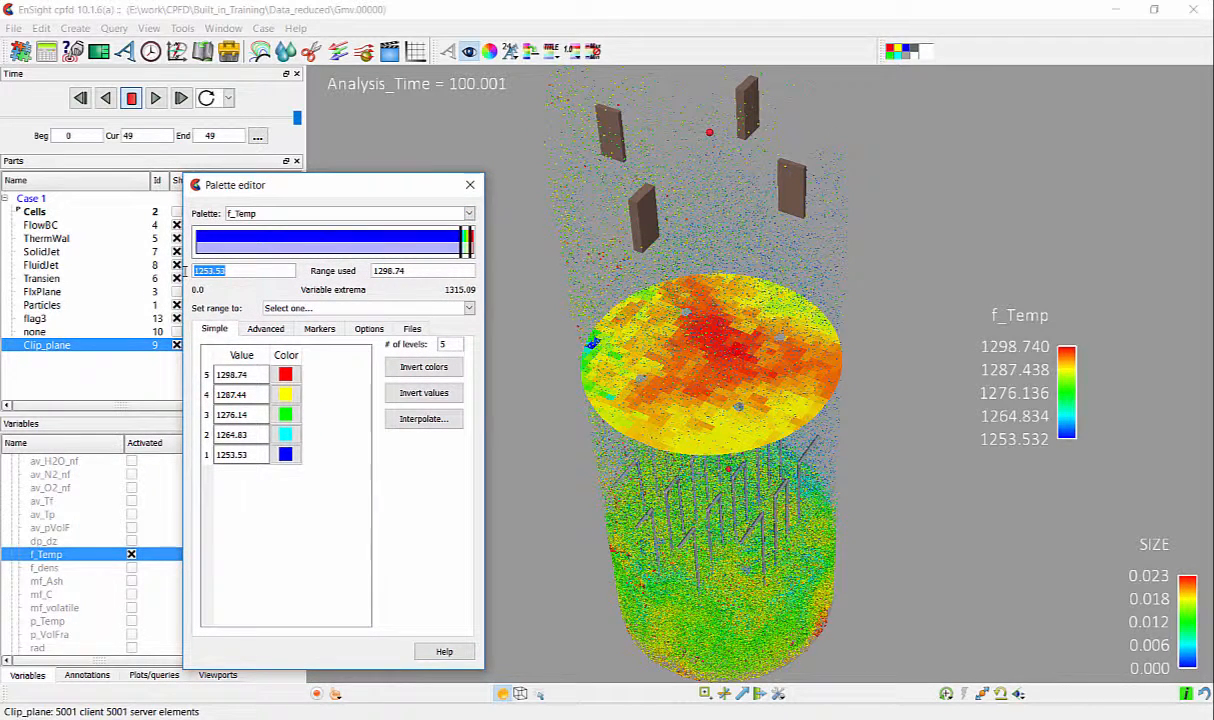
pyautogui.write('1200')
pyautogui.press('Return')
pyautogui.moveTo(405, 271); pyautogui.dragTo(368, 271)
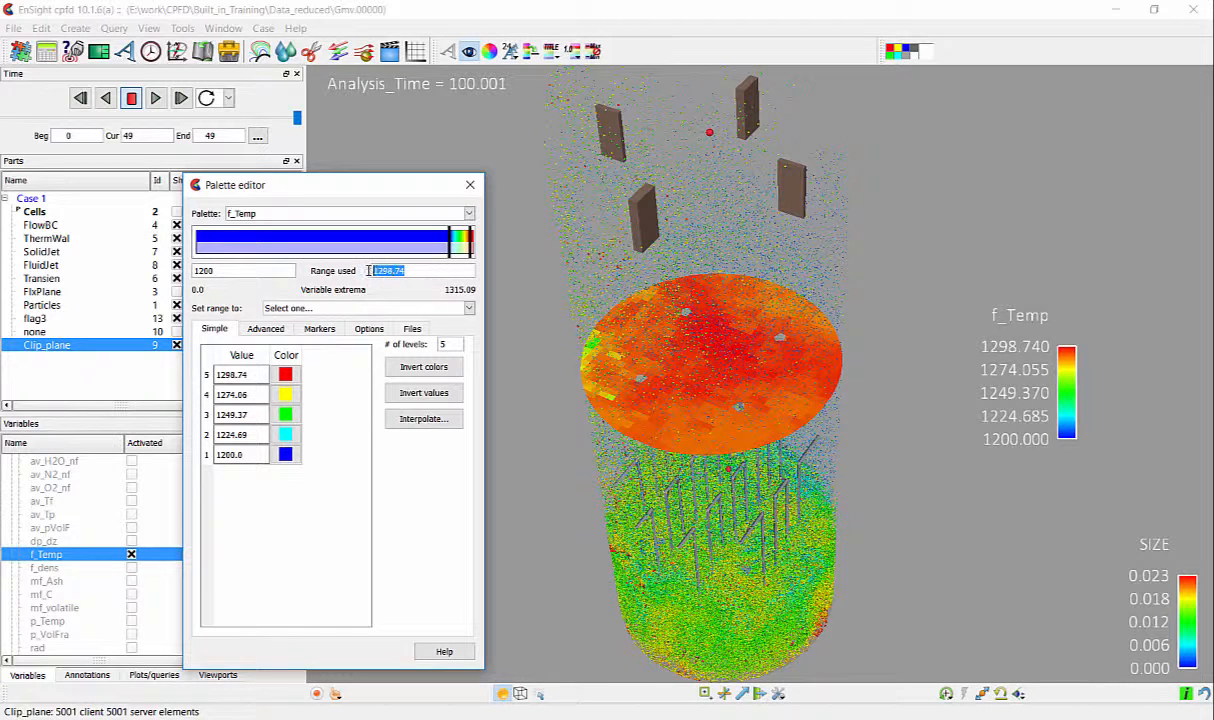
pyautogui.write('1300')
pyautogui.press('Return')
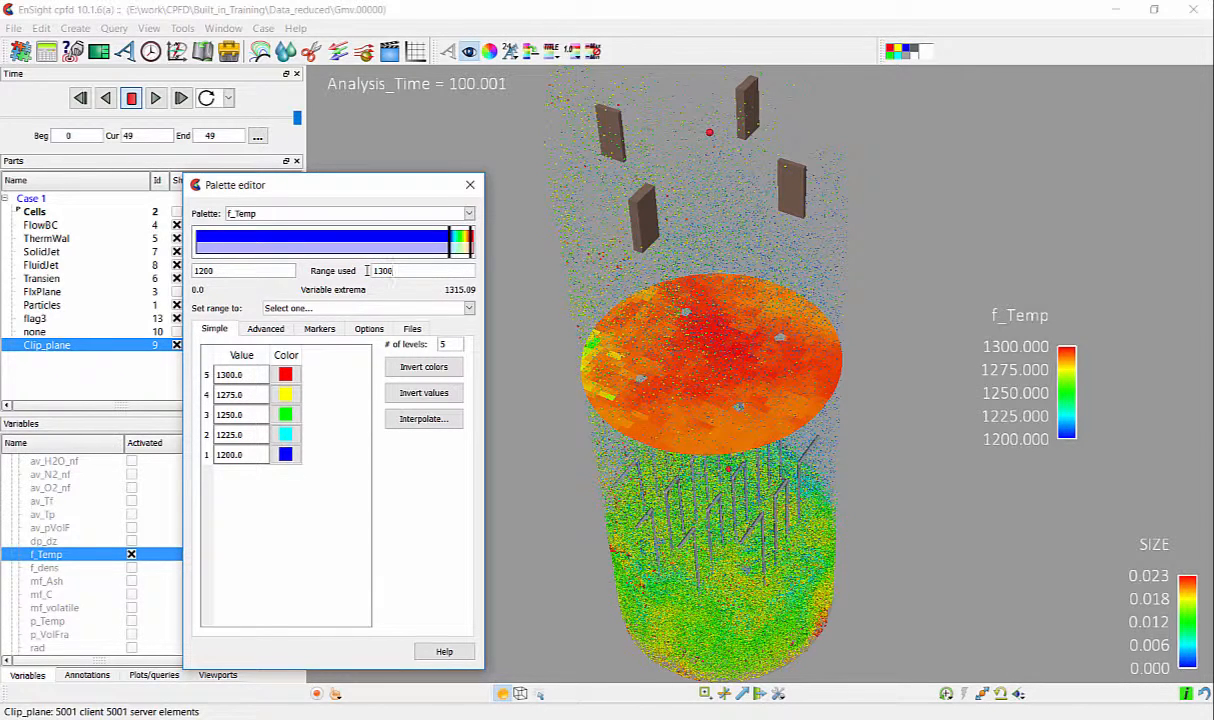
pyautogui.click(470, 187)
# Turn on the color palette preference to use a continuous palette for per-element variables, and close the preferences
pyautogui.scroll(3, 527, 325)
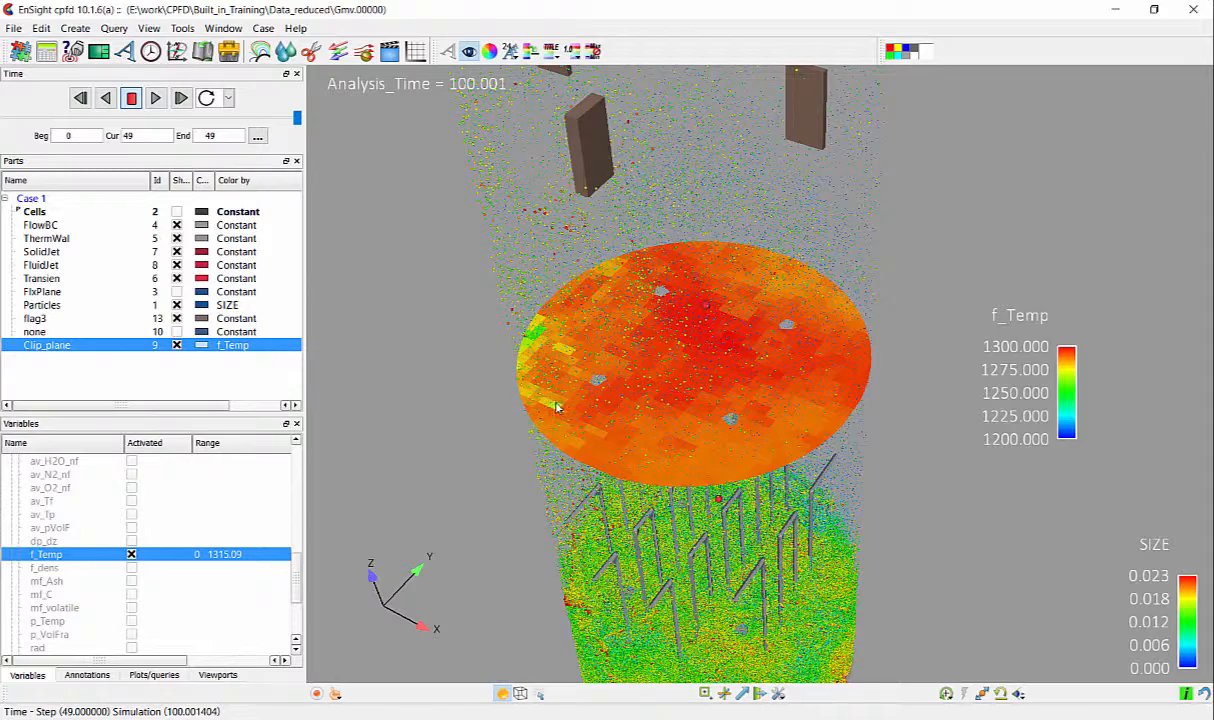
pyautogui.moveTo(638, 430); pyautogui.dragTo(657, 411)
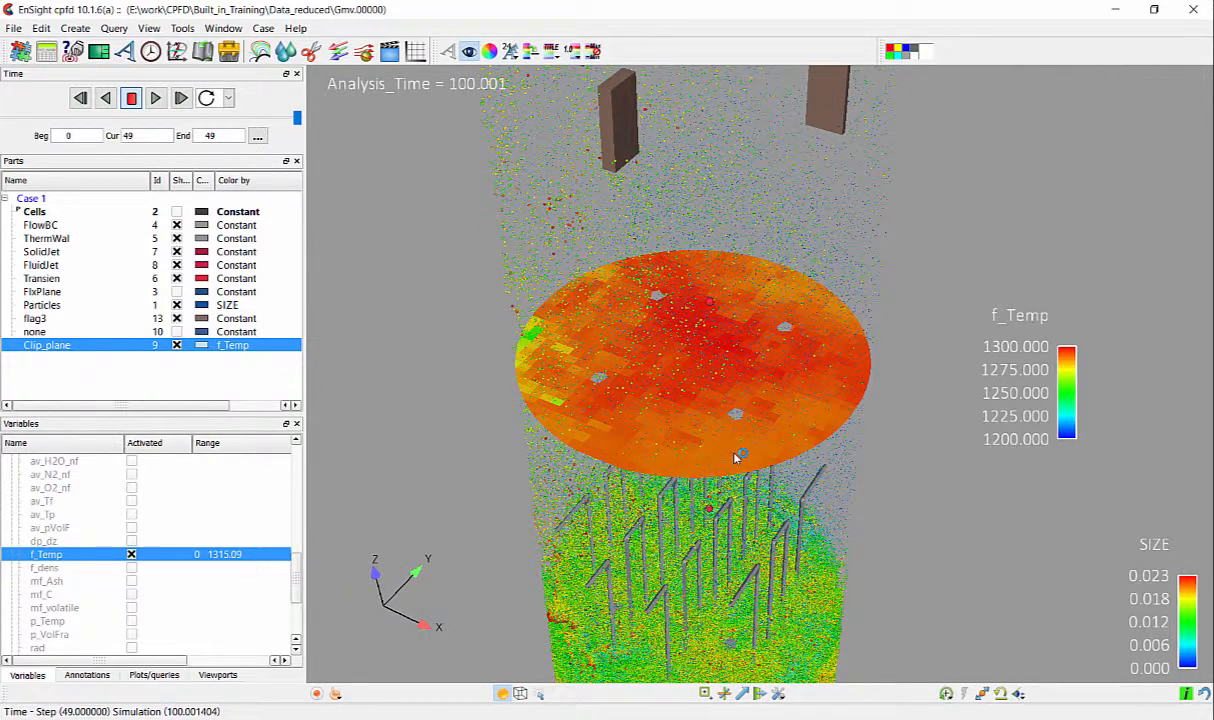
pyautogui.click(41, 28)
pyautogui.click(73, 140)
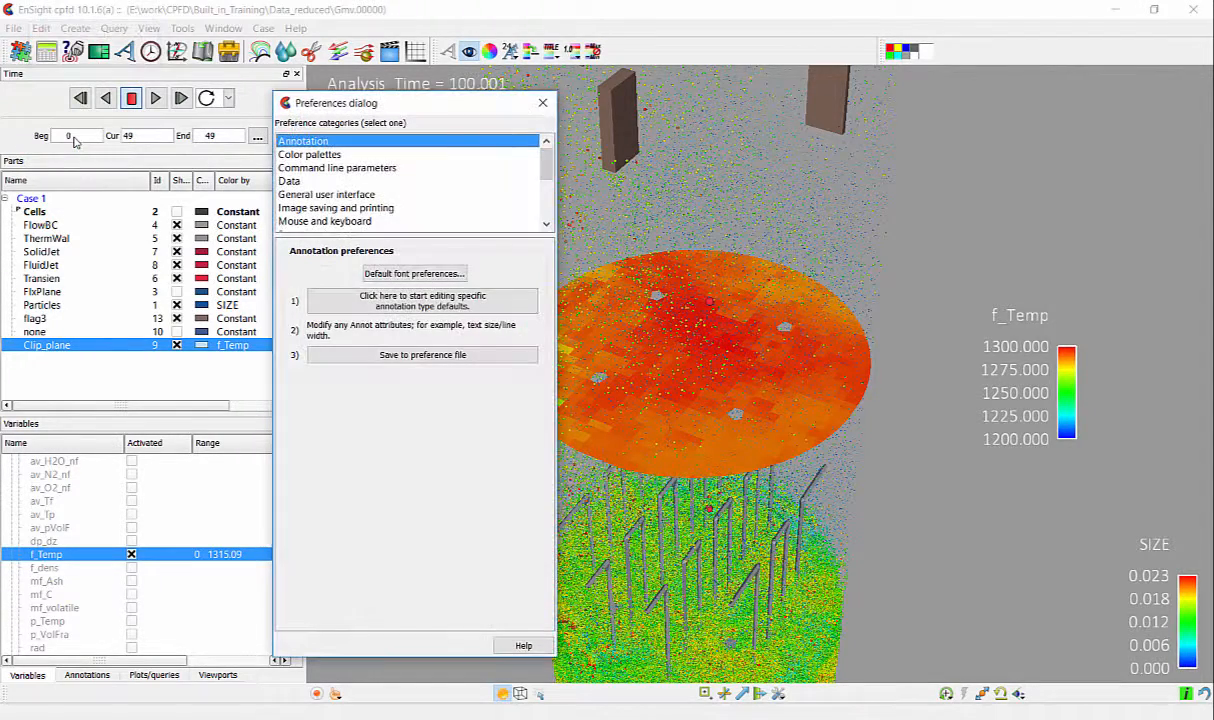
pyautogui.click(333, 156)
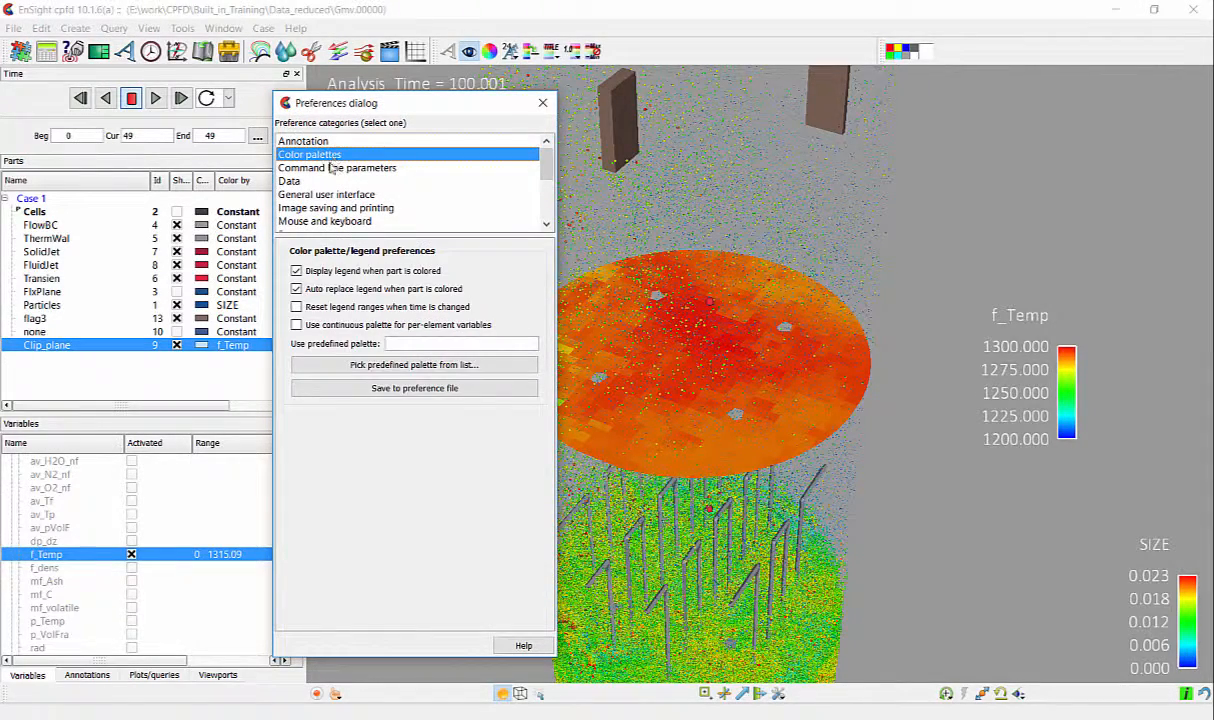
pyautogui.click(321, 326)
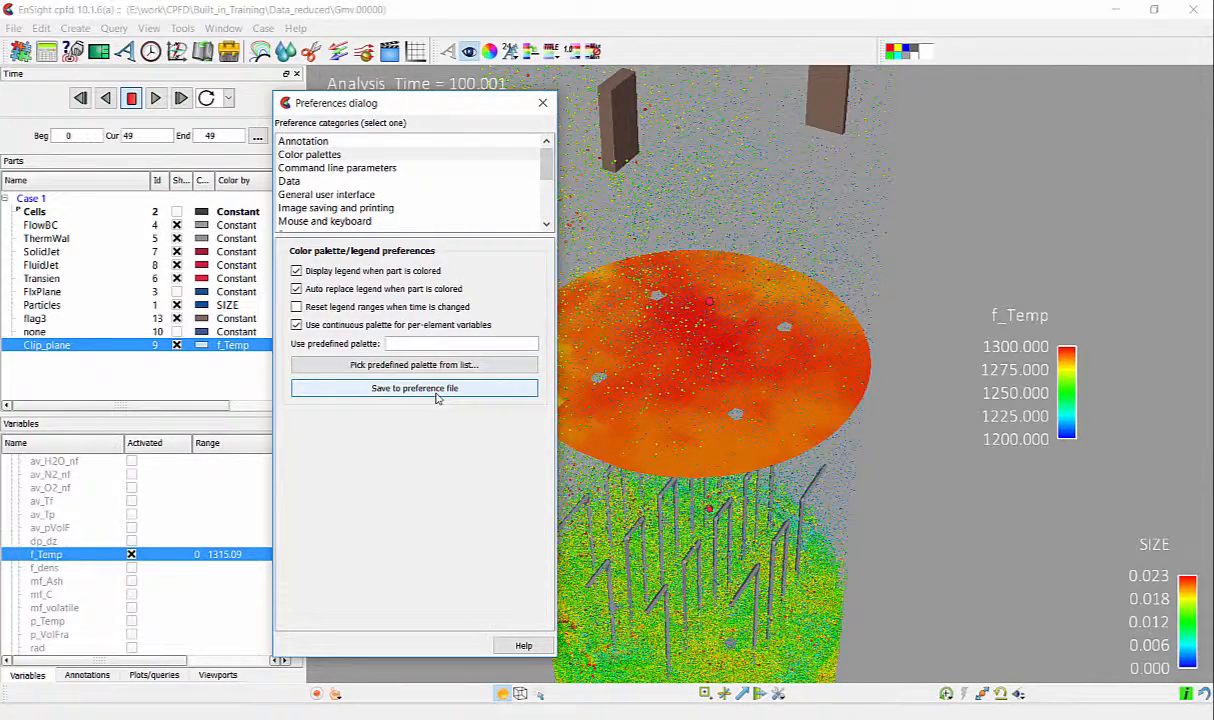
pyautogui.click(543, 104)
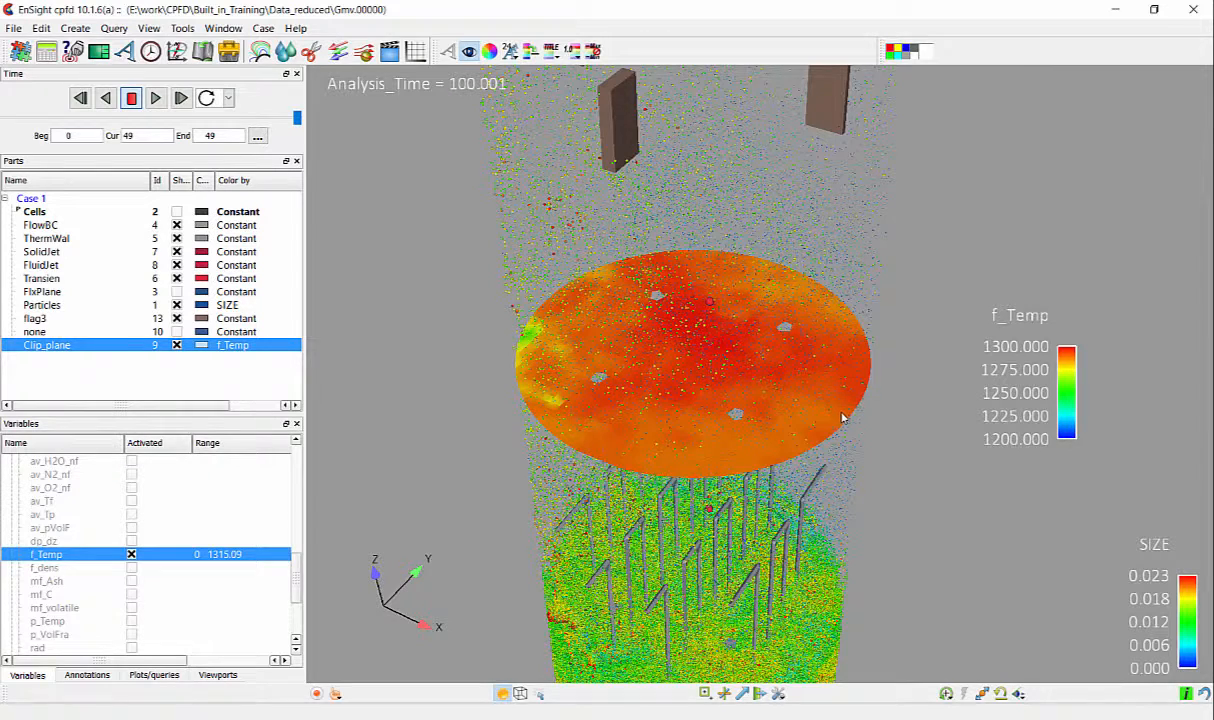
# Reposition the clip plane interactively along Z, leaving it slightly higher in the vessel
pyautogui.click(833, 420)
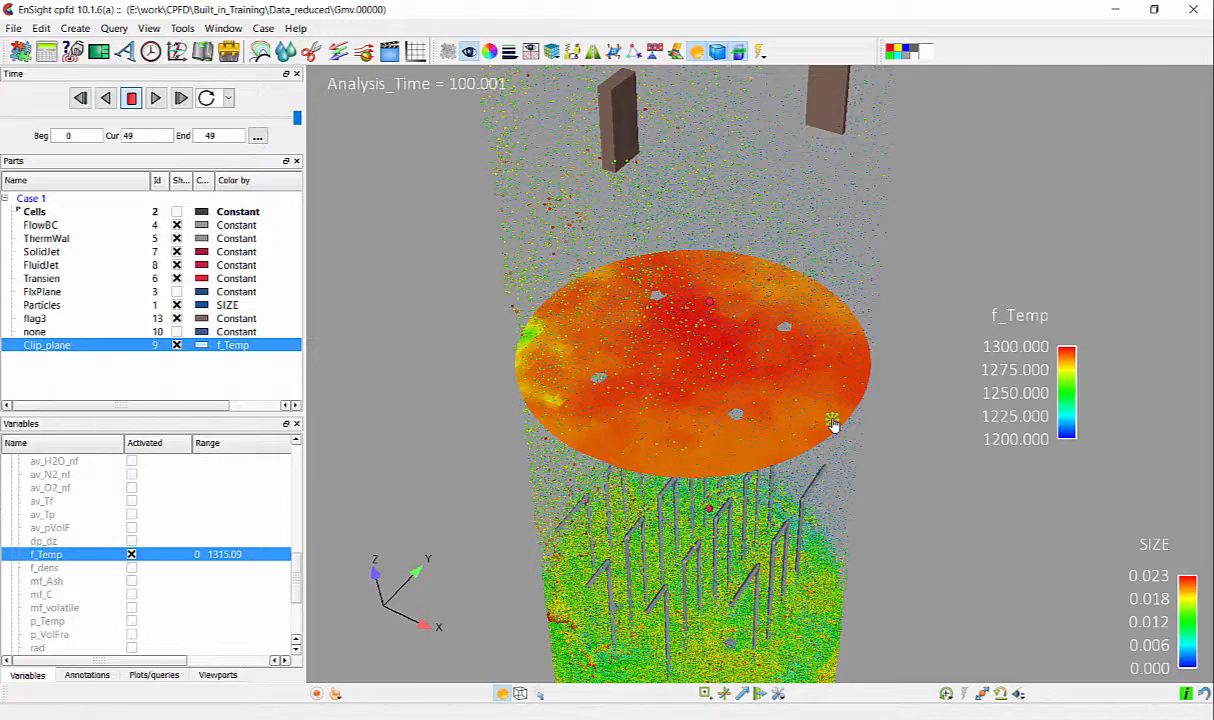
pyautogui.moveTo(833, 423)
pyautogui.mouseDown()
pyautogui.moveTo(834, 341)
pyautogui.moveTo(838, 505)
pyautogui.moveTo(837, 290)
pyautogui.moveTo(839, 463)
pyautogui.moveTo(835, 317)
pyautogui.moveTo(841, 420)
pyautogui.mouseUp()
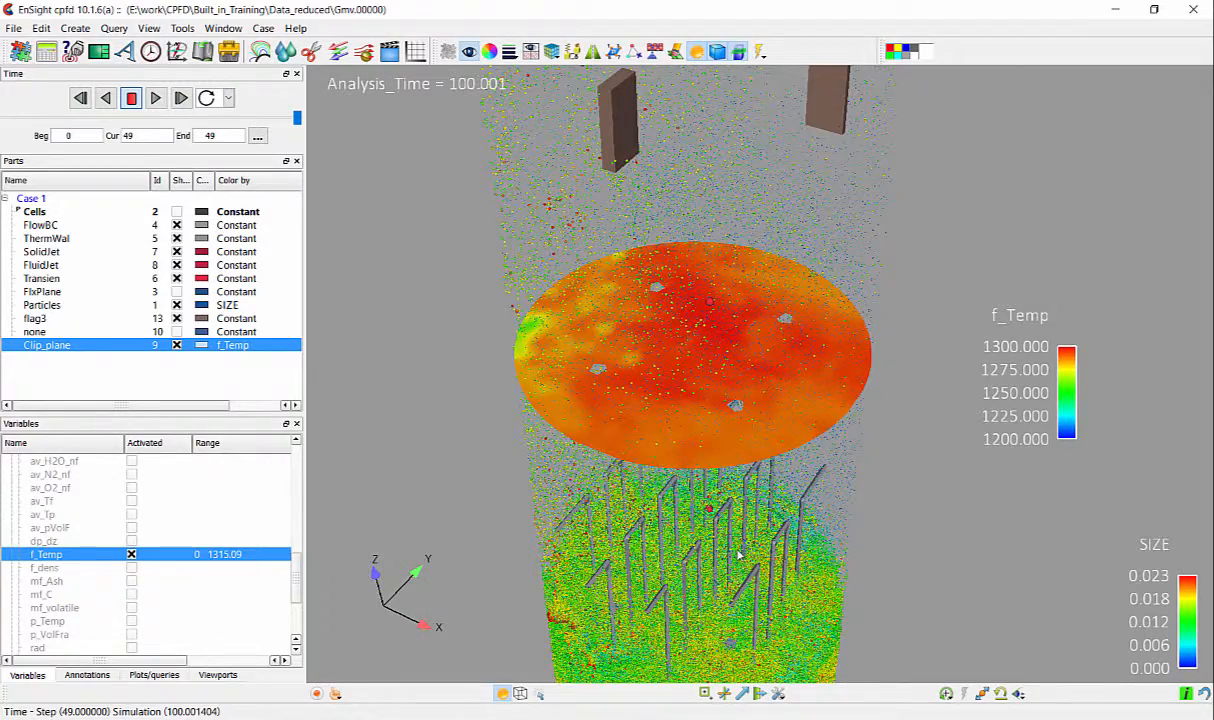
pyautogui.moveTo(738, 553)
pyautogui.mouseDown(button='middle')
pyautogui.moveTo(832, 467)
pyautogui.moveTo(733, 532)
pyautogui.mouseUp(button='middle')
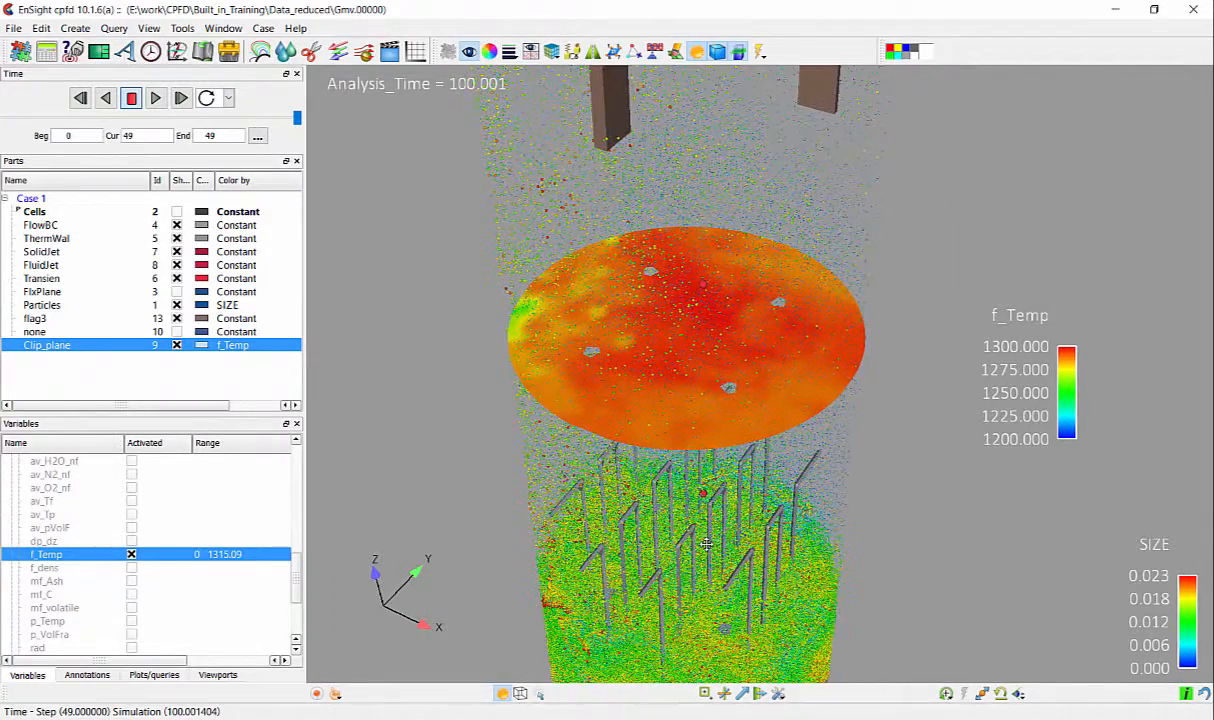
# Clone the existing Z clip plane and move the copy up along Z to about 6.43, just below the rectangular plates
pyautogui.rightClick(824, 406)
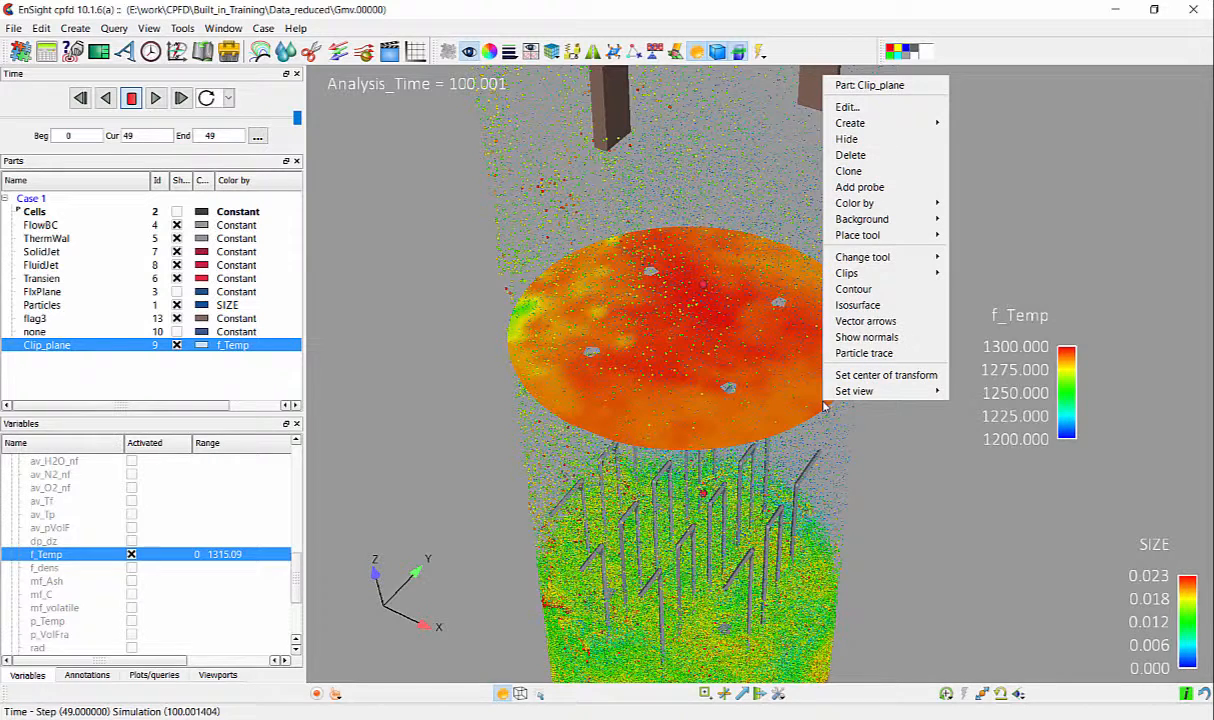
pyautogui.click(881, 172)
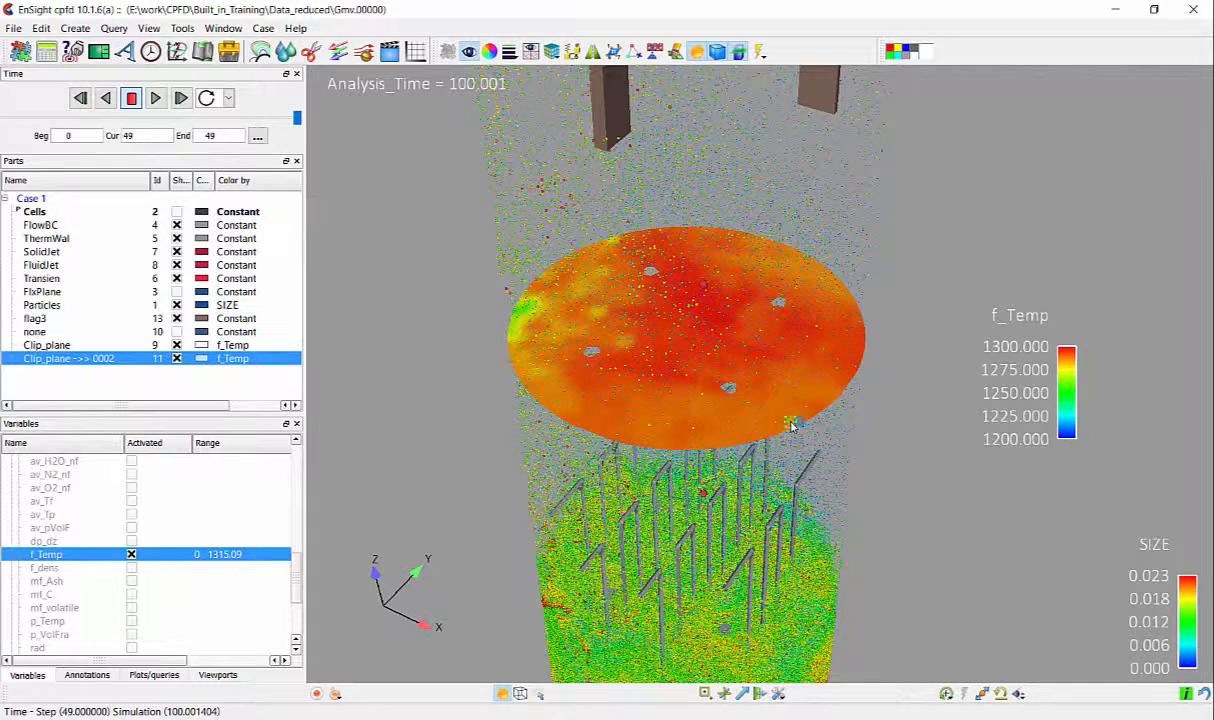
pyautogui.moveTo(790, 425)
pyautogui.mouseDown()
pyautogui.moveTo(786, 393)
pyautogui.moveTo(805, 347)
pyautogui.moveTo(892, 339)
pyautogui.moveTo(897, 481)
pyautogui.moveTo(883, 414)
pyautogui.mouseUp()
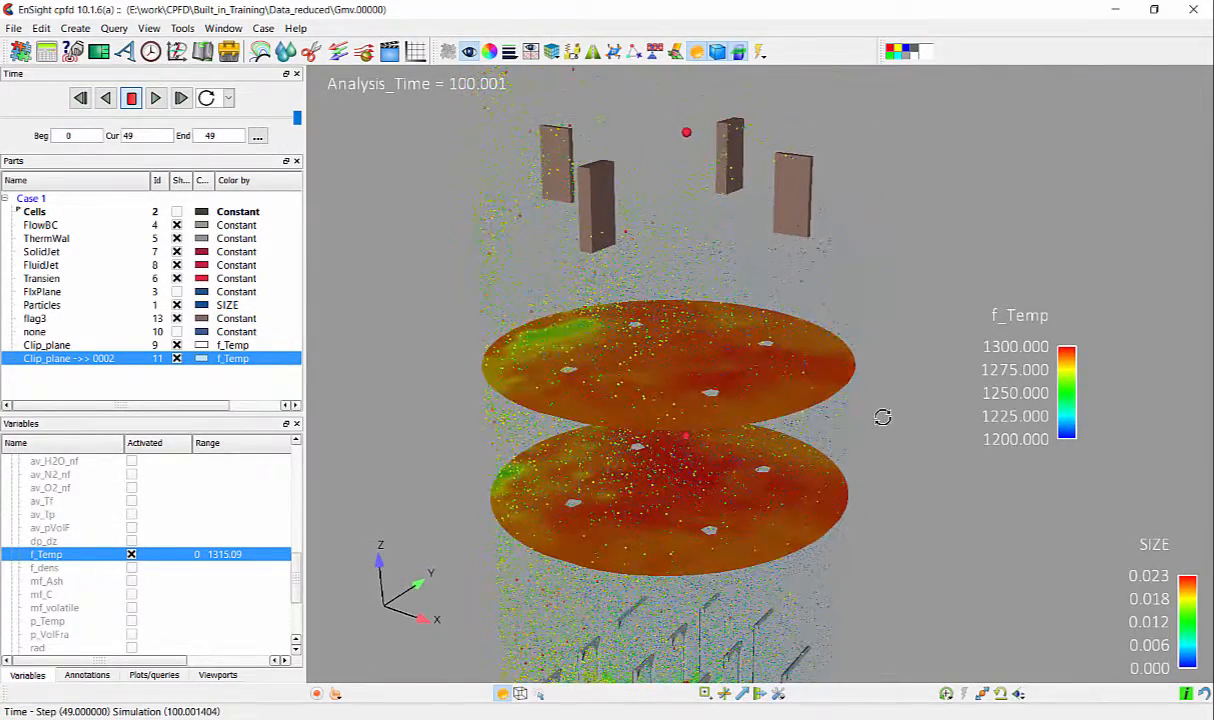
pyautogui.click(800, 408)
pyautogui.moveTo(803, 406); pyautogui.dragTo(834, 381)
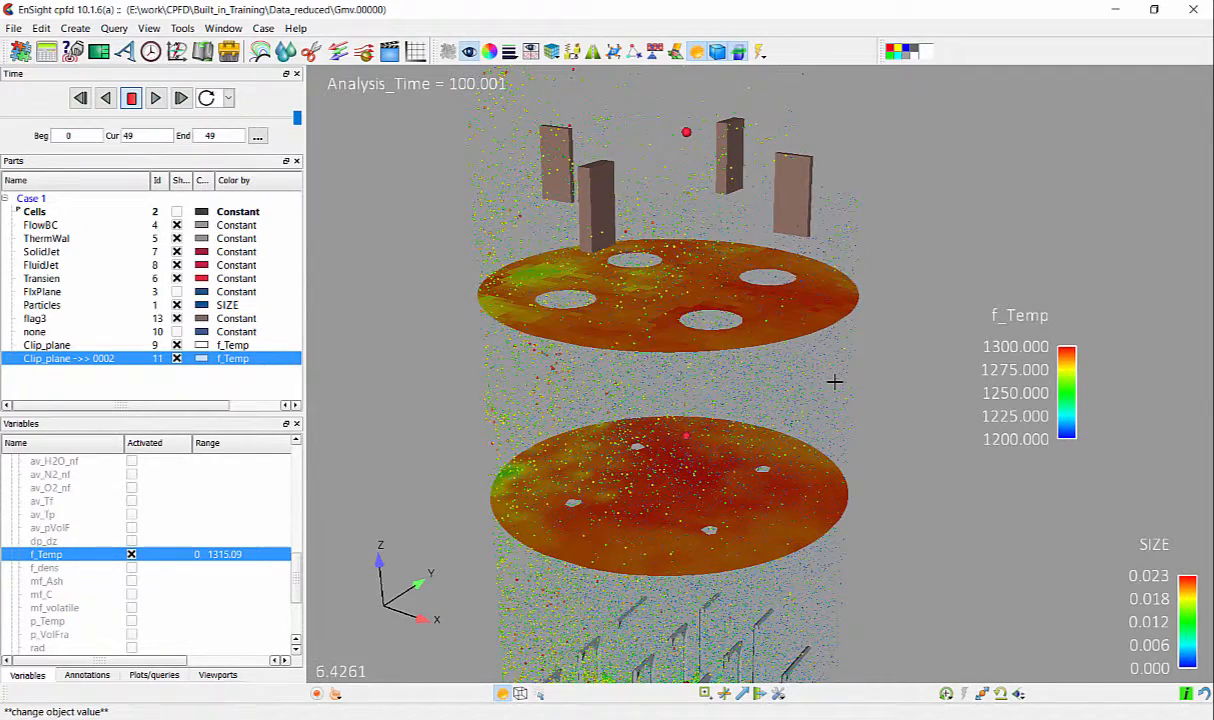
# Clone the original Z clip plane again and move the copy down along Z to about 2.44, through the tube bundle
pyautogui.rightClick(803, 540)
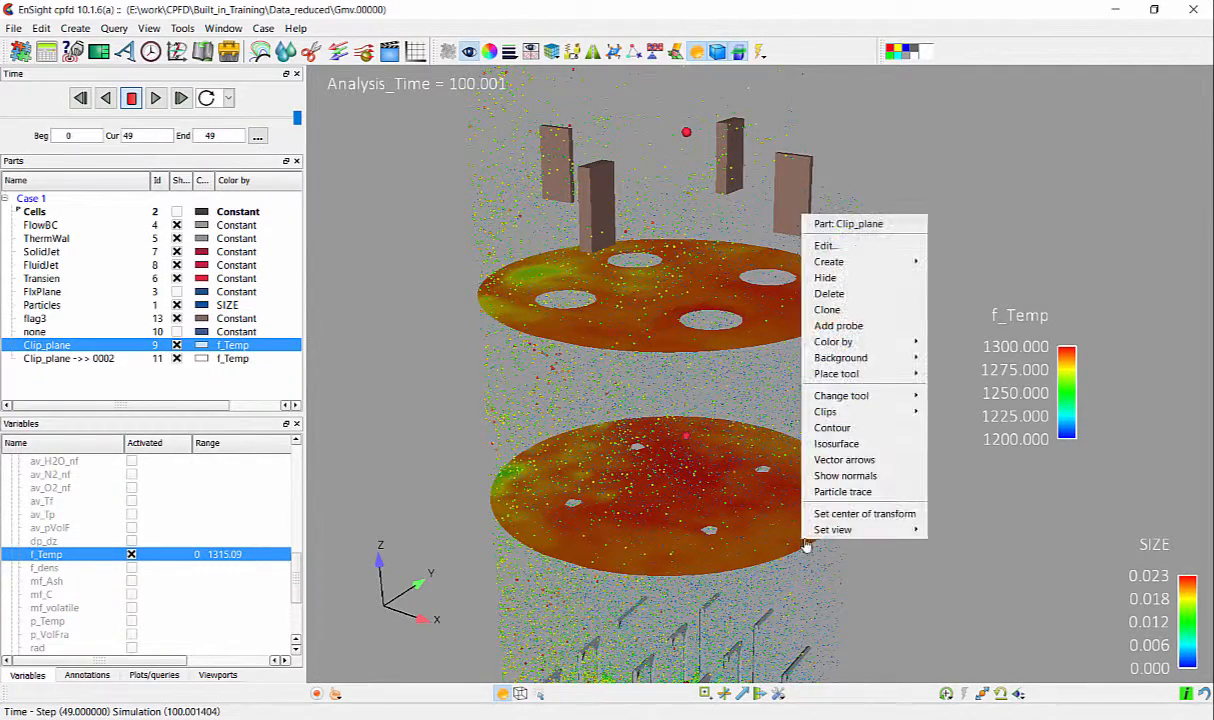
pyautogui.click(830, 309)
pyautogui.click(773, 550)
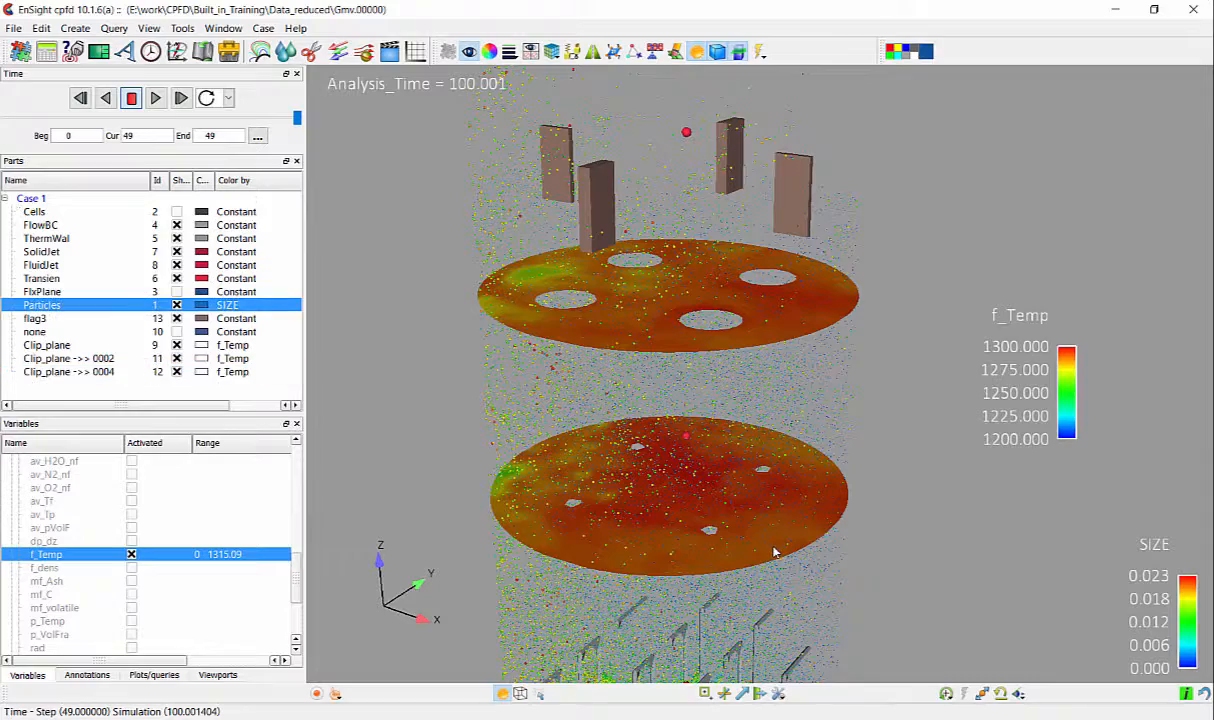
pyautogui.click(773, 550)
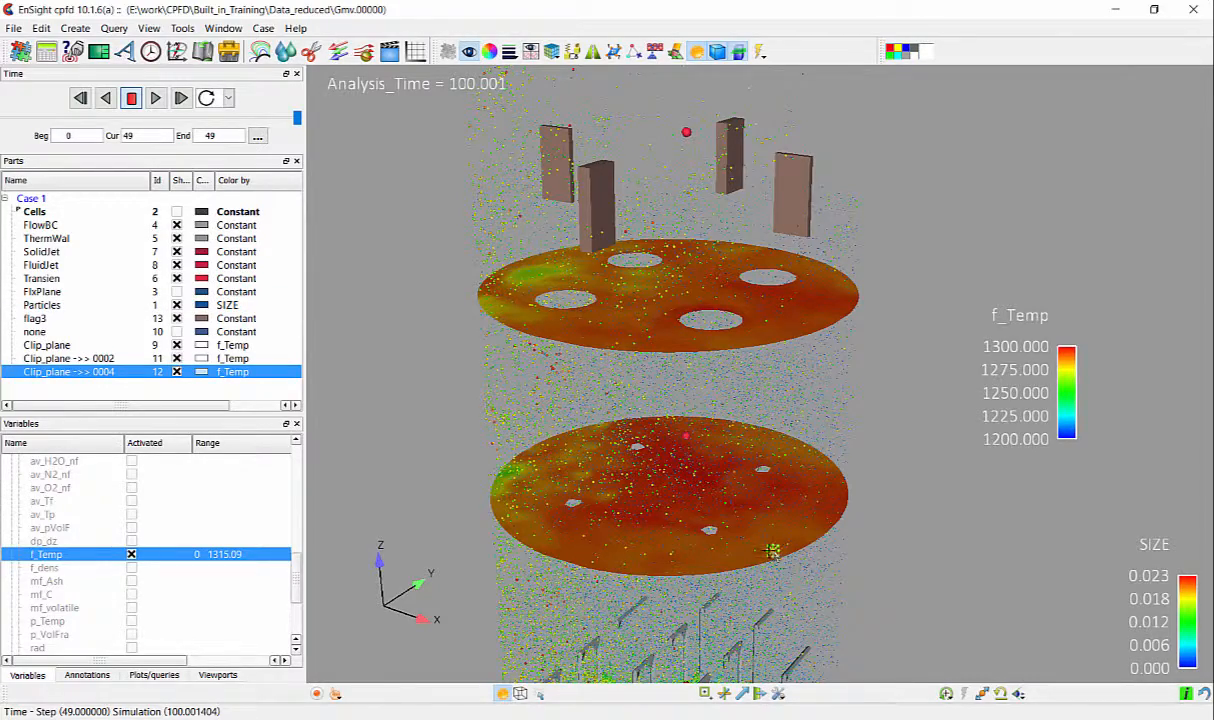
pyautogui.moveTo(773, 550); pyautogui.dragTo(773, 677)
pyautogui.moveTo(848, 578); pyautogui.dragTo(875, 452, button='middle')
pyautogui.moveTo(911, 549); pyautogui.dragTo(884, 340, button='right')
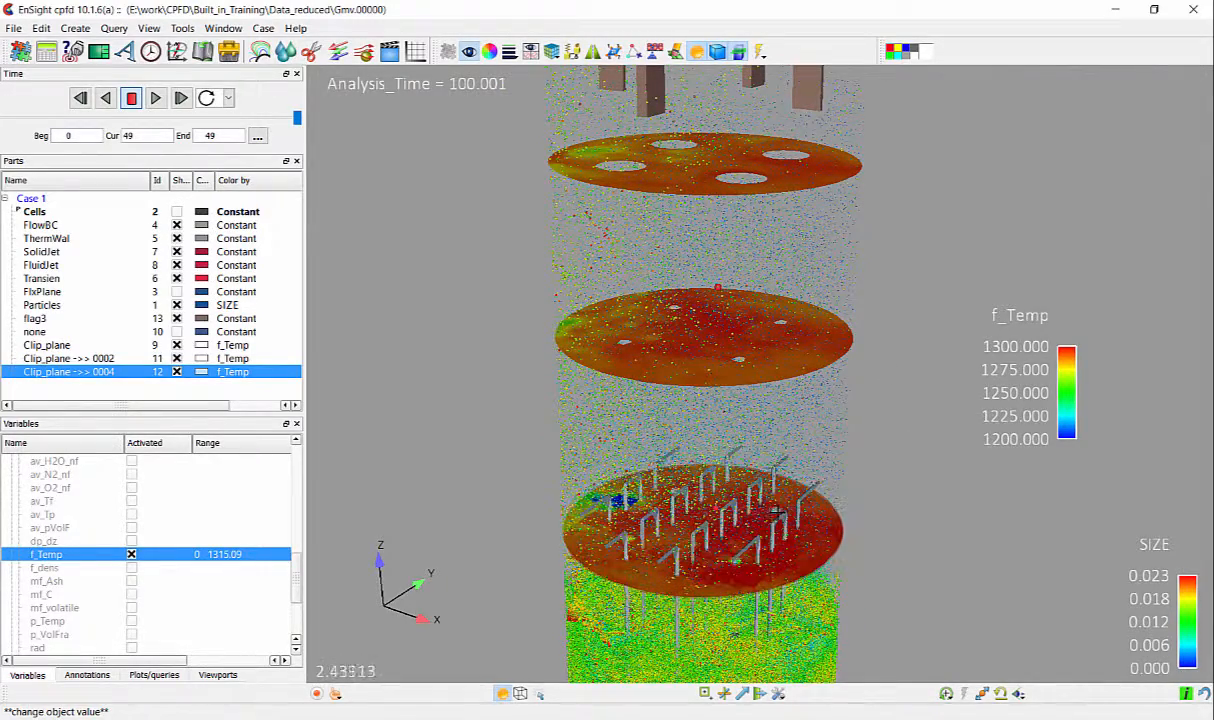
pyautogui.moveTo(777, 511); pyautogui.dragTo(946, 490)
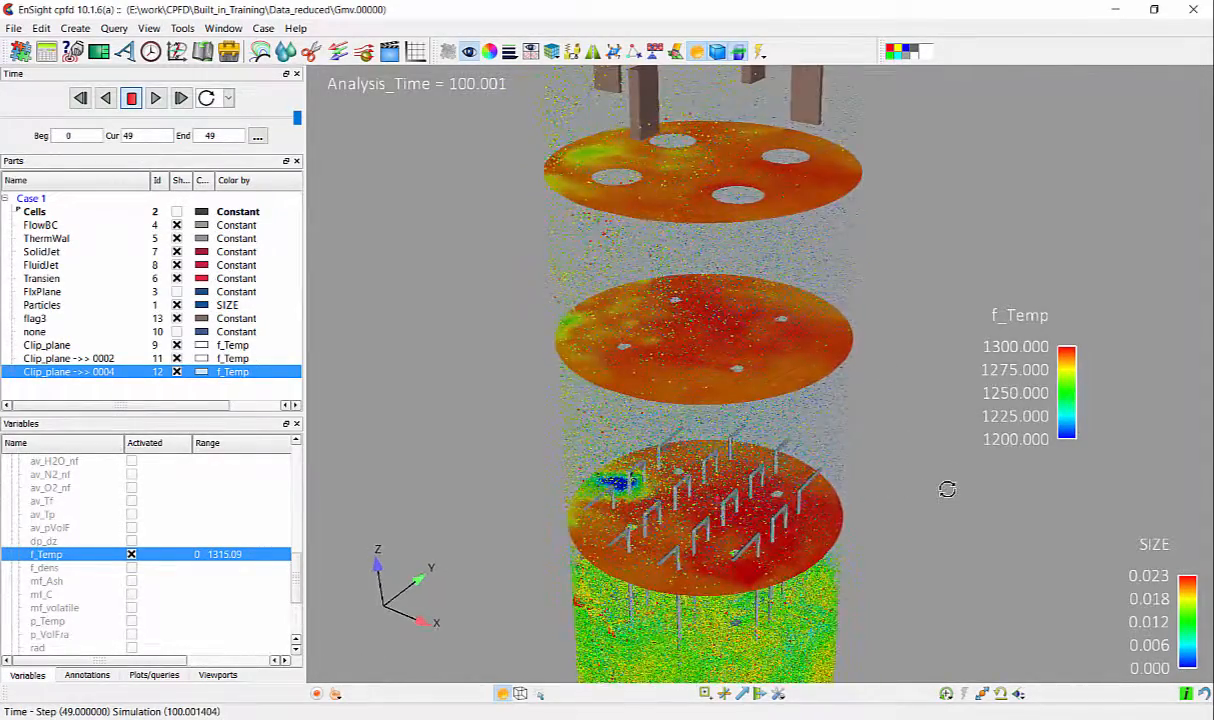
pyautogui.moveTo(897, 444); pyautogui.dragTo(955, 458)
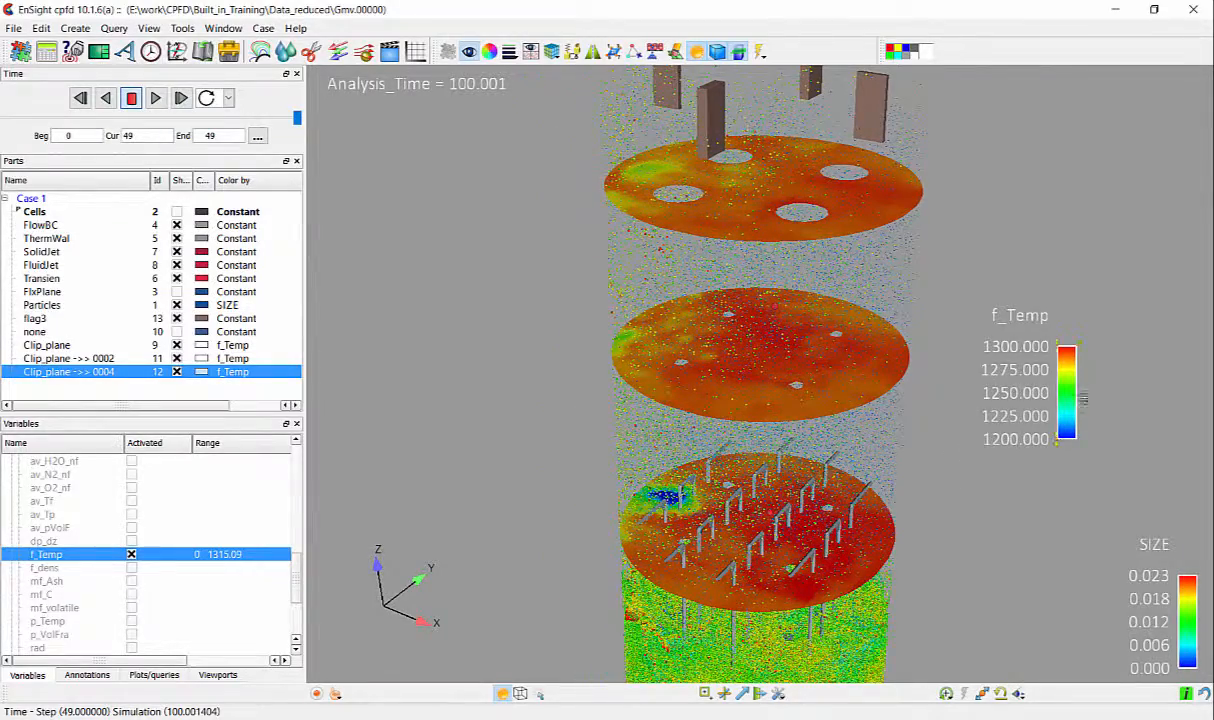
# Move the f_Temp color legend to the upper right corner of the scene, clear of the vessel
pyautogui.moveTo(1070, 370); pyautogui.dragTo(1191, 178)
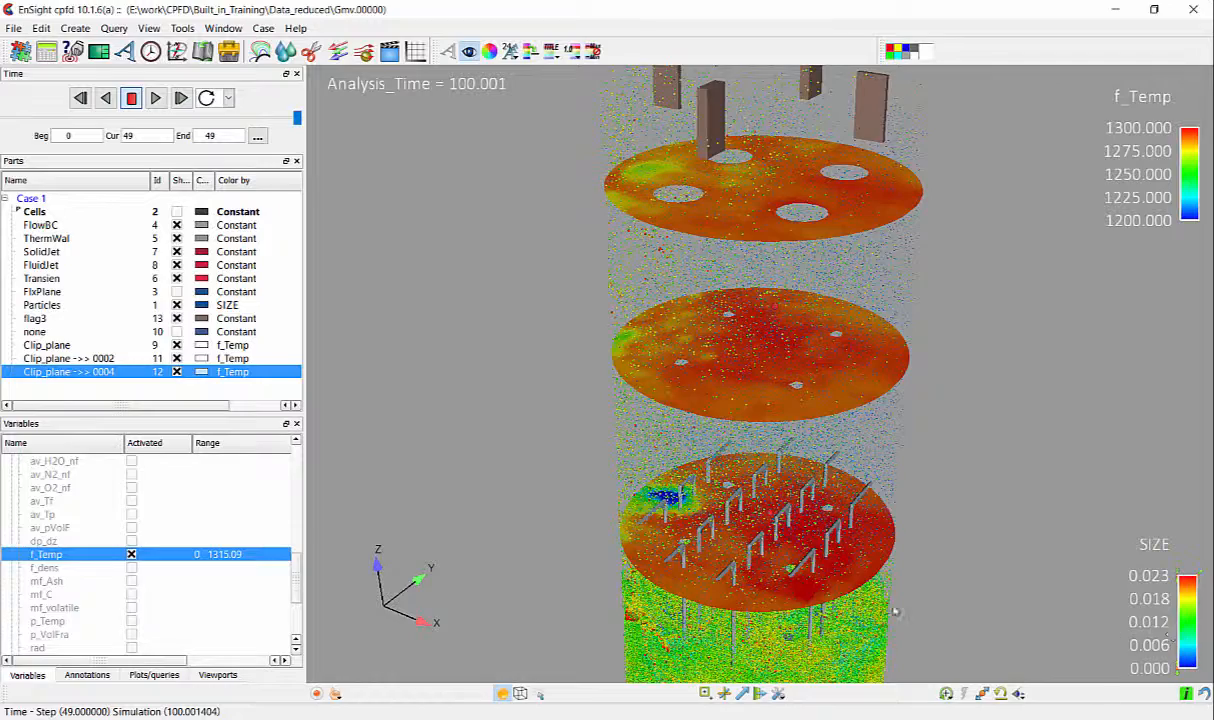
pyautogui.moveTo(877, 578); pyautogui.dragTo(902, 515, button='middle')
pyautogui.moveTo(916, 588); pyautogui.dragTo(946, 326, button='right')
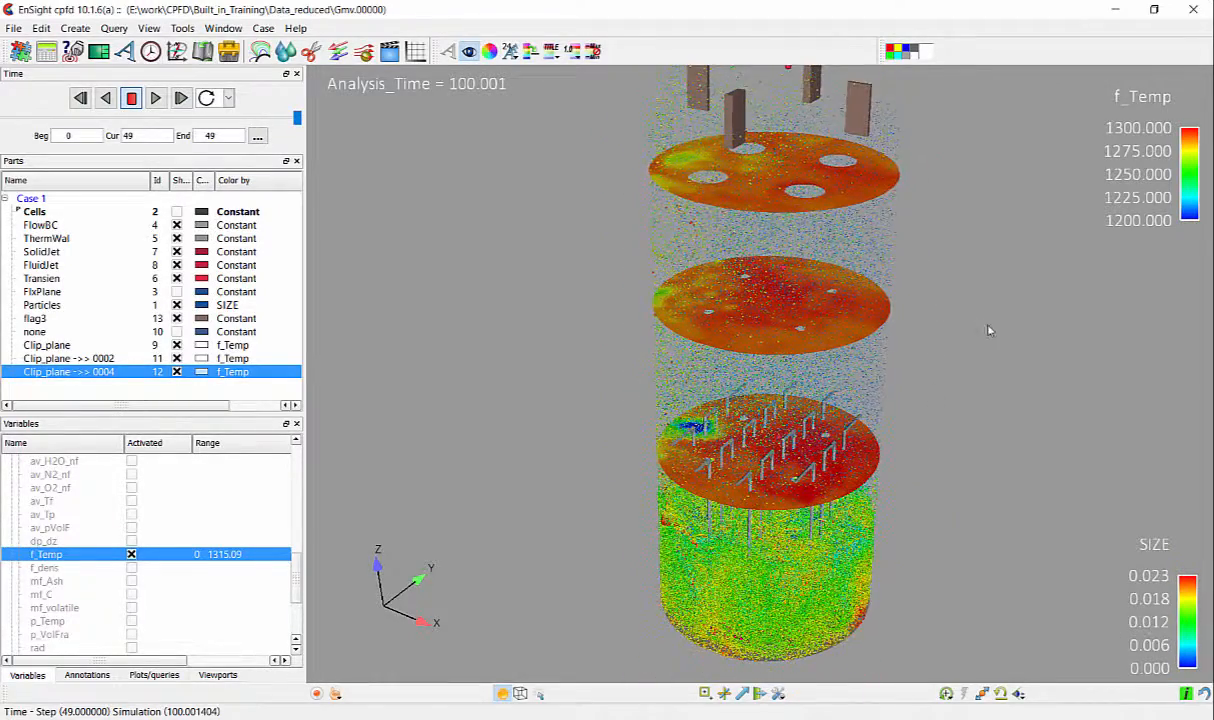
pyautogui.moveTo(988, 352); pyautogui.dragTo(979, 433, button='middle')
pyautogui.moveTo(964, 449); pyautogui.dragTo(957, 384, button='right')
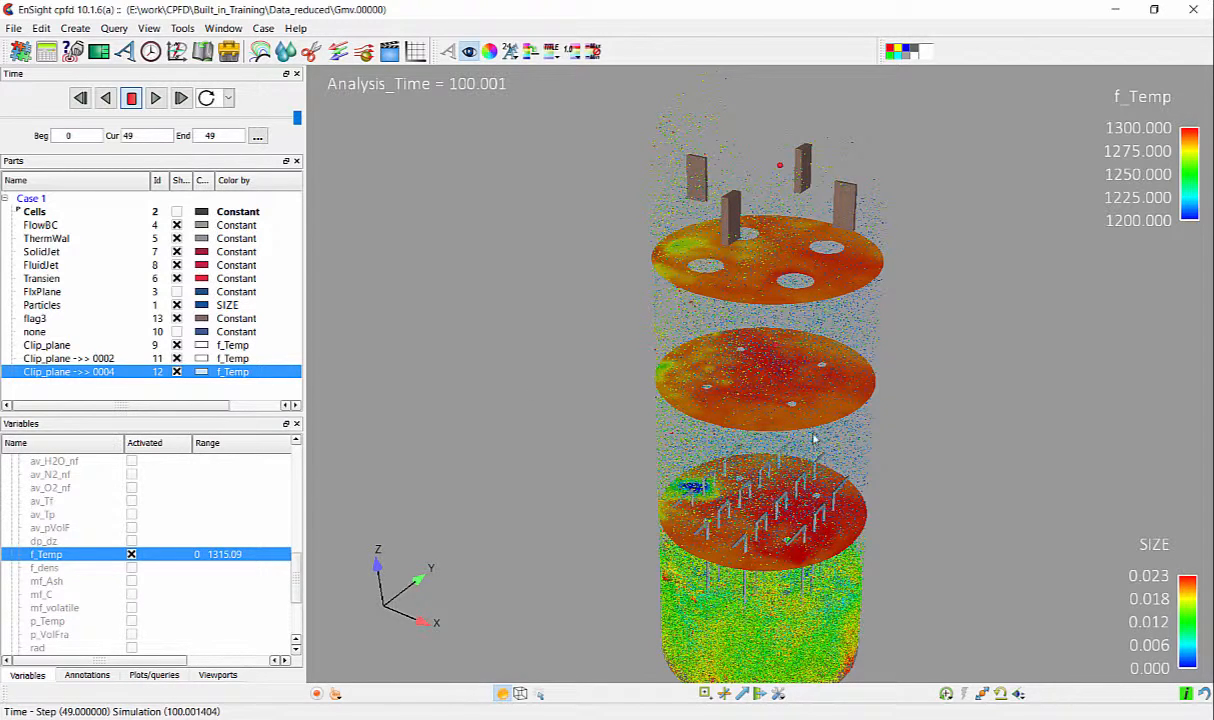
# Create an X clip plane through the Cells part and color it by f_Temp
pyautogui.click(38, 214)
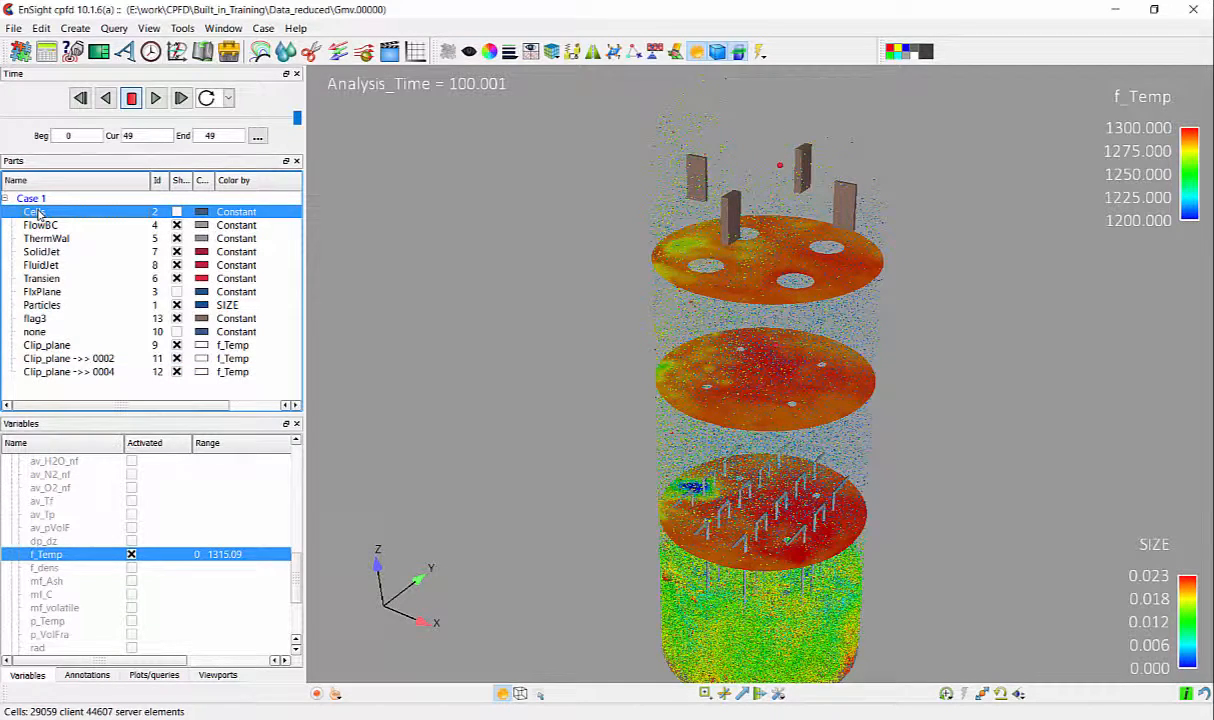
pyautogui.rightClick(38, 213)
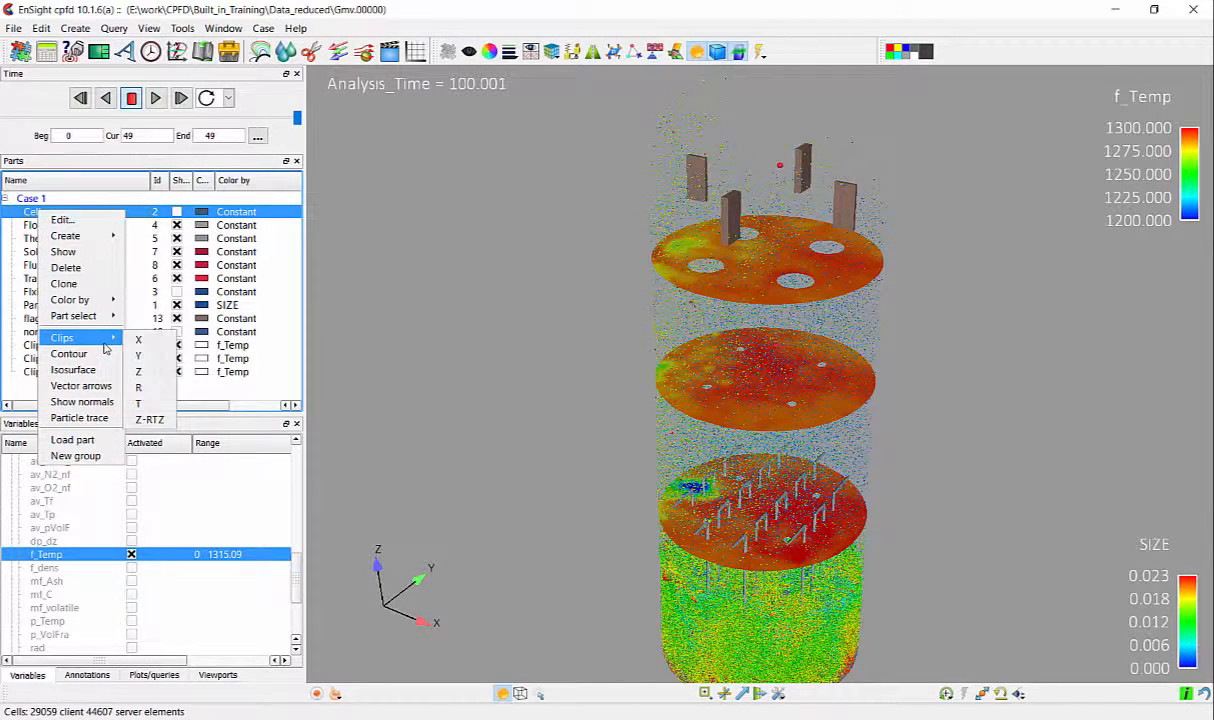
pyautogui.click(139, 340)
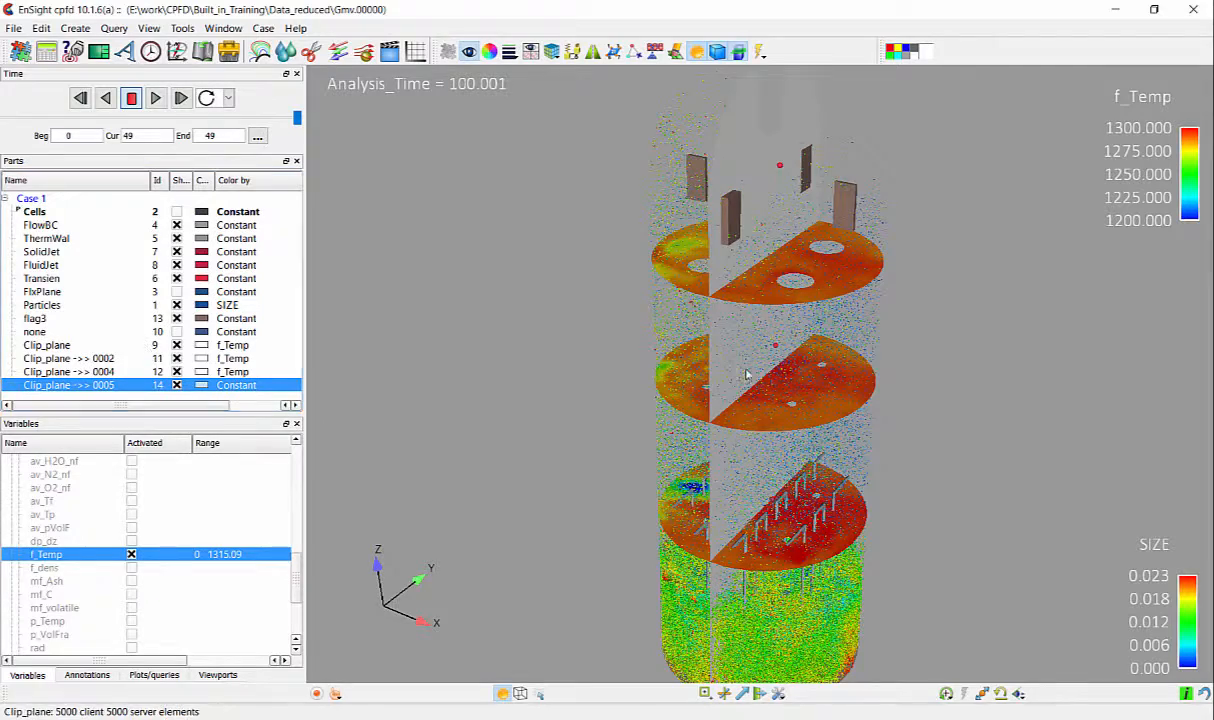
pyautogui.moveTo(991, 389); pyautogui.dragTo(935, 388)
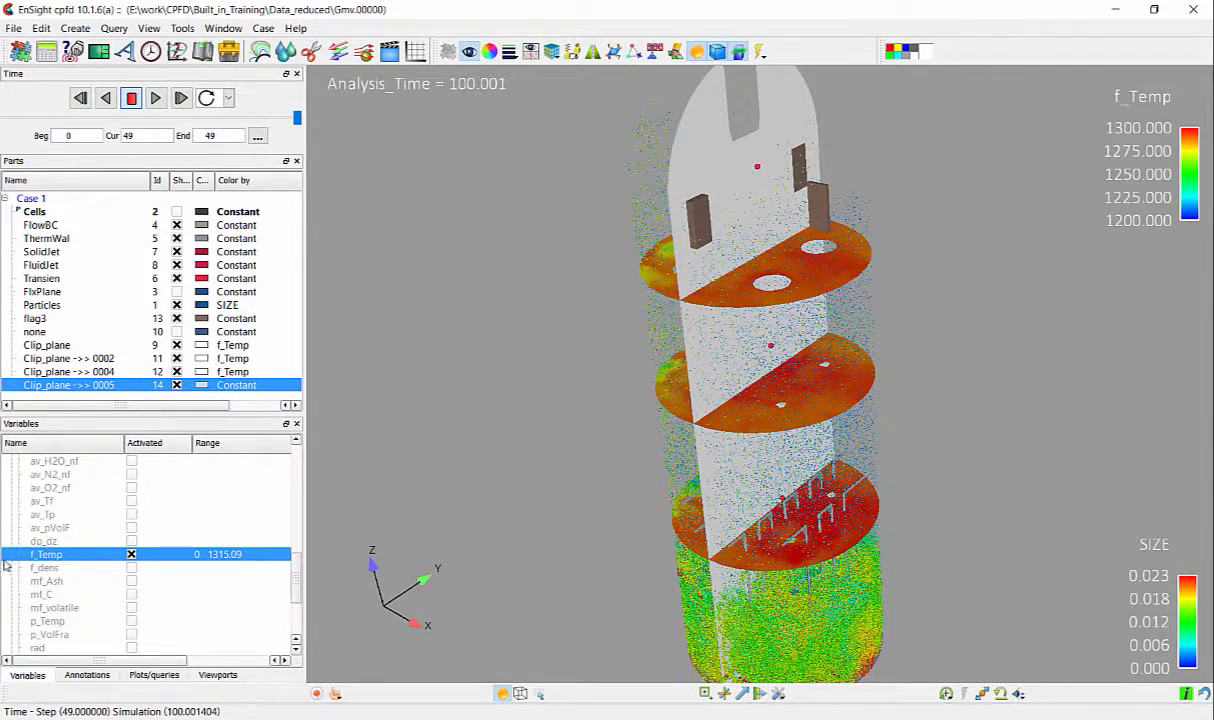
pyautogui.moveTo(45, 557); pyautogui.dragTo(80, 386)
# Move the vertical X clip plane off the vessel's center toward negative X
pyautogui.moveTo(921, 482); pyautogui.dragTo(823, 515)
pyautogui.moveTo(950, 556)
pyautogui.mouseDown()
pyautogui.moveTo(910, 560)
pyautogui.moveTo(965, 540)
pyautogui.mouseUp()
pyautogui.moveTo(858, 563); pyautogui.dragTo(875, 603)
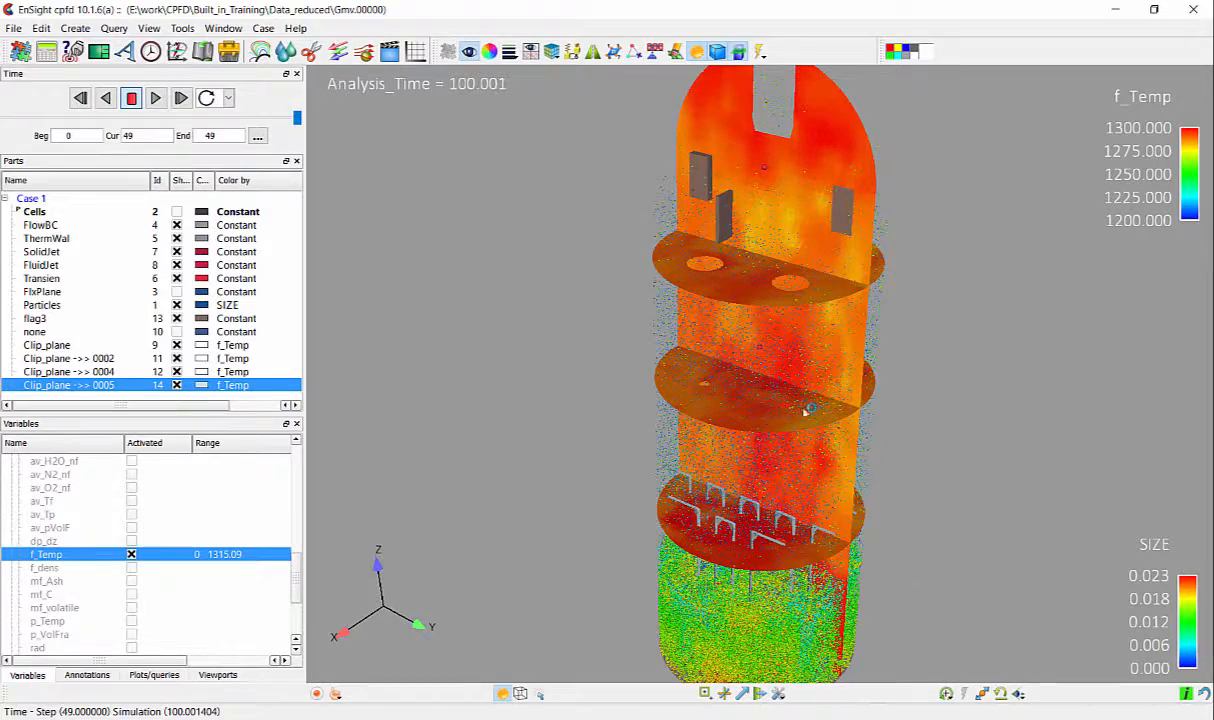
pyautogui.moveTo(790, 404); pyautogui.dragTo(777, 402)
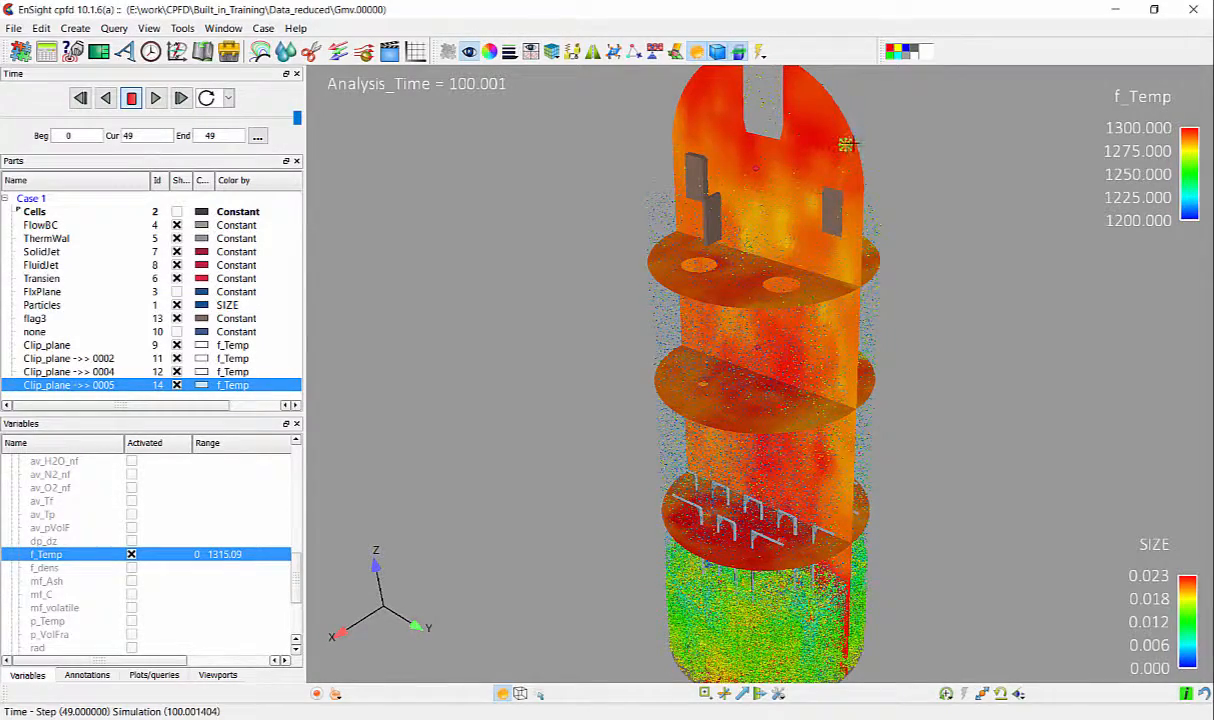
pyautogui.moveTo(845, 145); pyautogui.dragTo(764, 176)
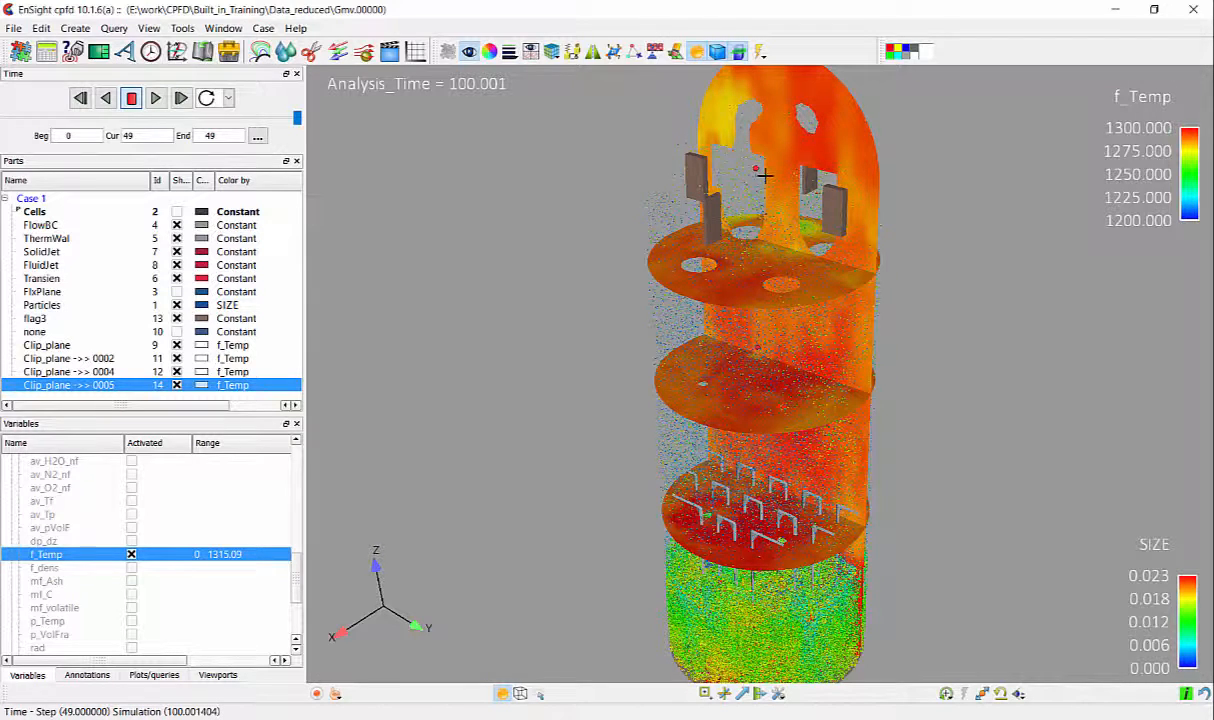
# Display the plane tool and rotate it to a steep tilt across the vessel
pyautogui.click(759, 694)
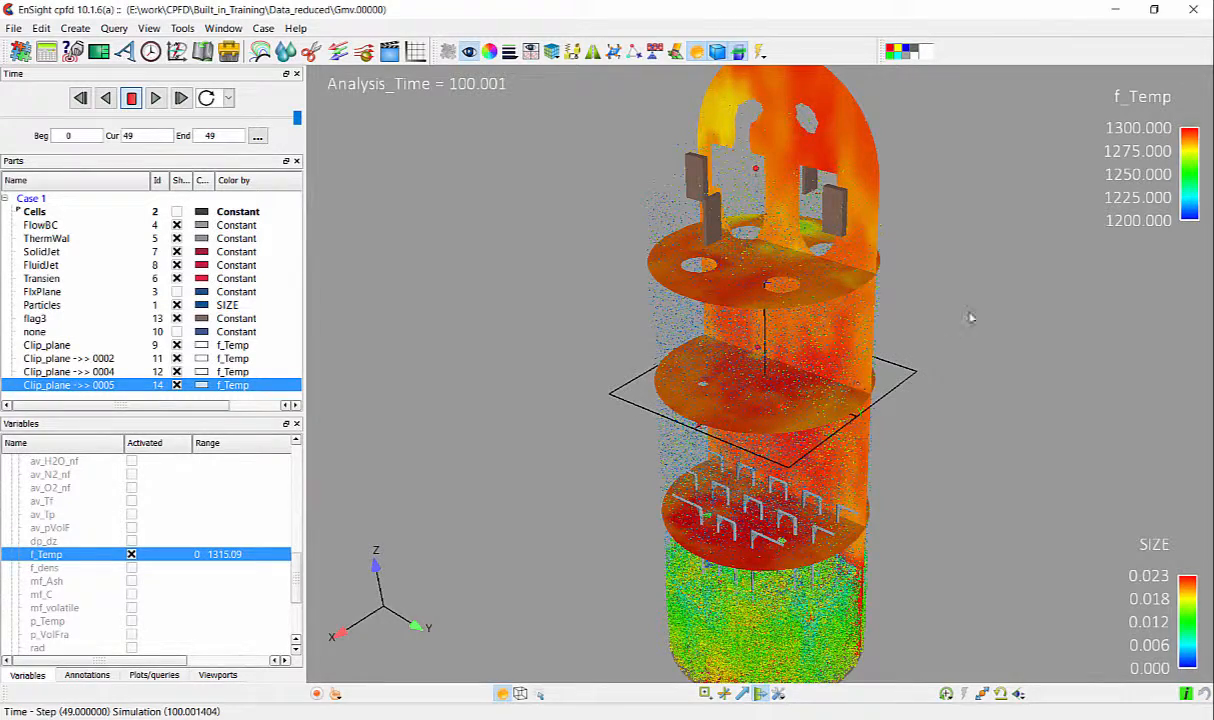
pyautogui.moveTo(970, 318); pyautogui.dragTo(827, 208)
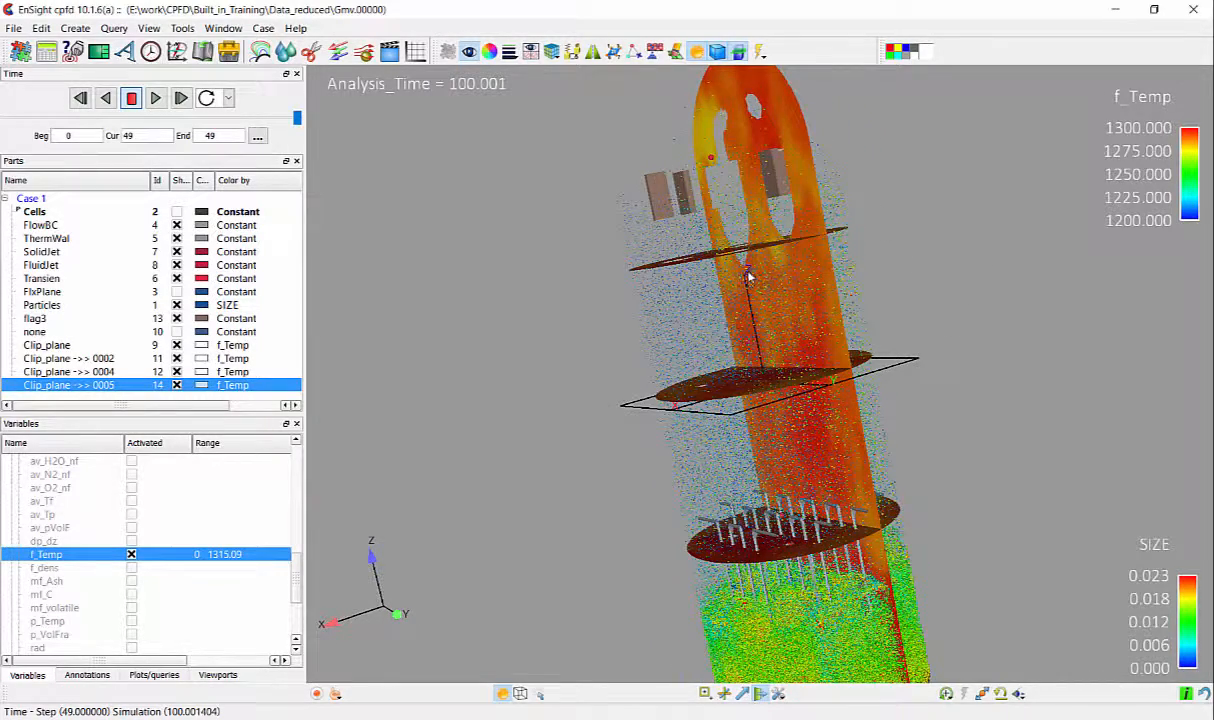
pyautogui.moveTo(748, 277); pyautogui.dragTo(667, 340)
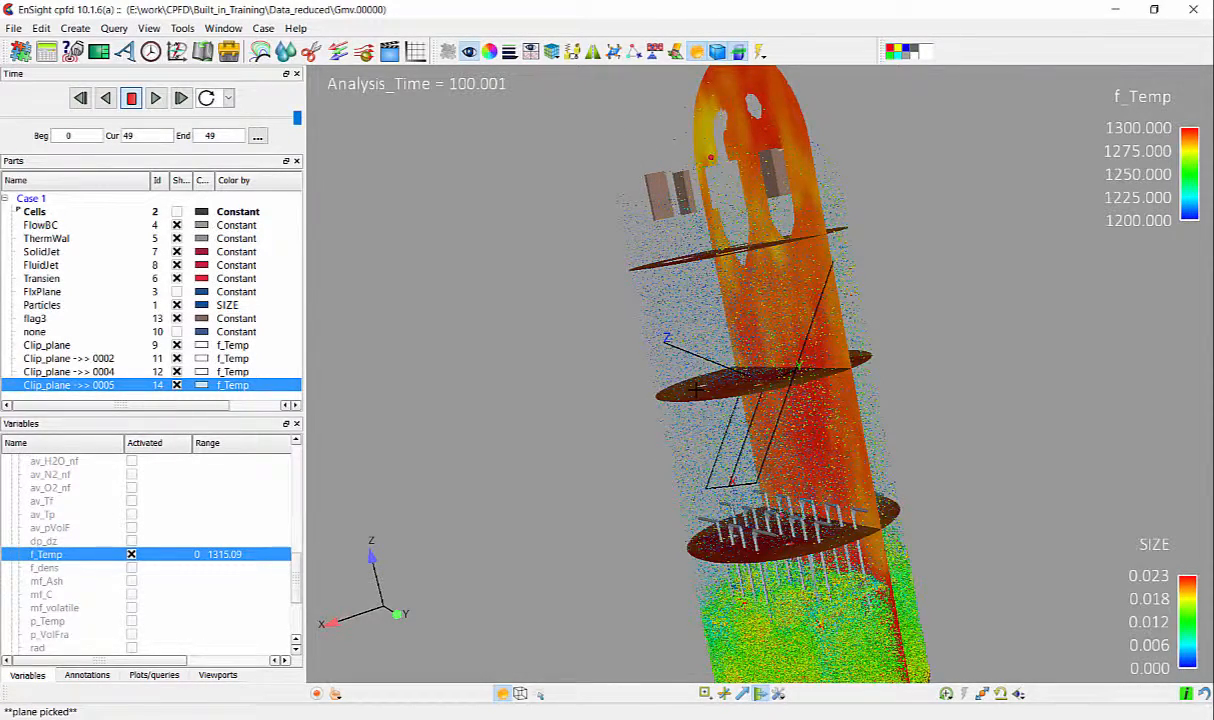
# Create a clip of the Cells part at the tilted plane tool and color it by f_Temp
pyautogui.click(34, 213)
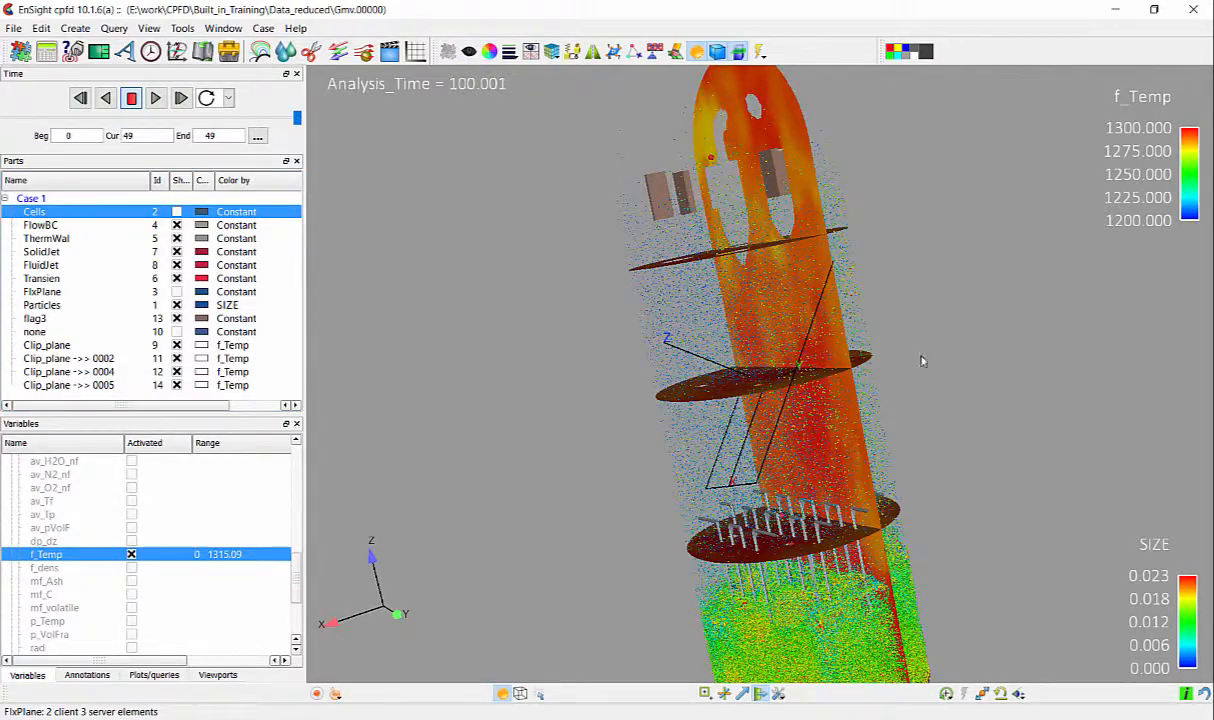
pyautogui.moveTo(922, 361); pyautogui.dragTo(772, 387)
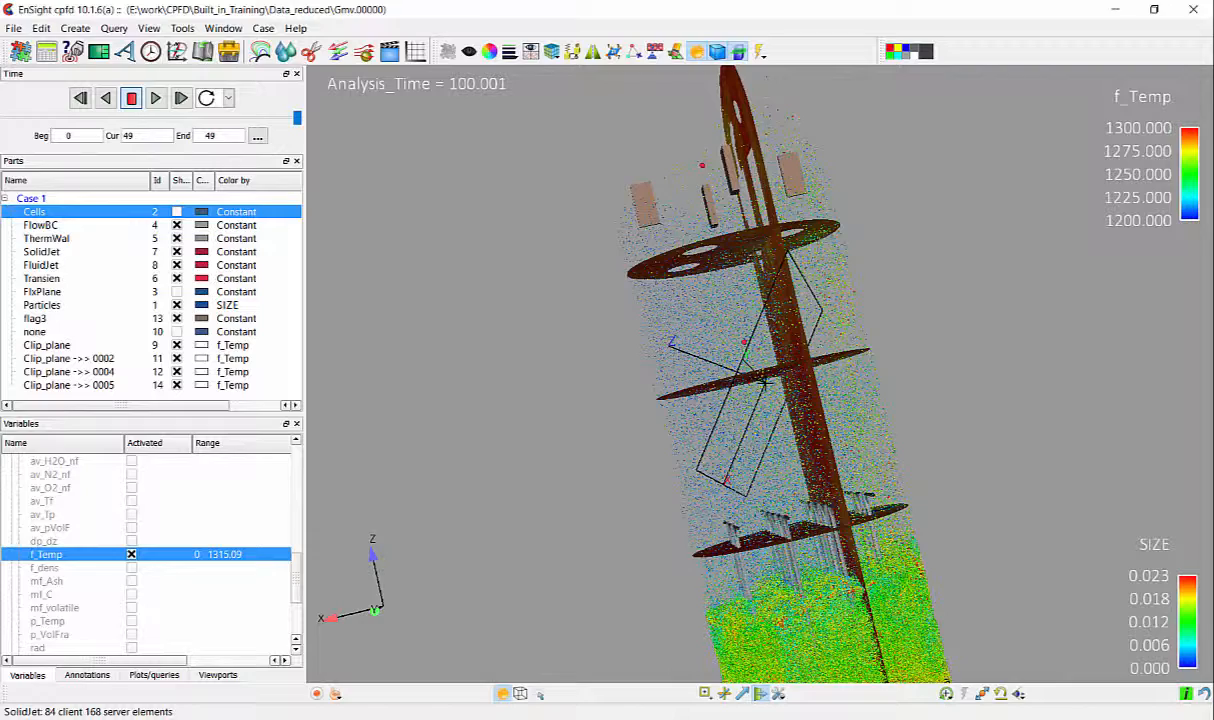
pyautogui.rightClick(765, 383)
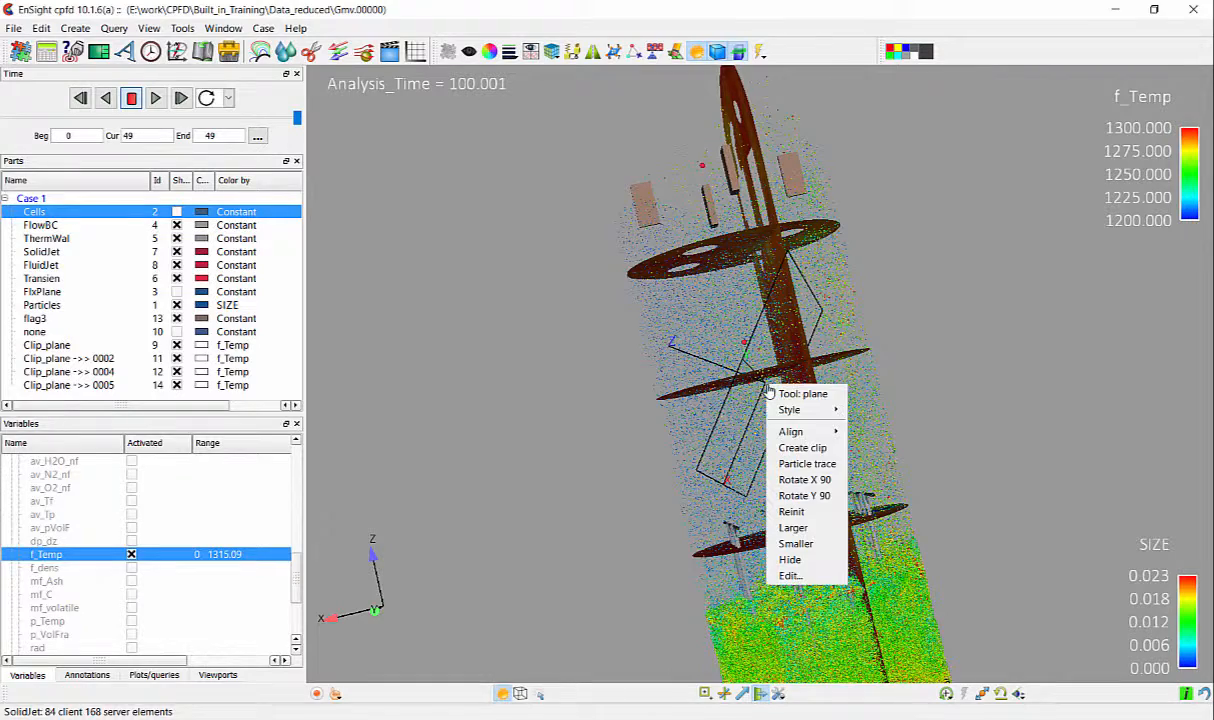
pyautogui.click(803, 448)
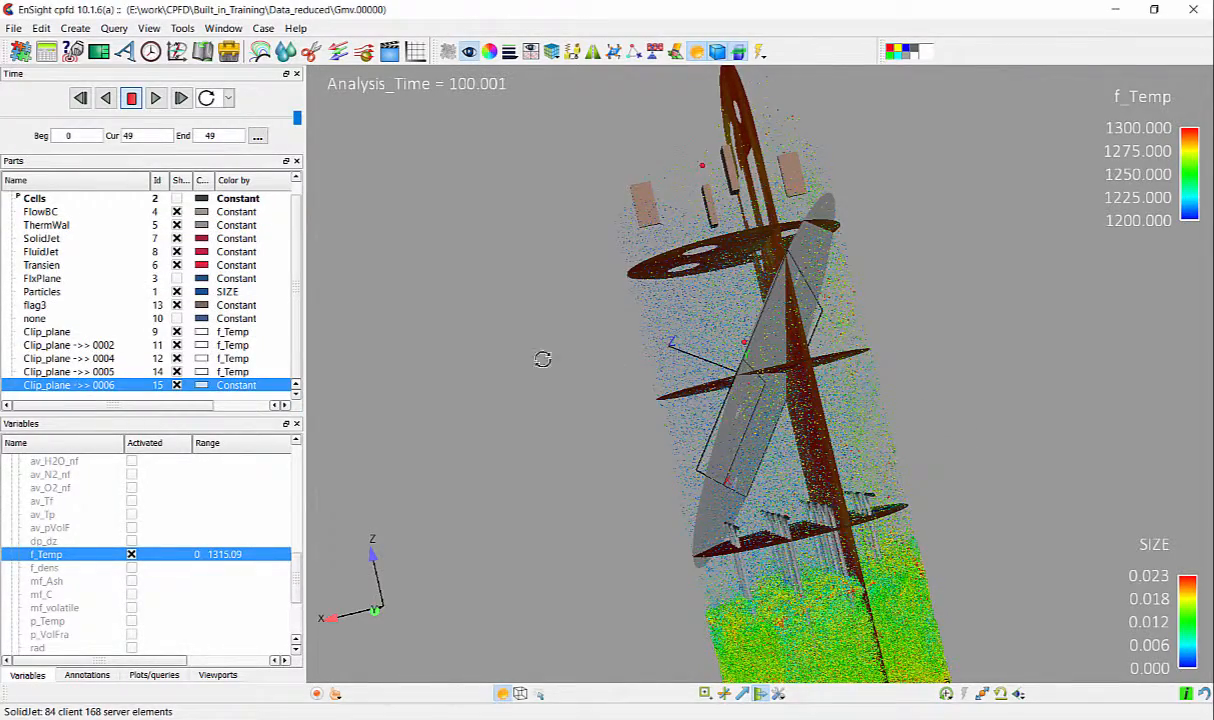
pyautogui.moveTo(542, 355); pyautogui.dragTo(742, 360)
pyautogui.moveTo(48, 563); pyautogui.dragTo(56, 386)
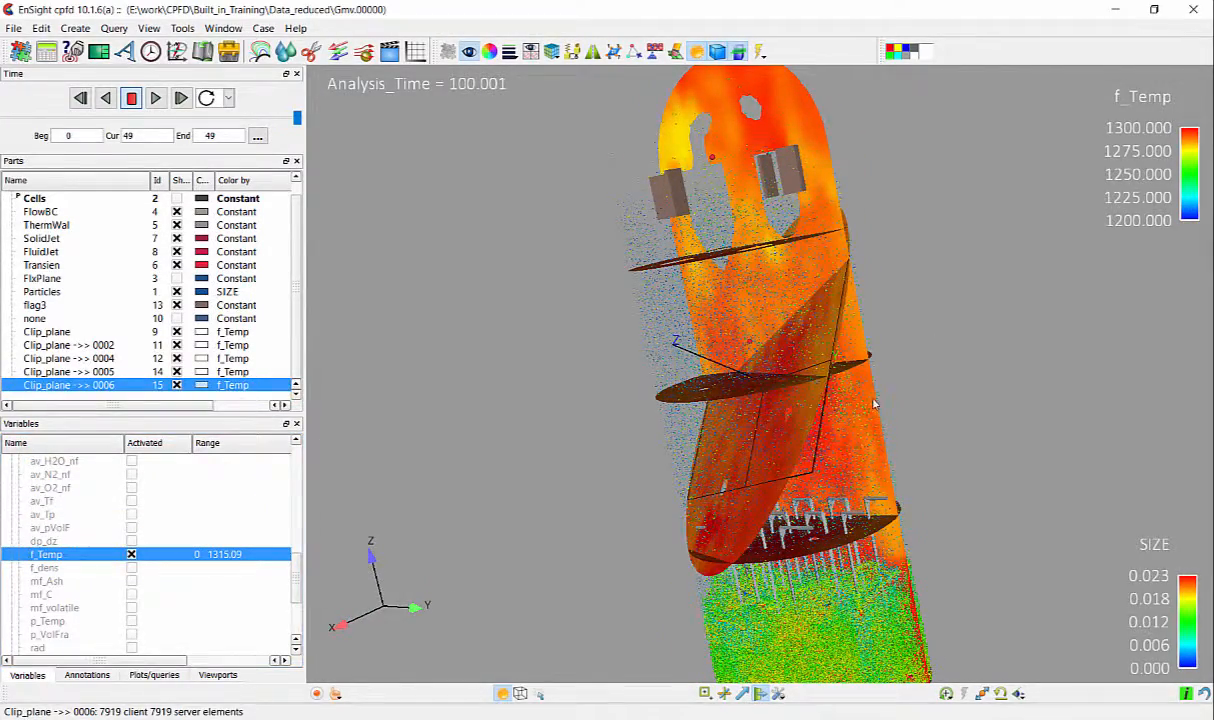
# Hide the Particles part to leave the clip planes unobstructed
pyautogui.click(776, 510)
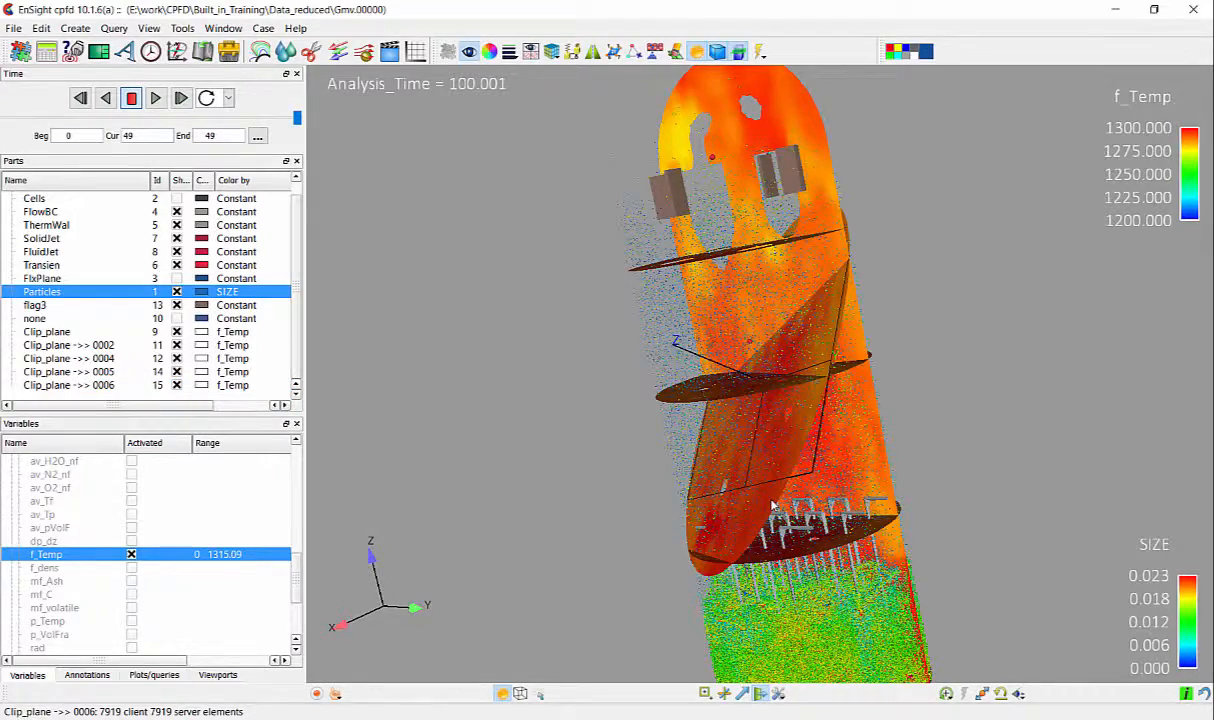
pyautogui.moveTo(768, 513); pyautogui.dragTo(912, 511)
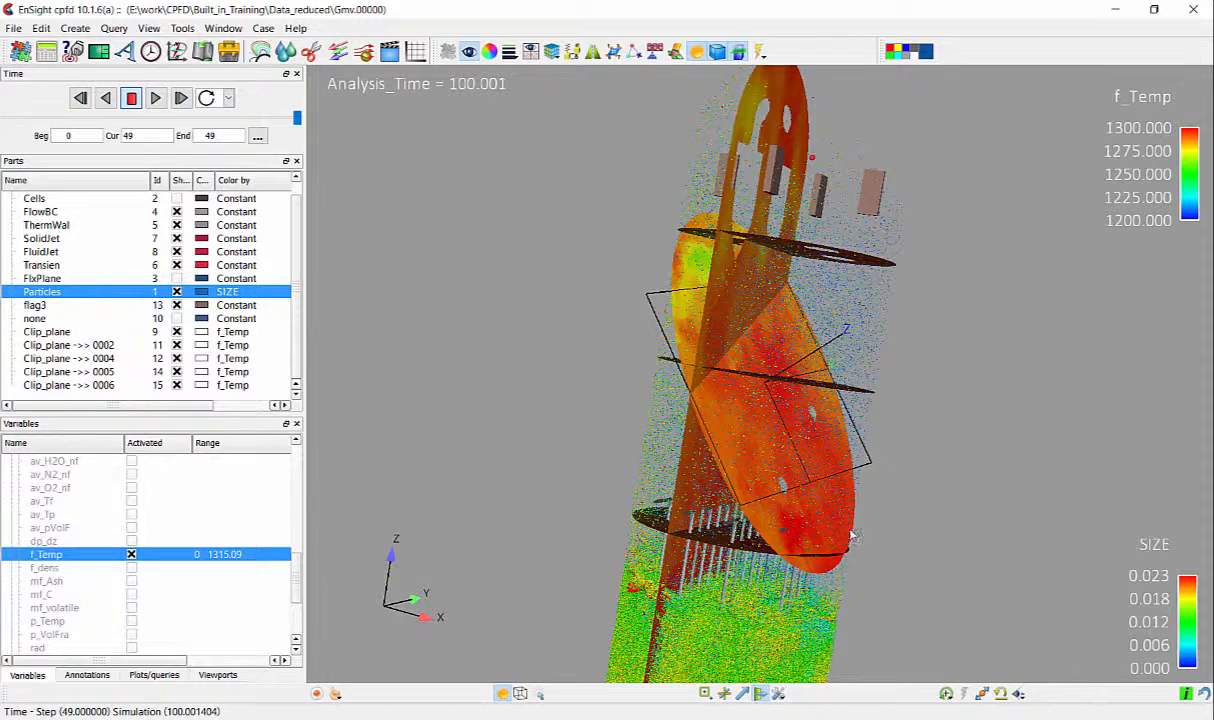
pyautogui.click(176, 291)
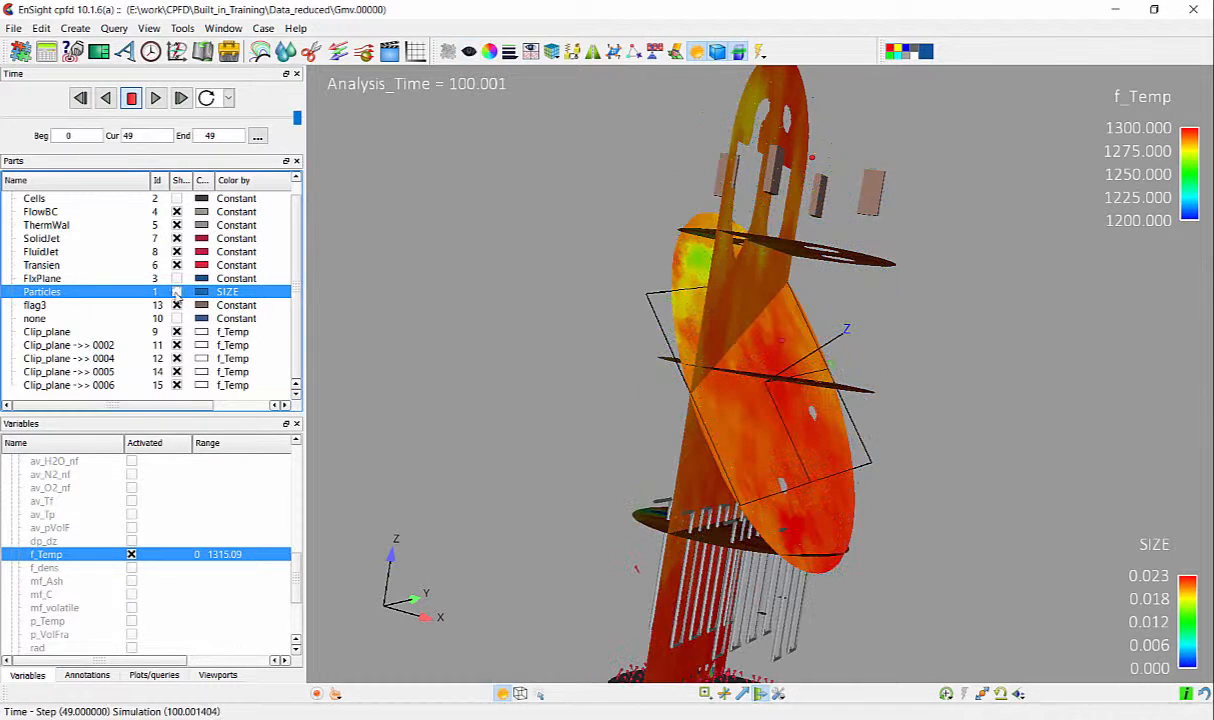
# Shift the tilted clip plane interactively to a slightly lower position in the vessel
pyautogui.click(841, 529)
pyautogui.moveTo(839, 527); pyautogui.dragTo(862, 572)
pyautogui.moveTo(1020, 317); pyautogui.dragTo(730, 310)
pyautogui.moveTo(1007, 408)
pyautogui.mouseDown()
pyautogui.moveTo(1000, 417)
pyautogui.moveTo(1111, 420)
pyautogui.moveTo(1005, 325)
pyautogui.moveTo(1000, 390)
pyautogui.mouseUp()
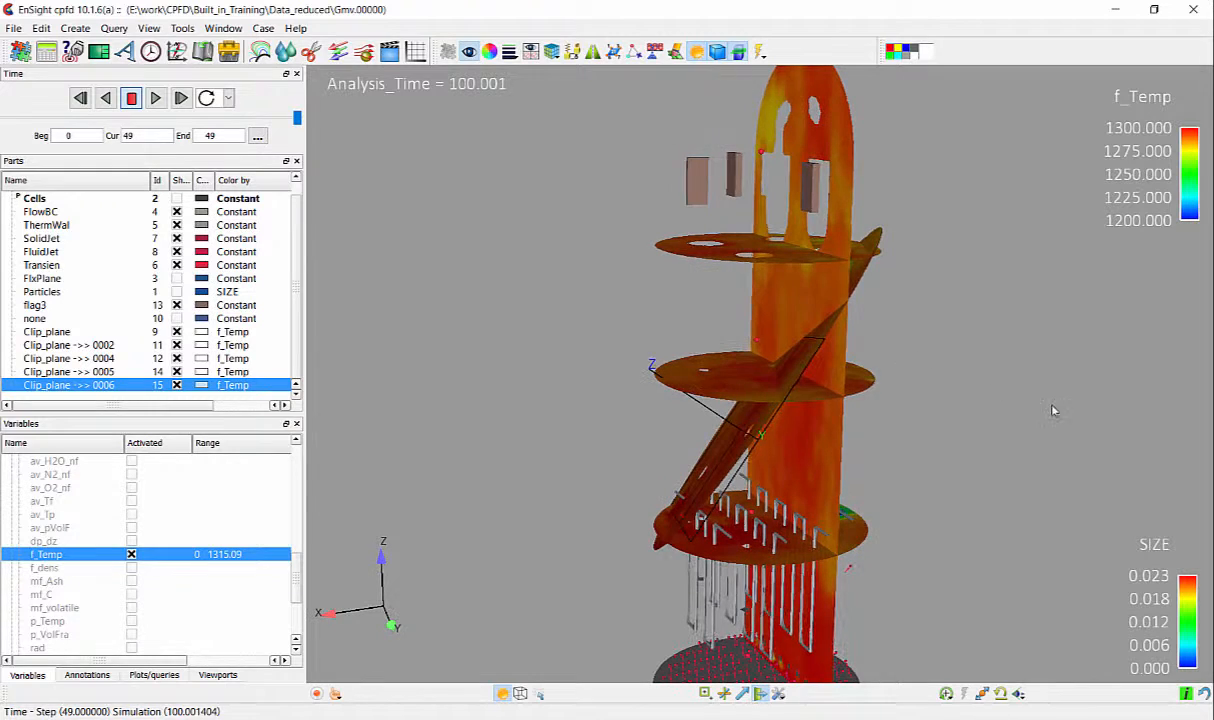
# Hide the tilted clip plane and turn off the plane tool
pyautogui.moveTo(1031, 435); pyautogui.dragTo(796, 376)
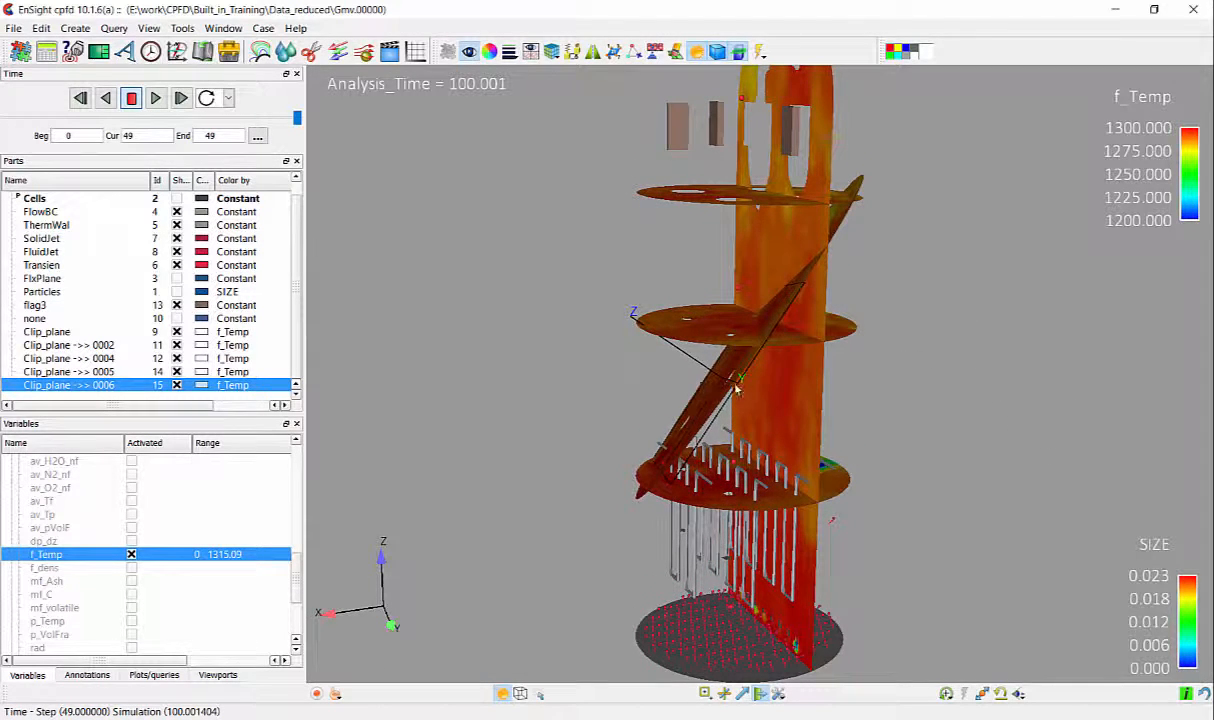
pyautogui.click(176, 386)
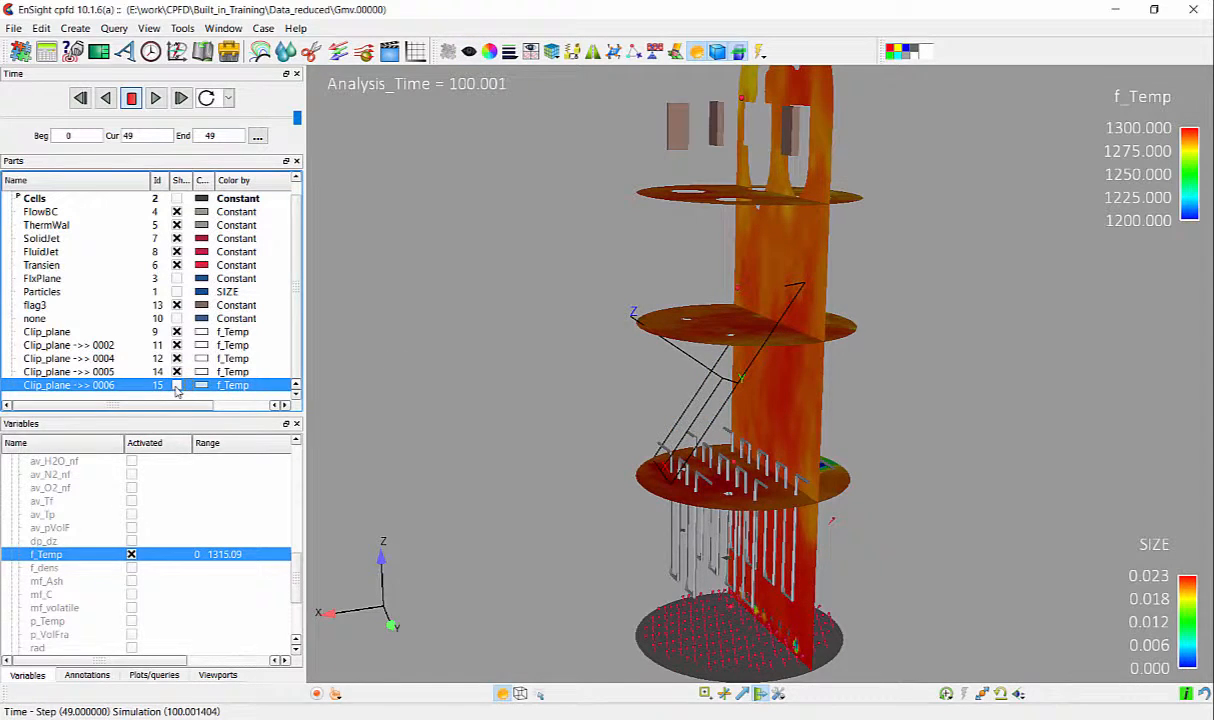
pyautogui.click(761, 695)
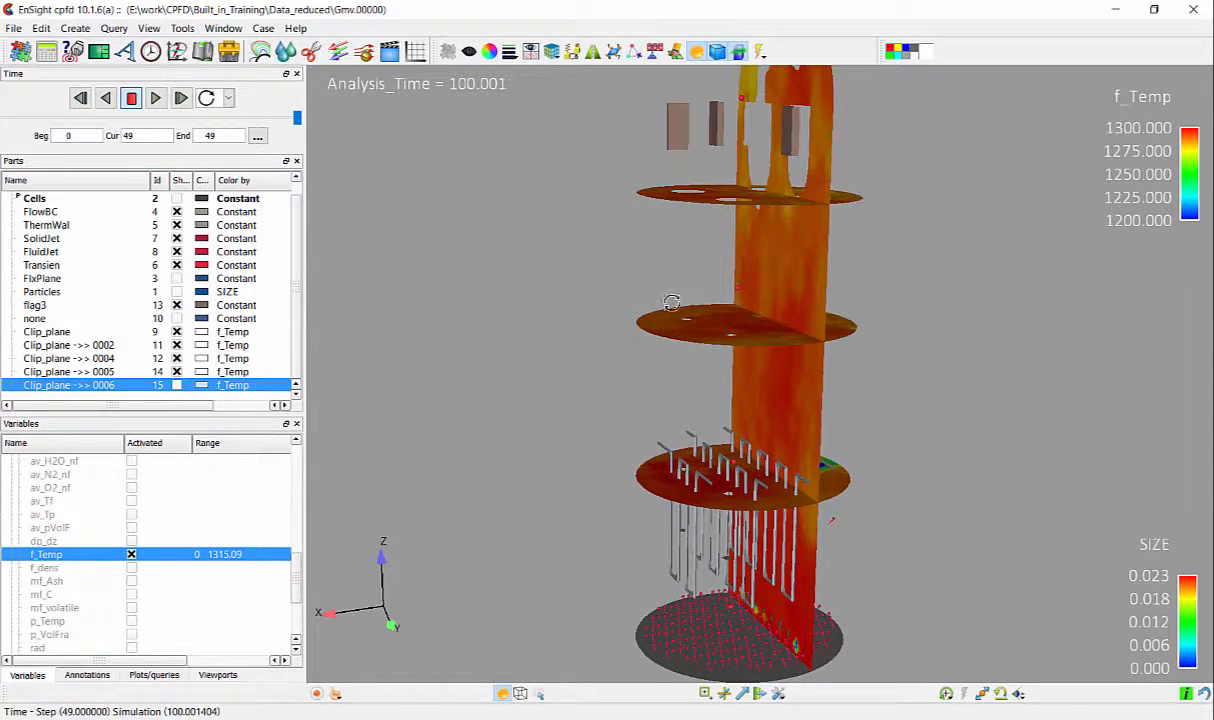
# Move the middle Z clip plane, Clip_plane, to a mesh slice value of 4
pyautogui.moveTo(640, 287); pyautogui.dragTo(603, 305)
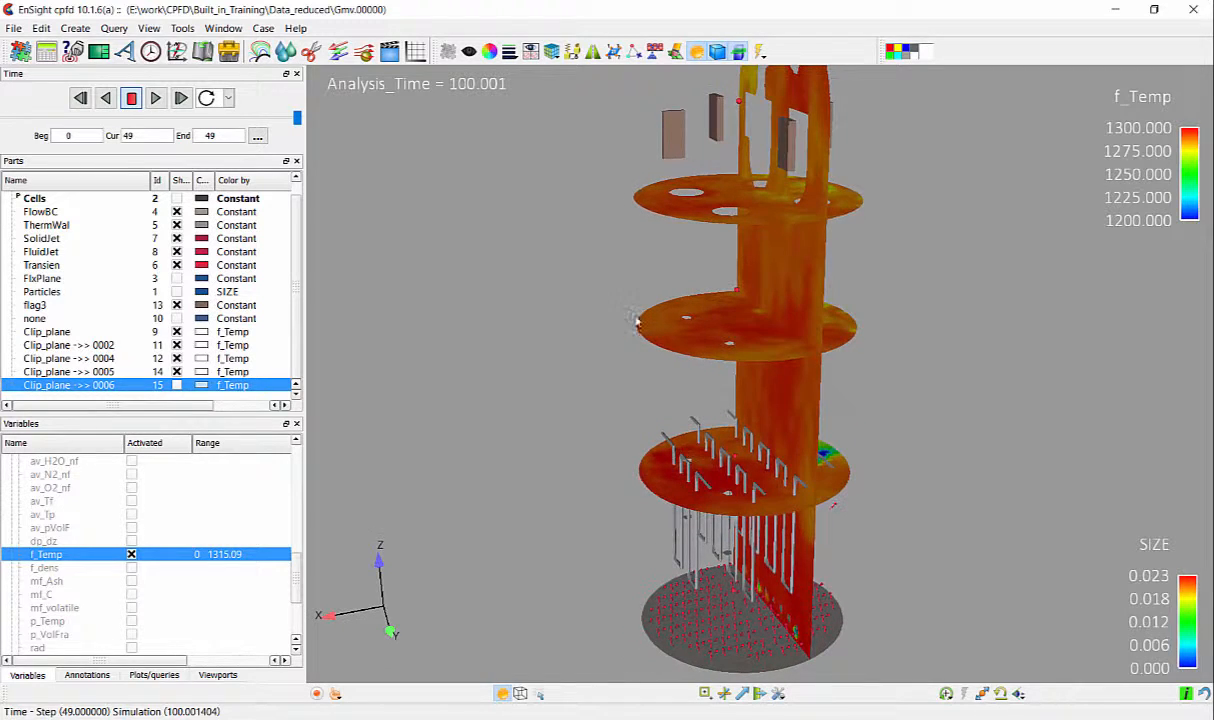
pyautogui.click(53, 331)
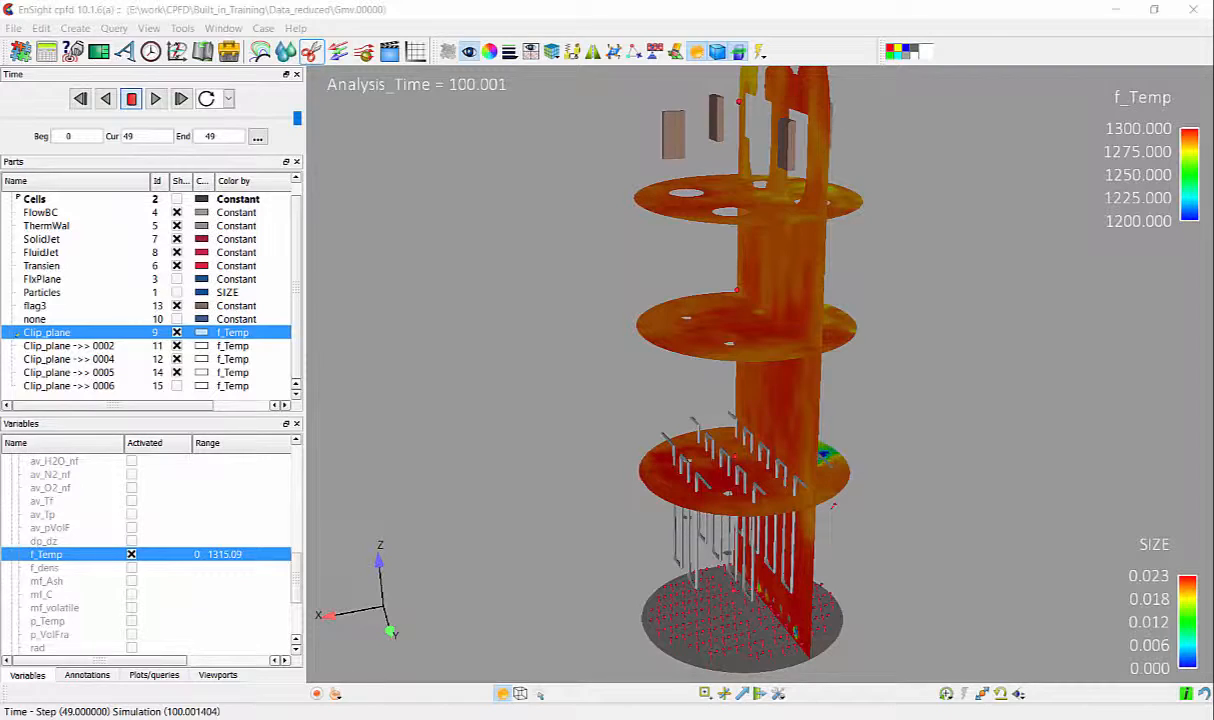
pyautogui.moveTo(2, 64); pyautogui.dragTo(476, 100)
pyautogui.moveTo(501, 325); pyautogui.dragTo(421, 330)
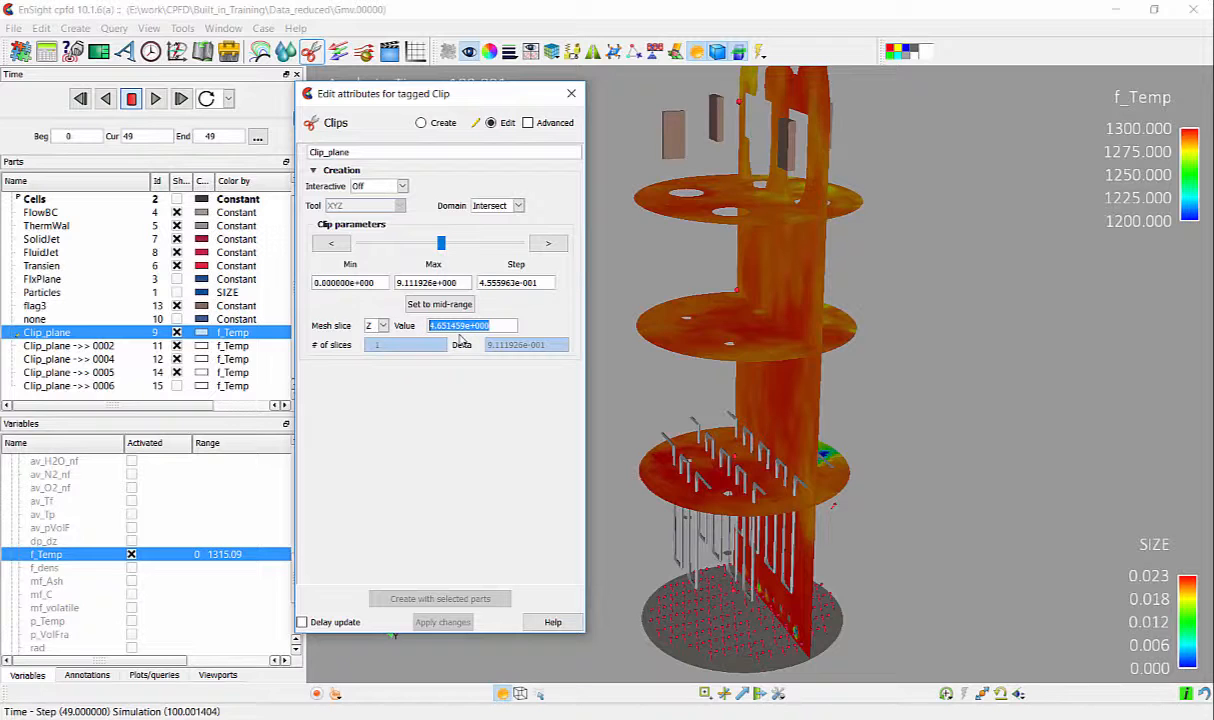
pyautogui.write('4')
pyautogui.press('Return')
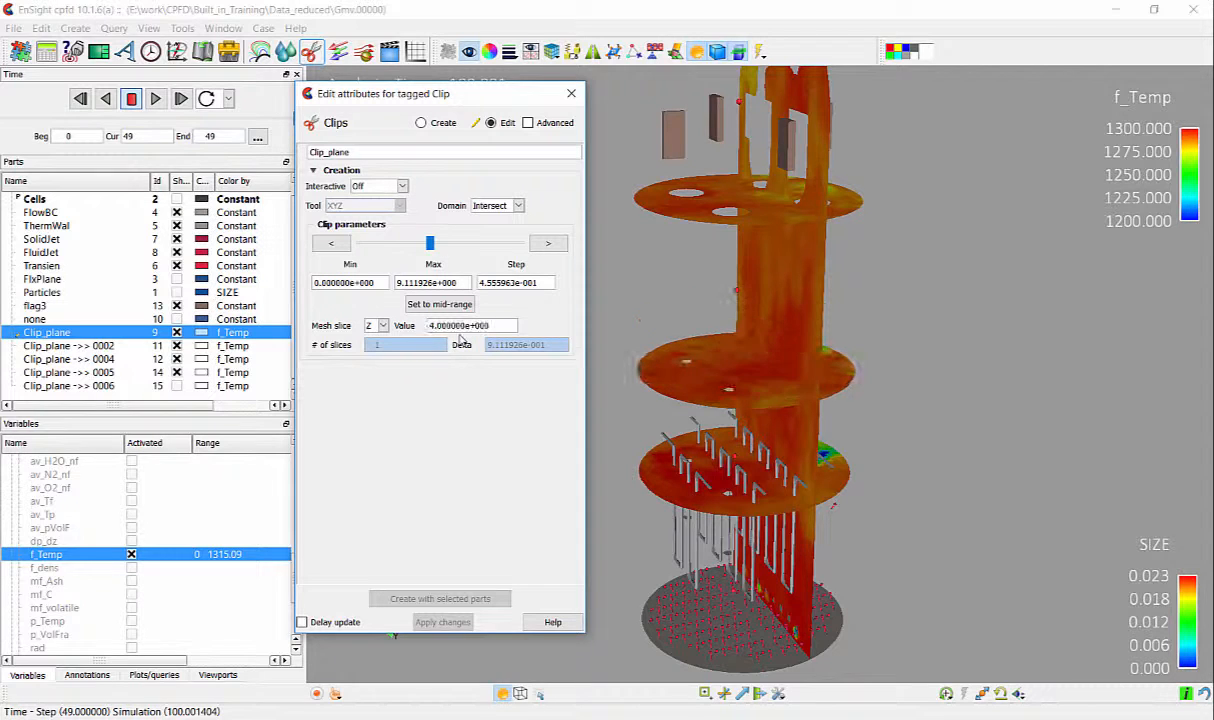
# Set the mesh slice value of the upper Z clip plane, Clip_plane ->> 0002, to 6
pyautogui.click(68, 345)
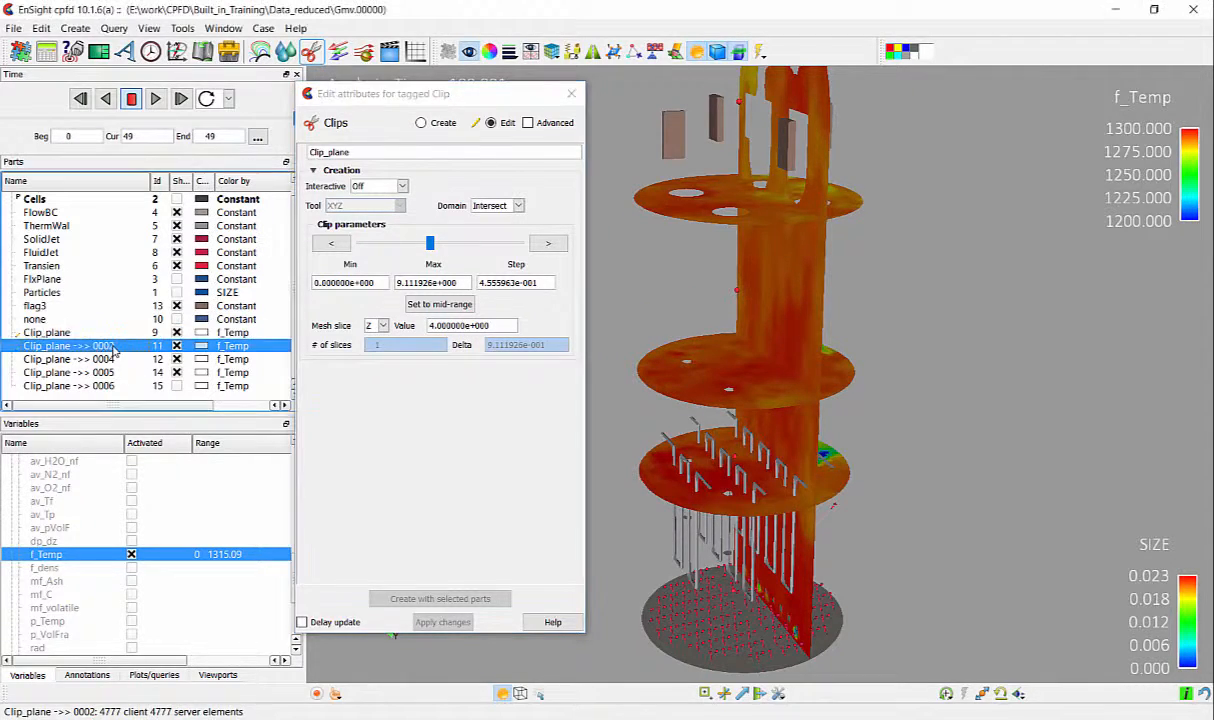
pyautogui.moveTo(496, 325); pyautogui.dragTo(410, 333)
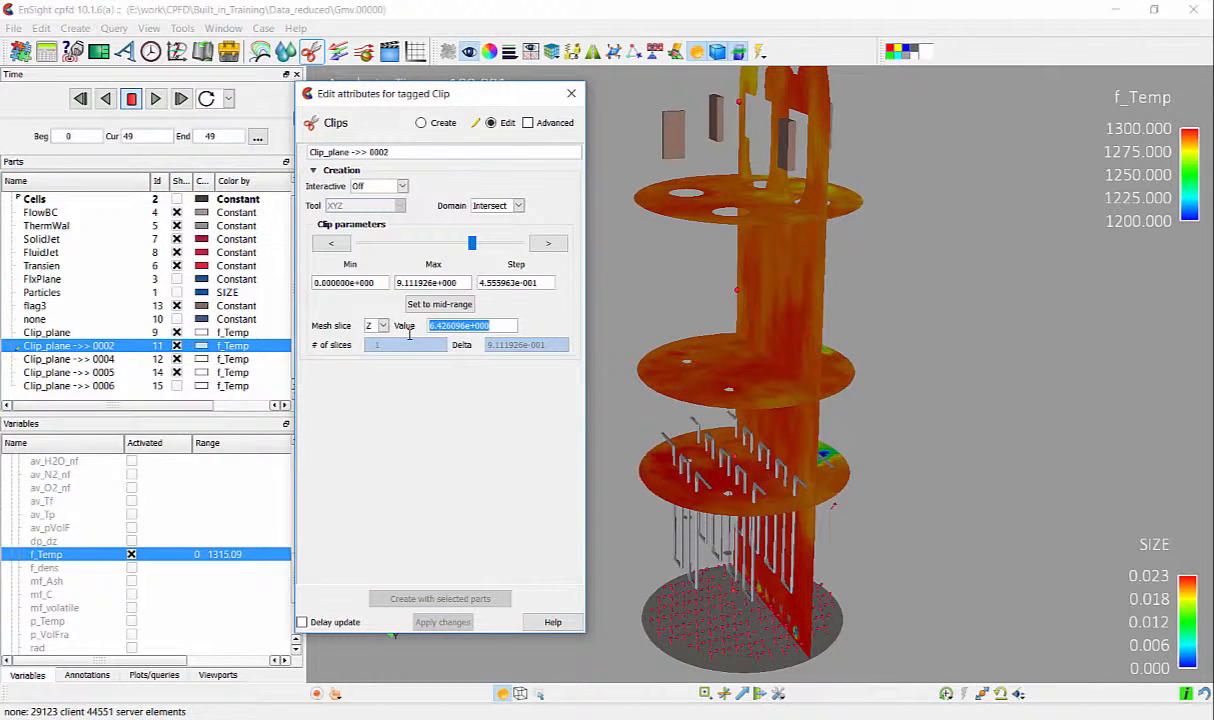
pyautogui.write('6')
pyautogui.press('Return')
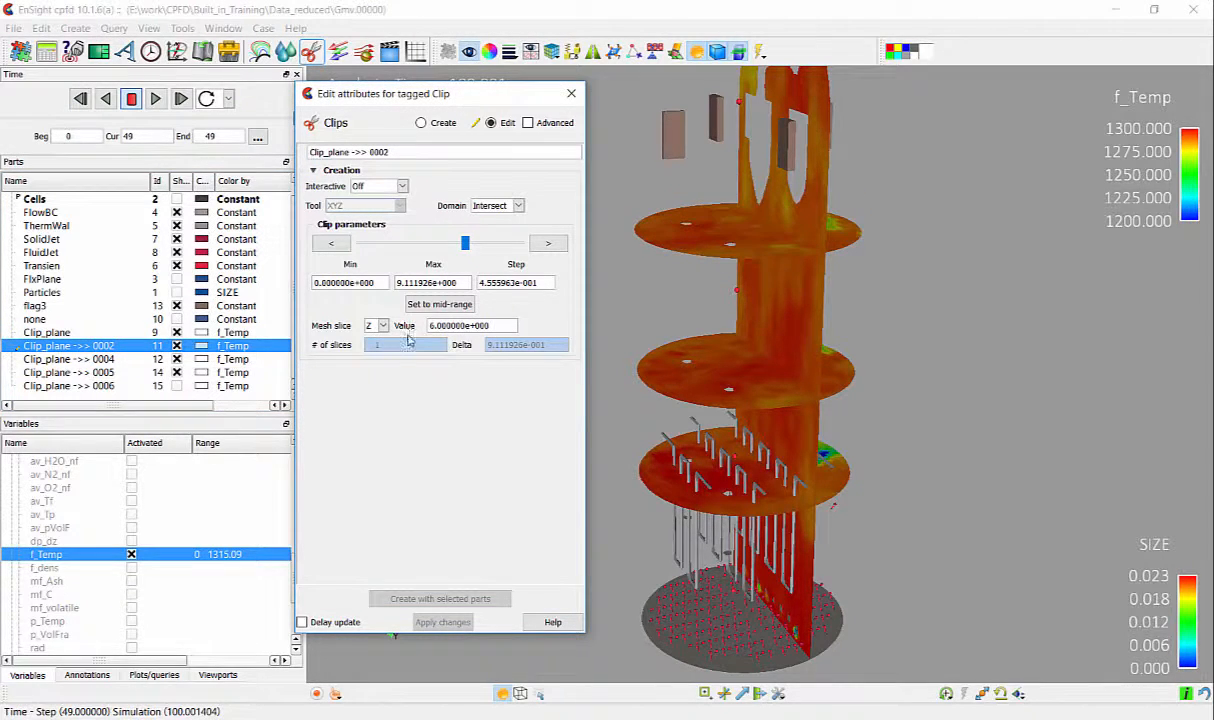
# Set the mesh slice value of the lower Z clip plane, Clip_plane ->> 0004, to 2
pyautogui.click(104, 359)
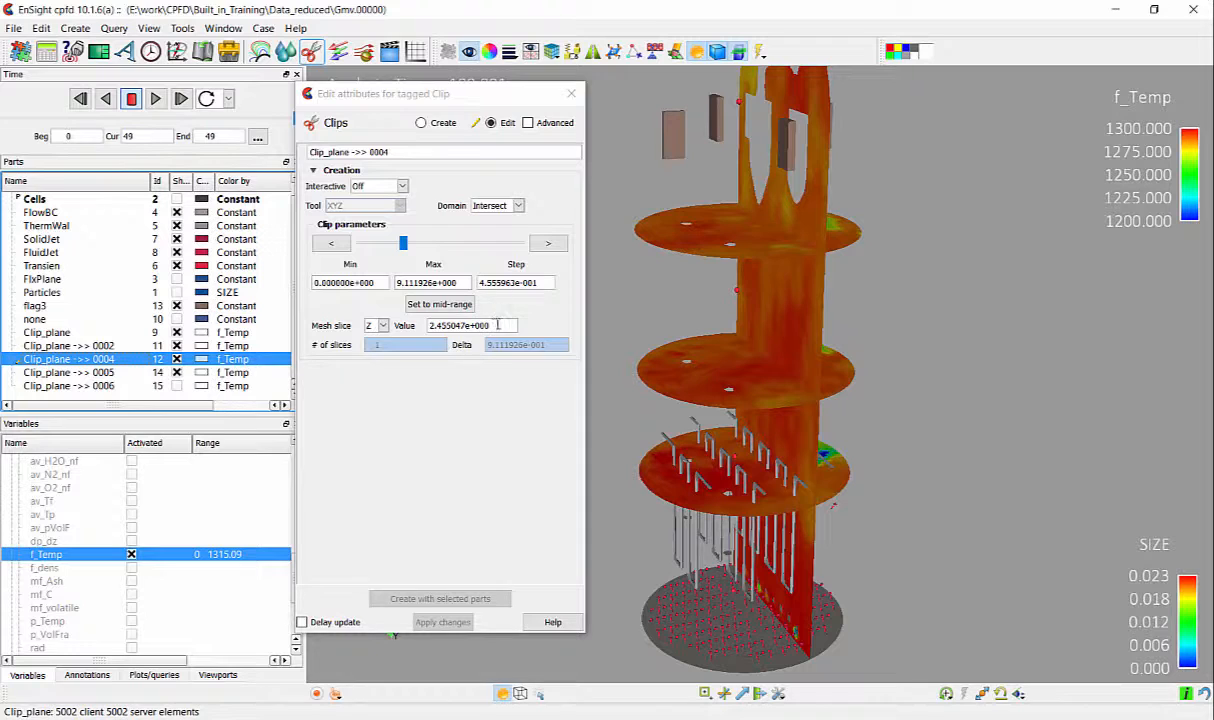
pyautogui.moveTo(497, 325); pyautogui.dragTo(408, 330)
pyautogui.write('2')
pyautogui.press('Return')
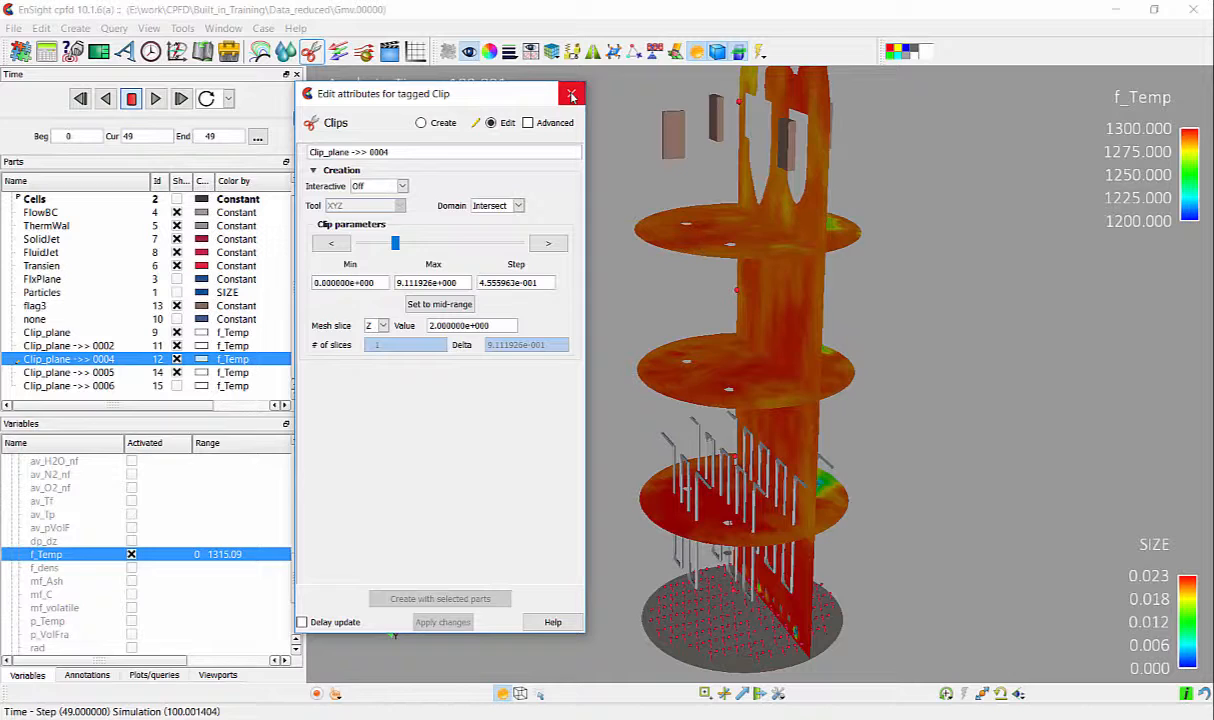
# Set the mesh slice value of the vertical X clip plane, Clip_plane ->> 0005, to -1 and close the clip editor
pyautogui.click(85, 373)
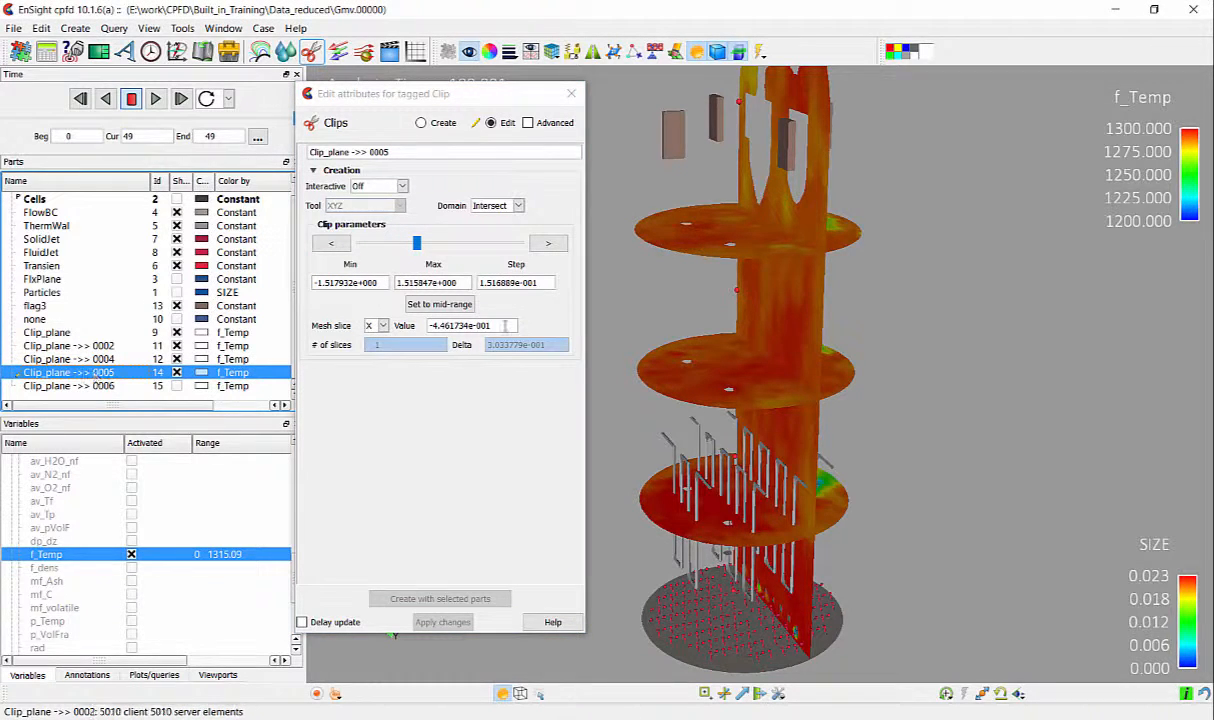
pyautogui.moveTo(491, 328); pyautogui.dragTo(425, 325)
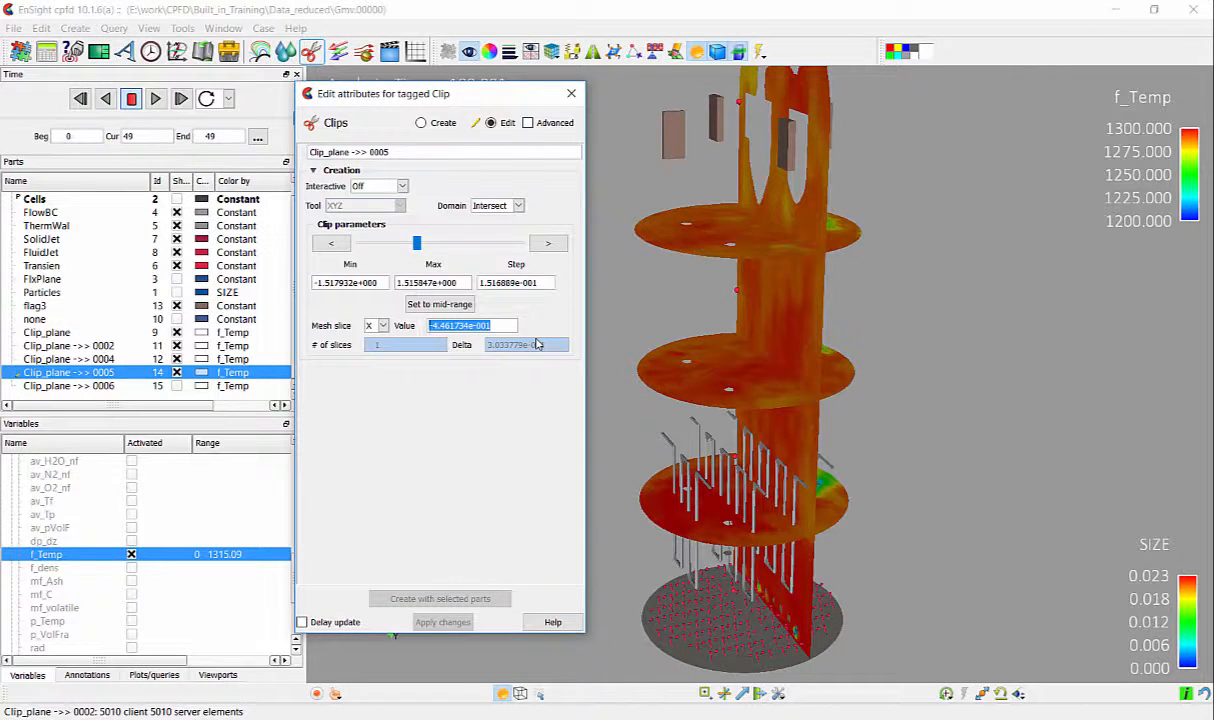
pyautogui.write('-1')
pyautogui.press('Return')
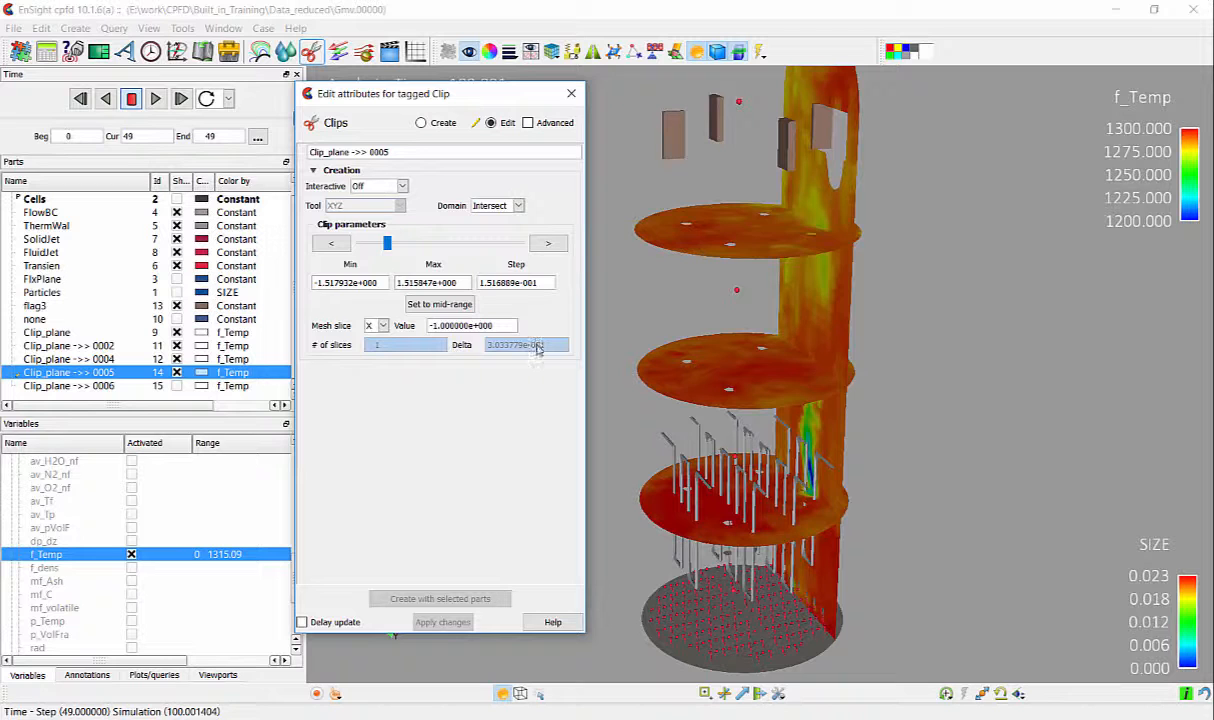
pyautogui.click(571, 93)
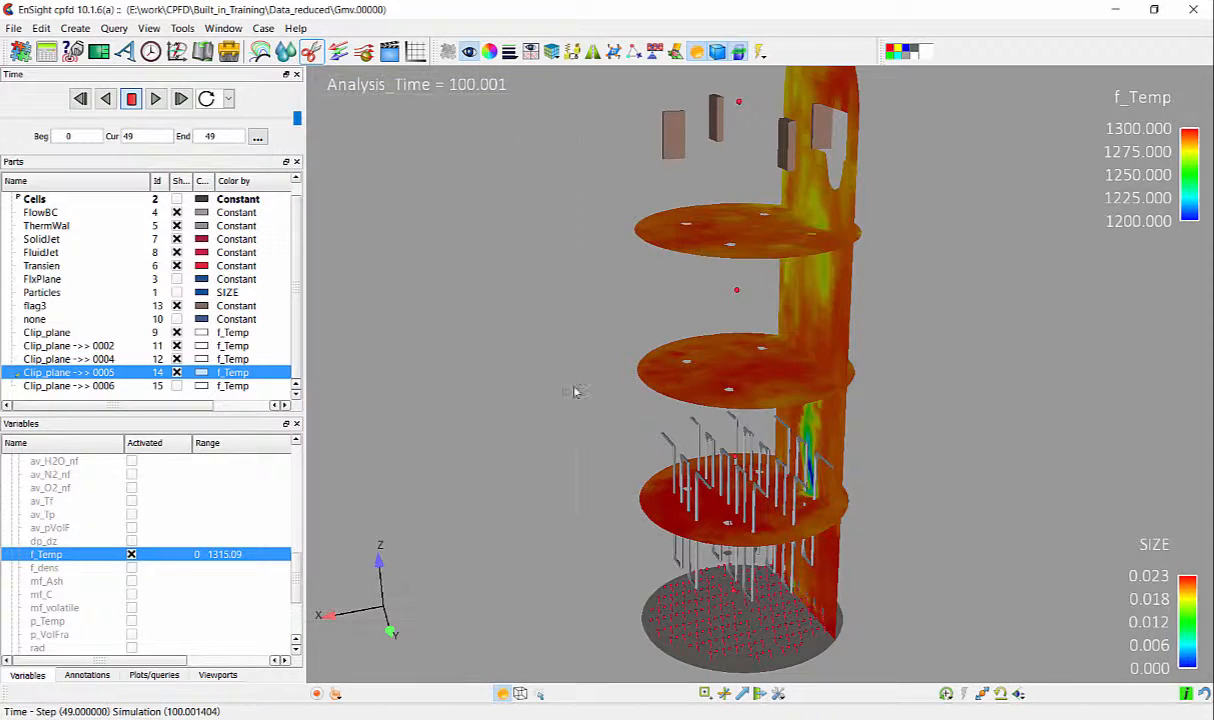
pyautogui.moveTo(576, 391); pyautogui.dragTo(677, 493)
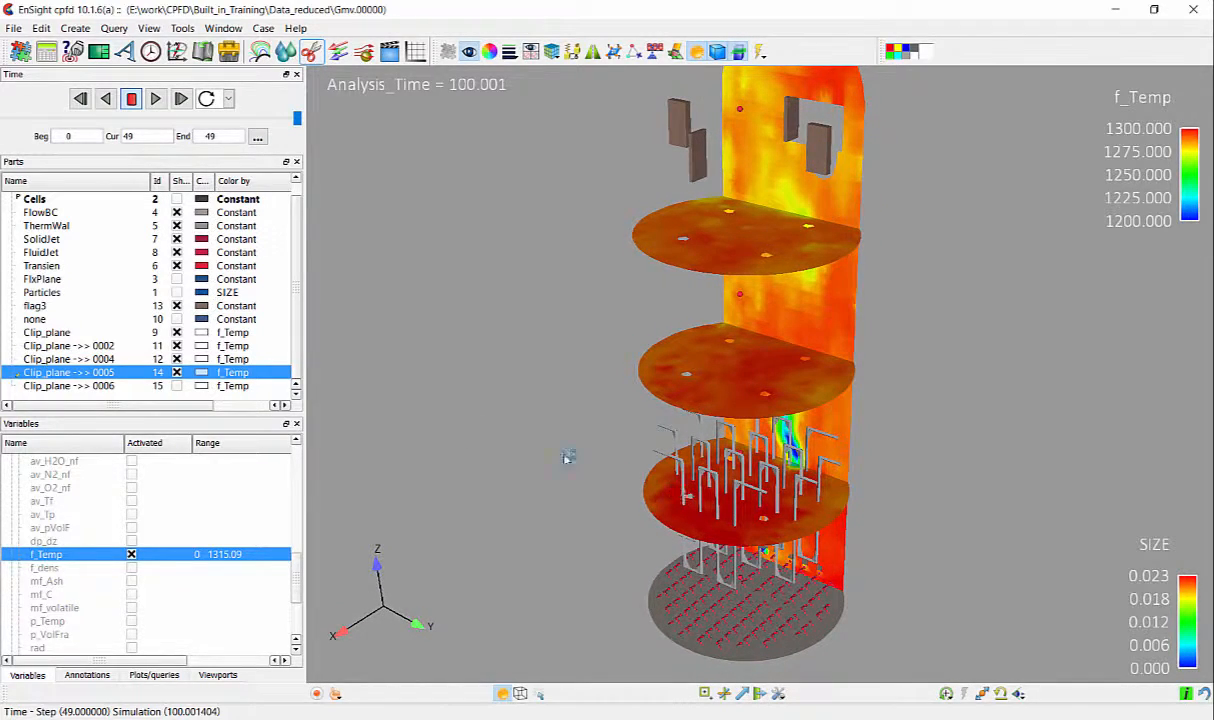
# Show the Particles part together with the clip planes
pyautogui.click(176, 292)
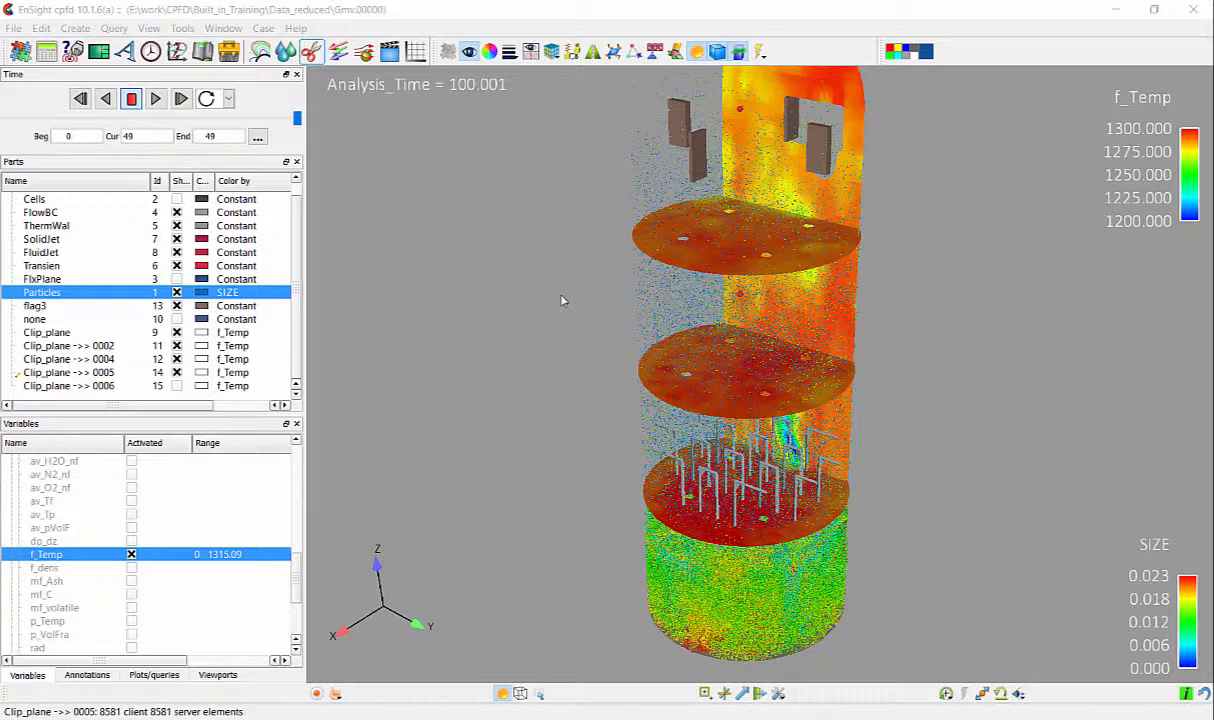
pyautogui.moveTo(562, 300); pyautogui.dragTo(532, 302)
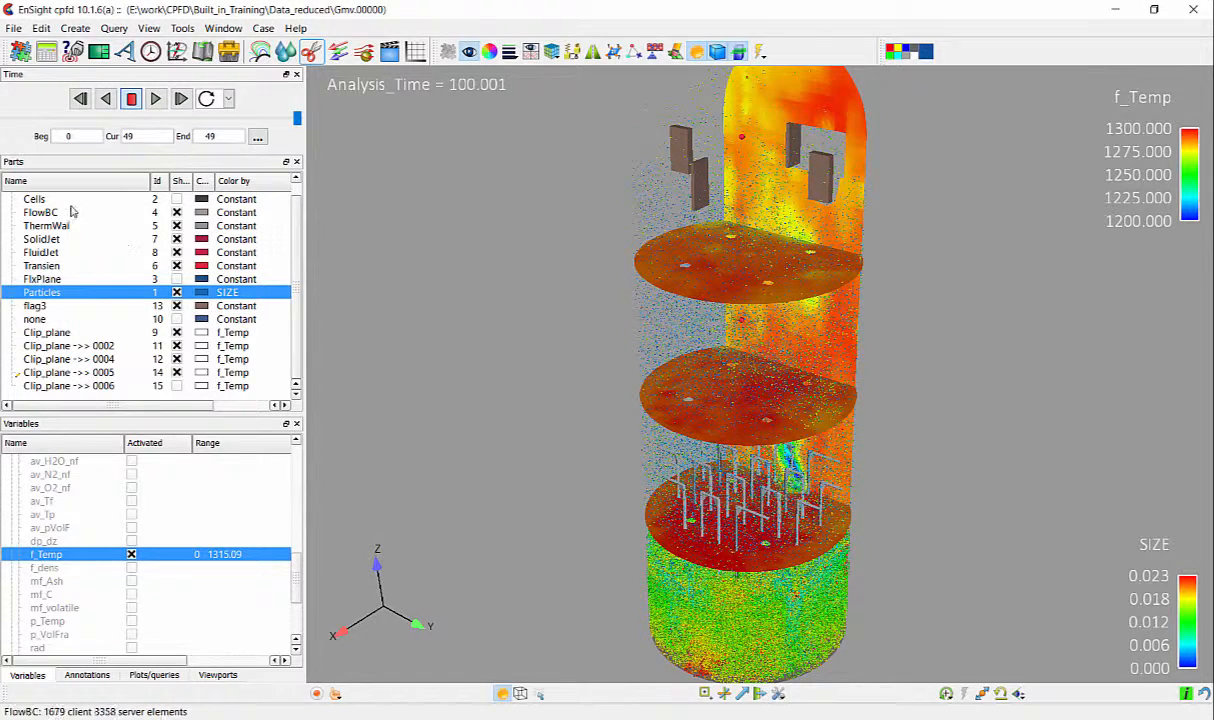
# Create an isosurface of the Cells part based on the scalar variable f_Temp
pyautogui.click(40, 213)
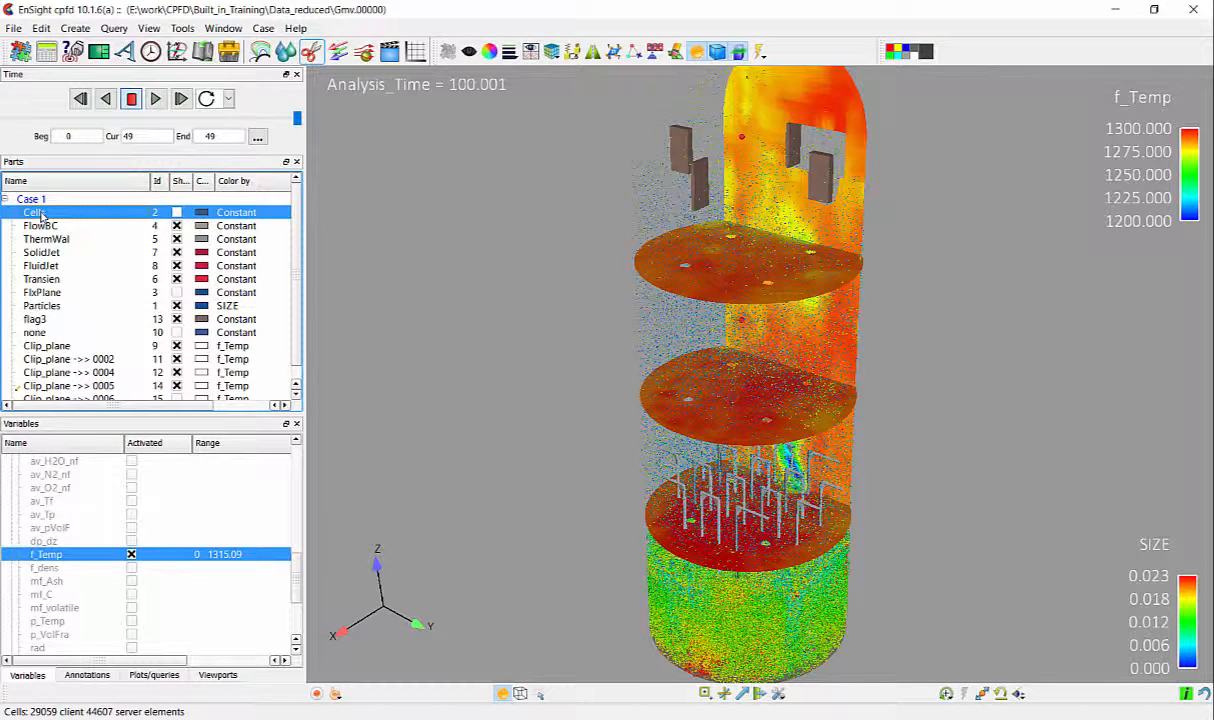
pyautogui.rightClick(40, 213)
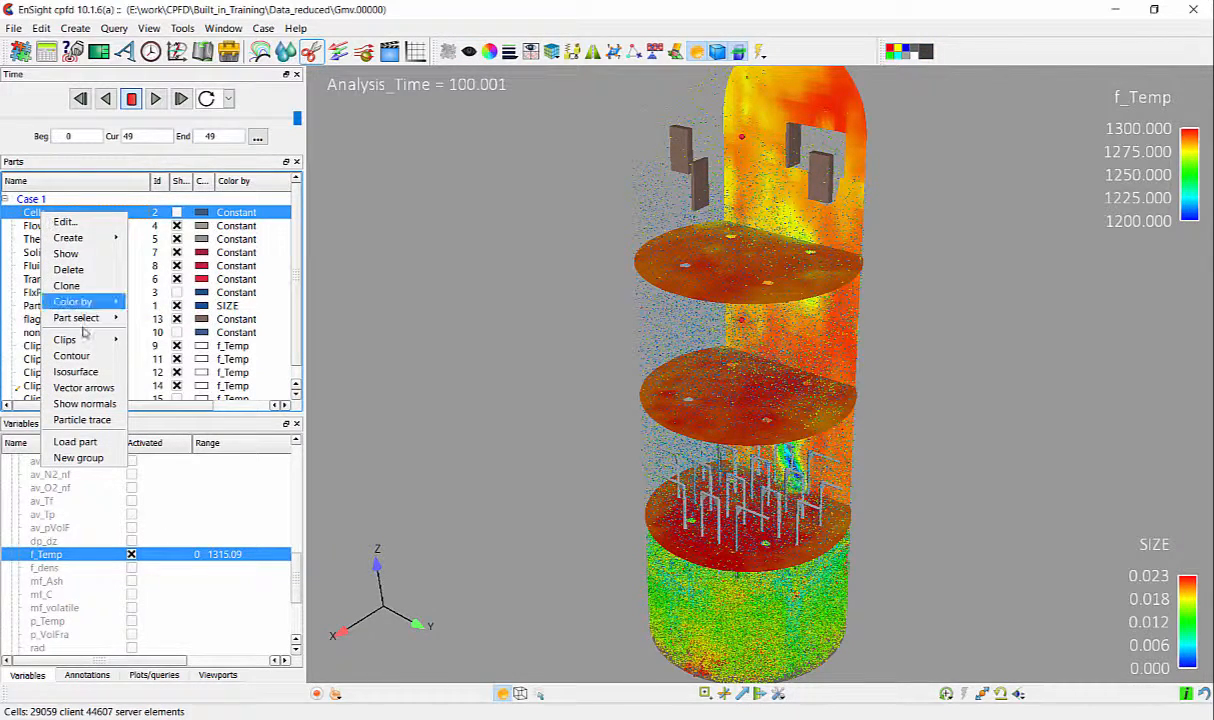
pyautogui.click(93, 373)
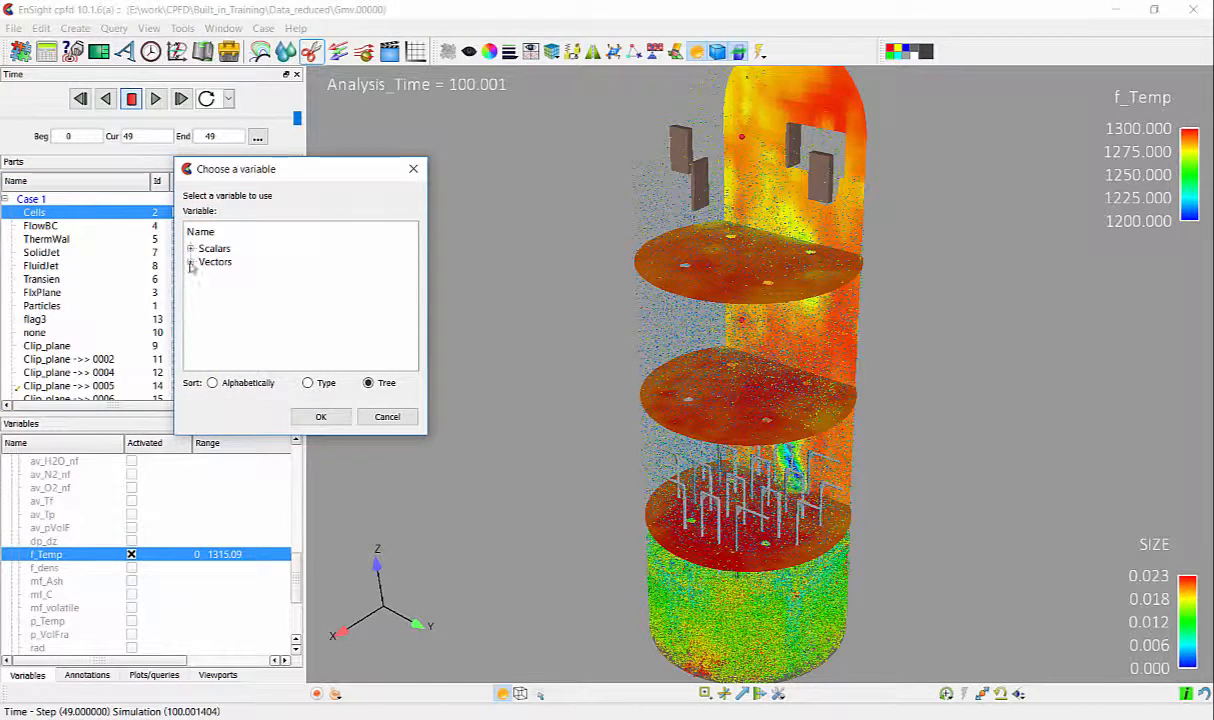
pyautogui.click(191, 250)
pyautogui.scroll(-5, 306, 302)
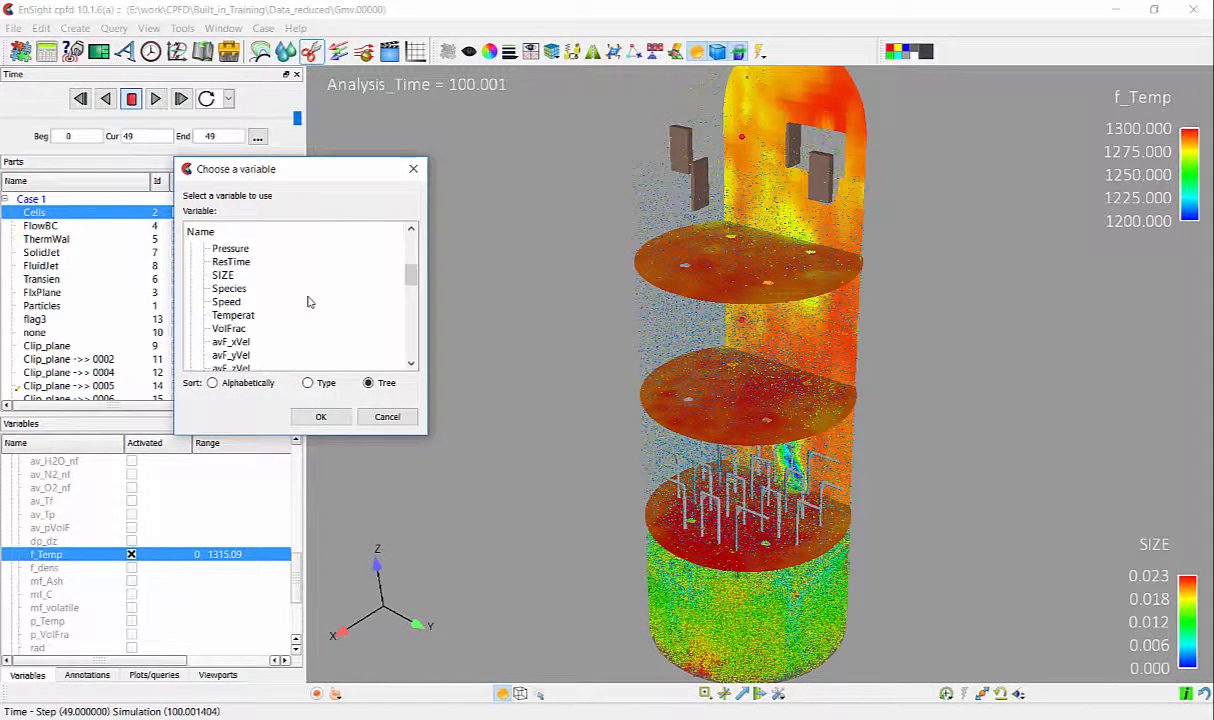
pyautogui.scroll(-7, 309, 302)
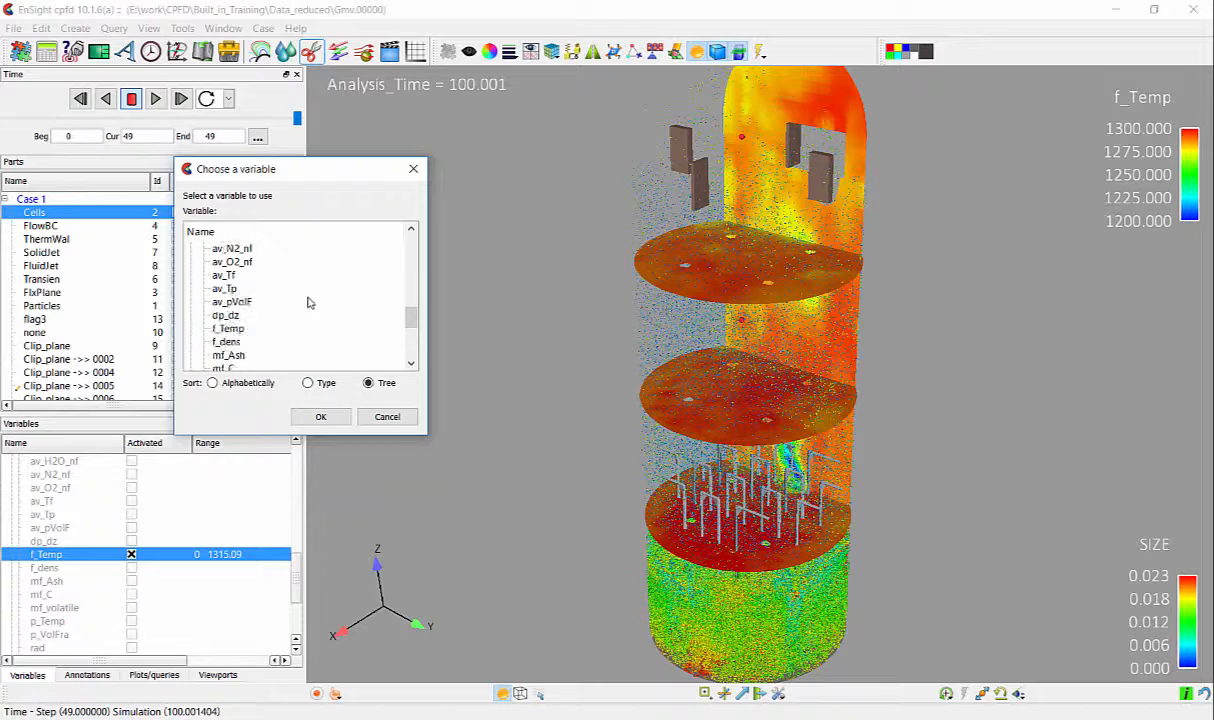
pyautogui.click(229, 329)
pyautogui.click(321, 416)
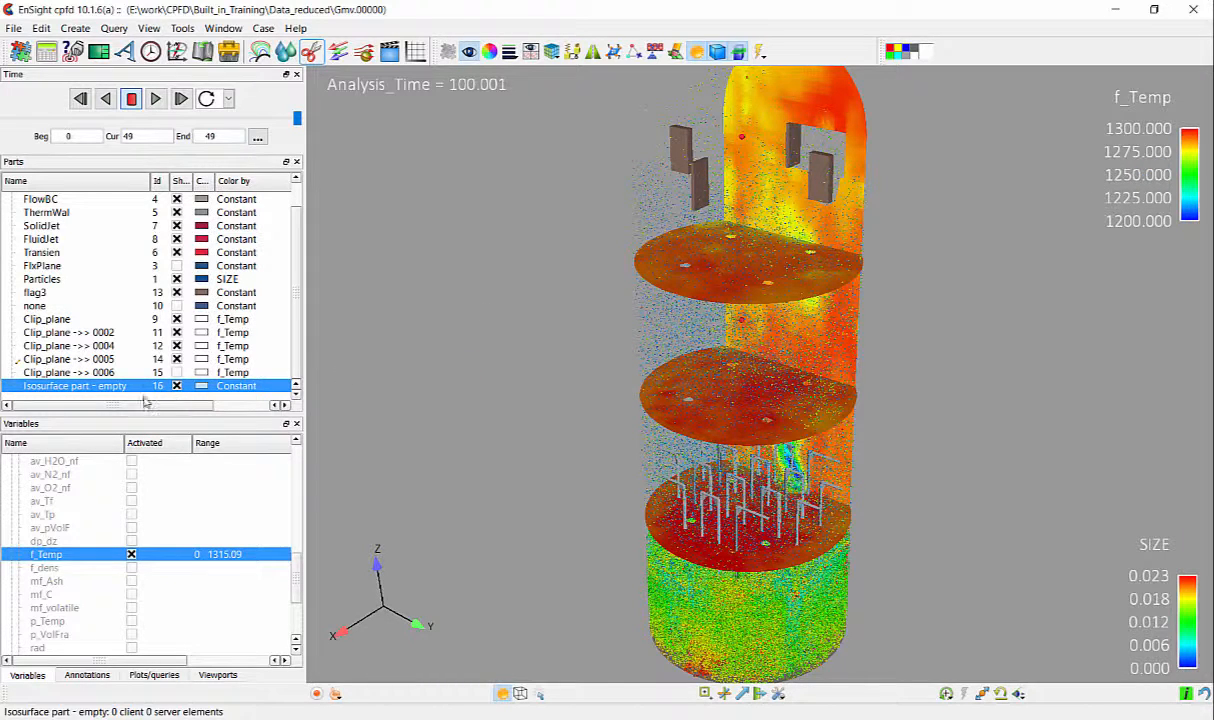
# Set the new isosurface's f_Temp value to 1250 and view it from behind the X clip plane
pyautogui.doubleClick(44, 388)
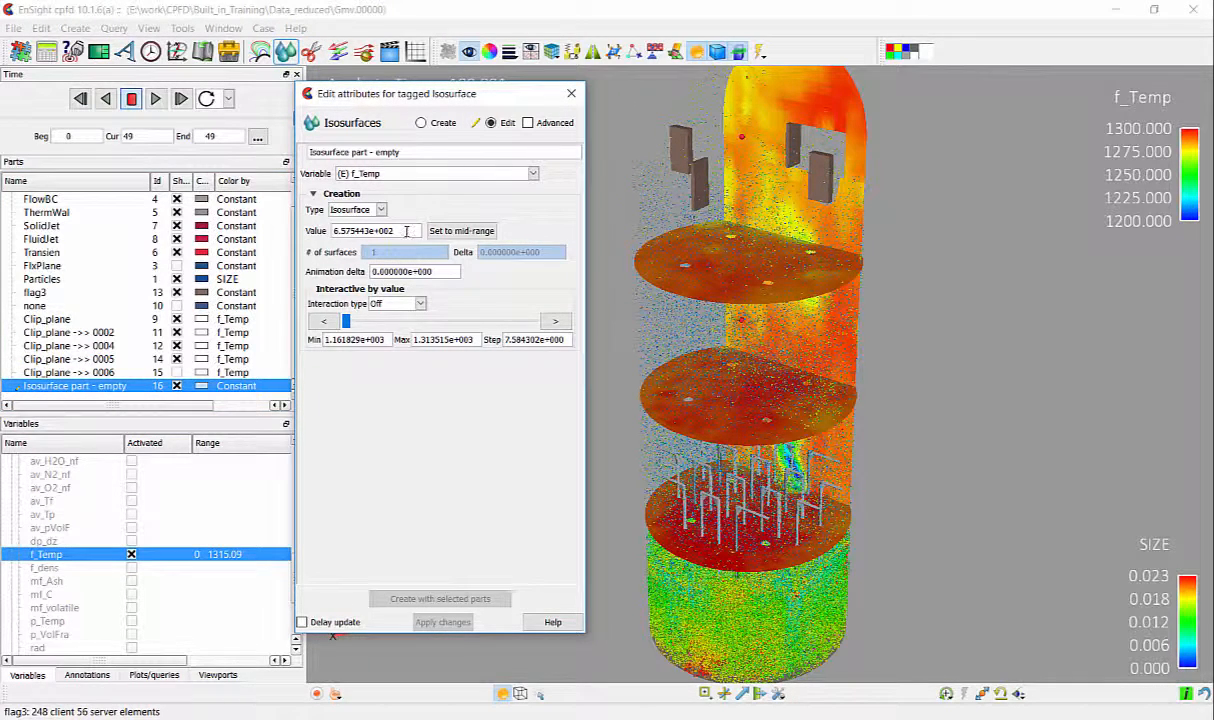
pyautogui.moveTo(406, 231); pyautogui.dragTo(325, 229)
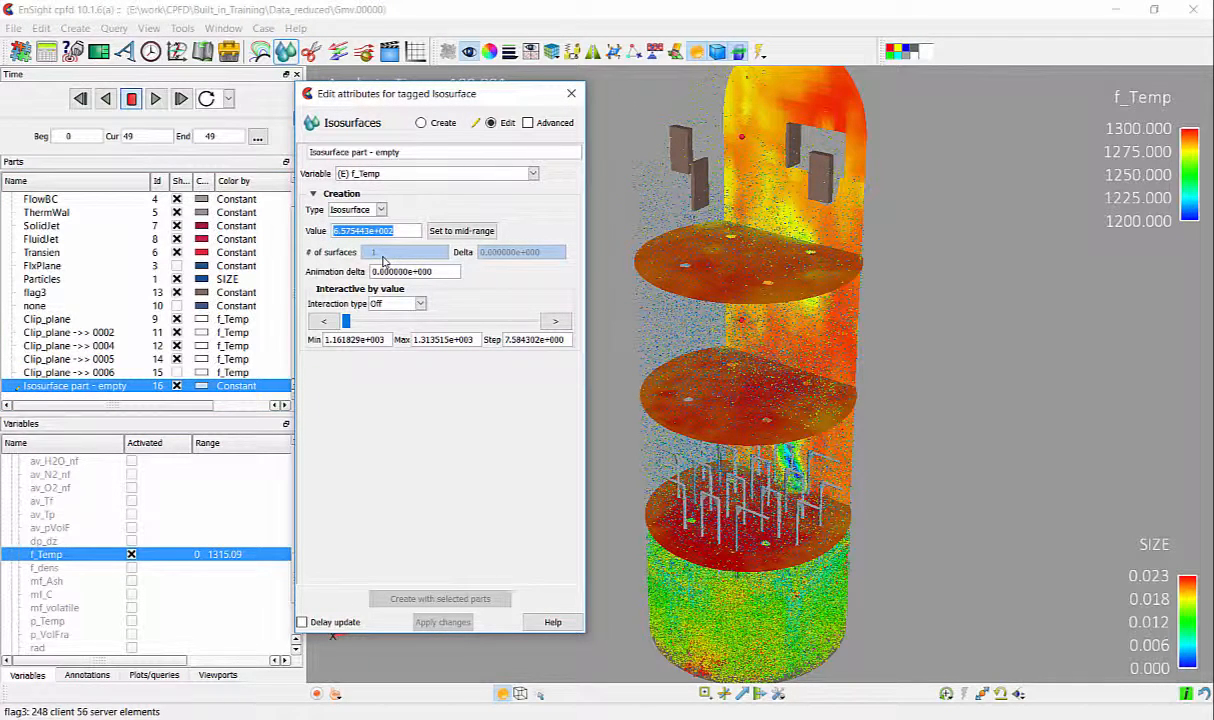
pyautogui.write('1250')
pyautogui.press('Return')
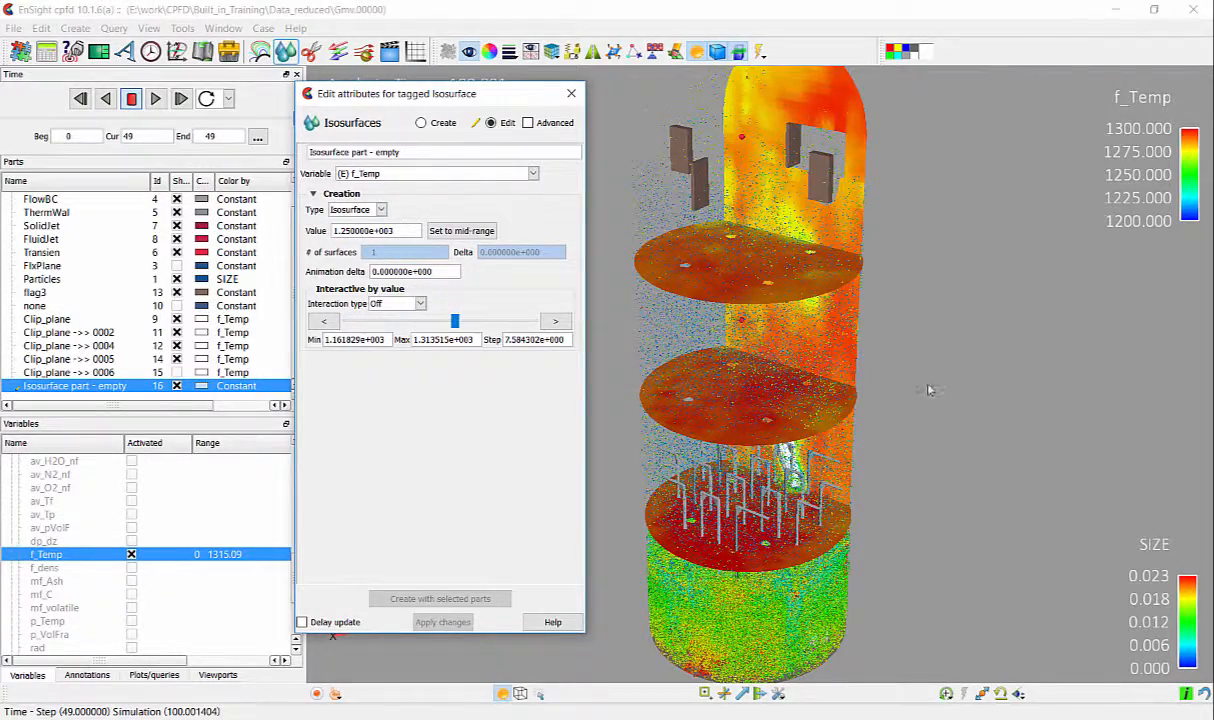
pyautogui.moveTo(928, 390); pyautogui.dragTo(855, 502)
pyautogui.moveTo(1036, 524); pyautogui.dragTo(948, 540)
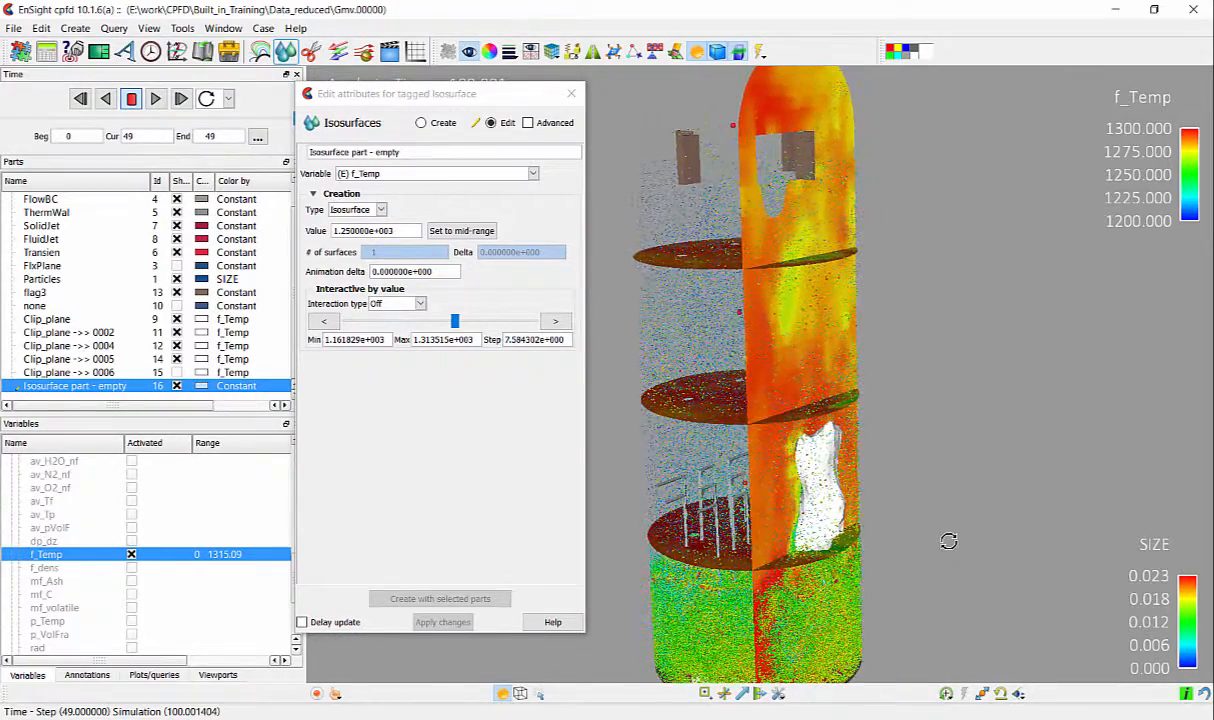
pyautogui.click(572, 94)
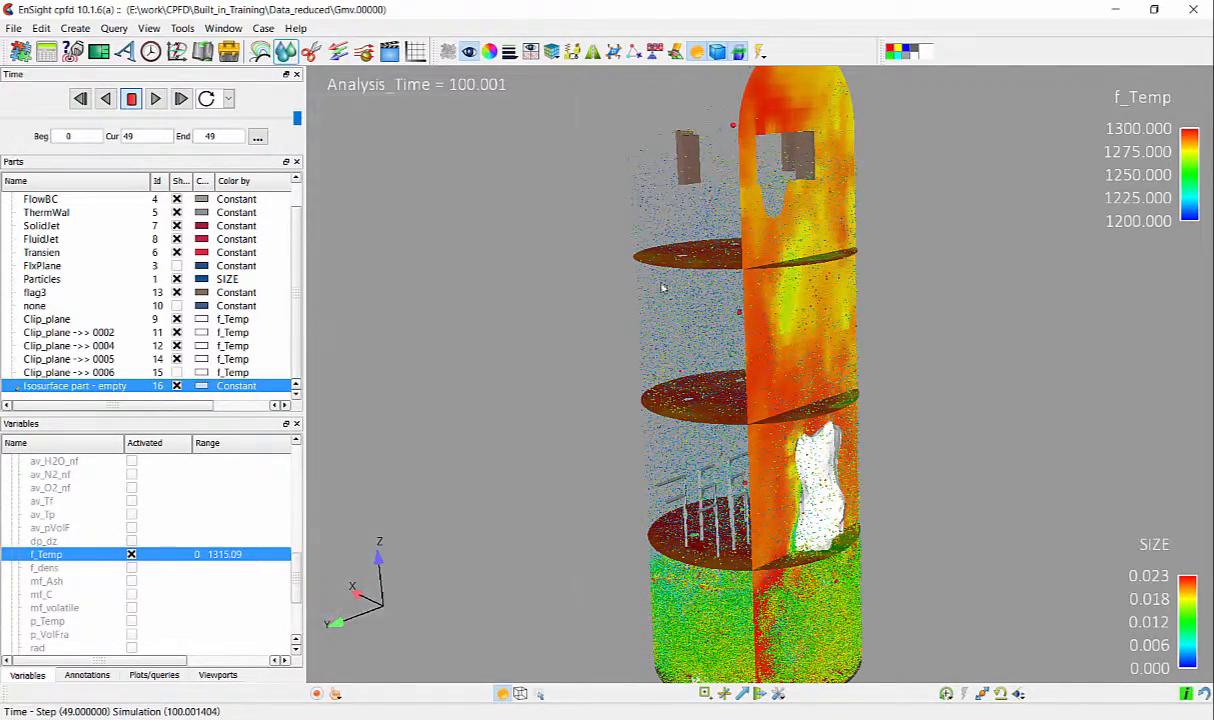
# Hide the Particles part to leave the isosurface unobstructed
pyautogui.rightClick(702, 600)
pyautogui.click(738, 587)
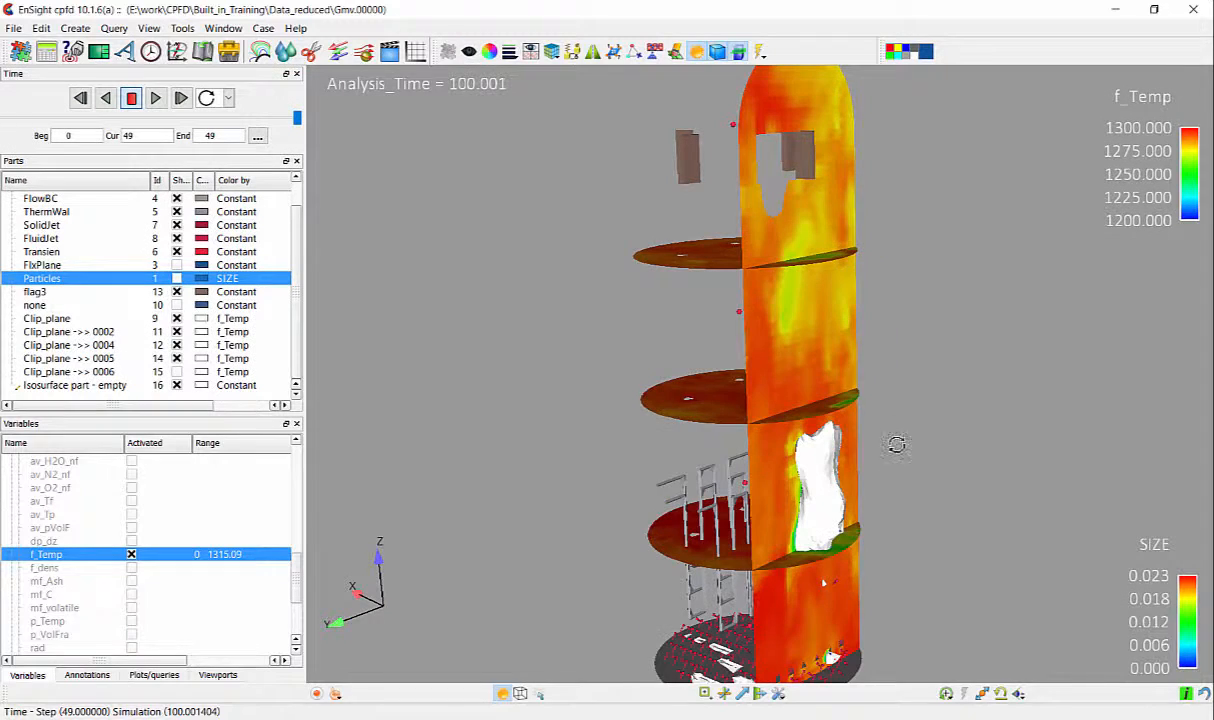
pyautogui.moveTo(897, 445); pyautogui.dragTo(975, 436)
# Adjust the f_Temp isosurface interactively in the view to a value of about 1258
pyautogui.click(848, 484)
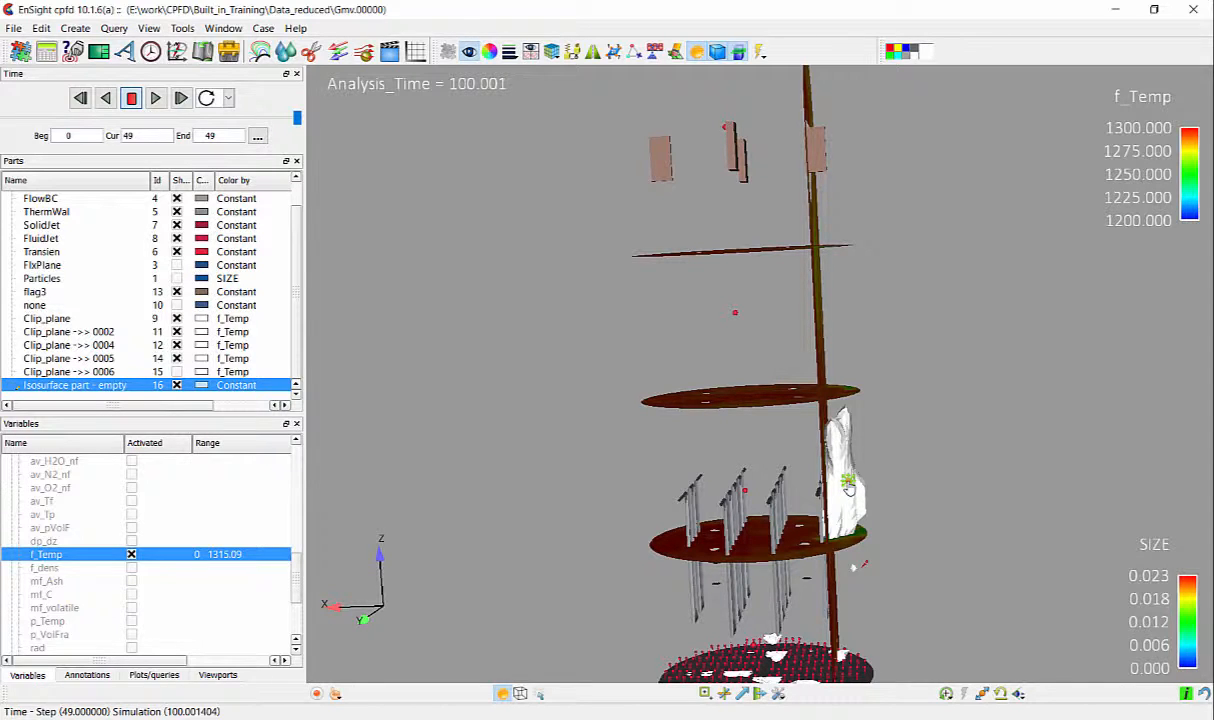
pyautogui.moveTo(848, 481); pyautogui.dragTo(1108, 470)
pyautogui.moveTo(848, 564); pyautogui.dragTo(656, 471)
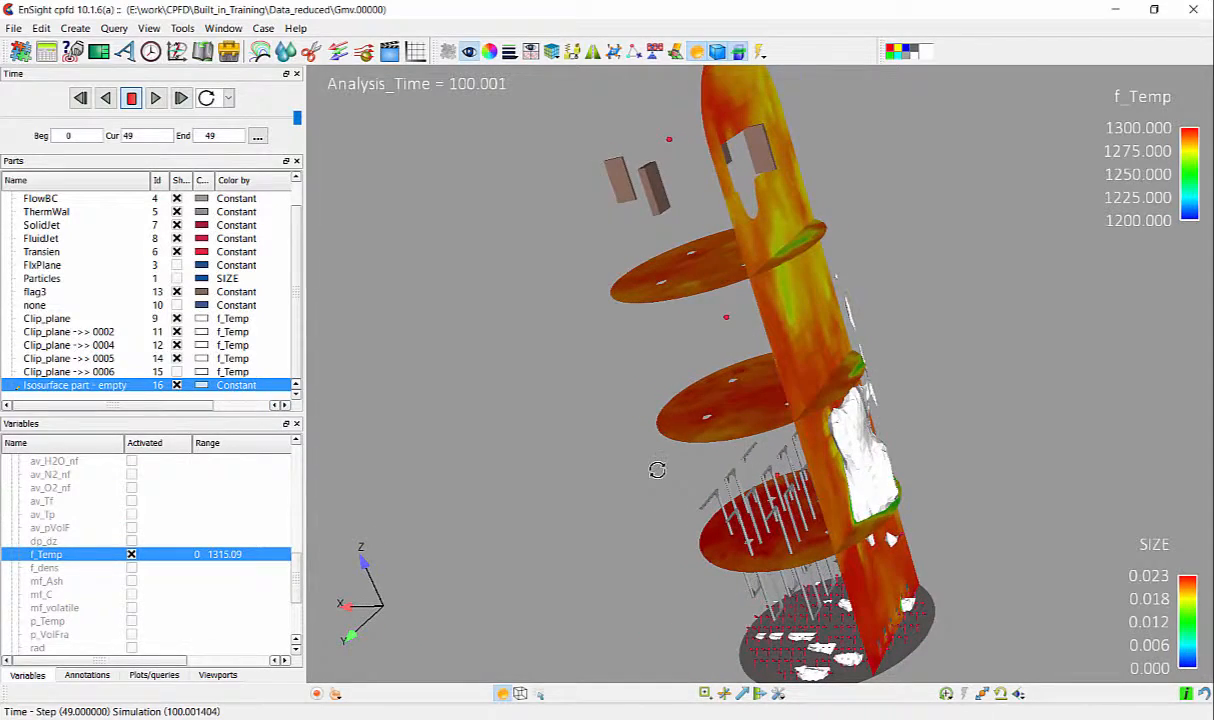
pyautogui.moveTo(890, 465); pyautogui.dragTo(832, 523)
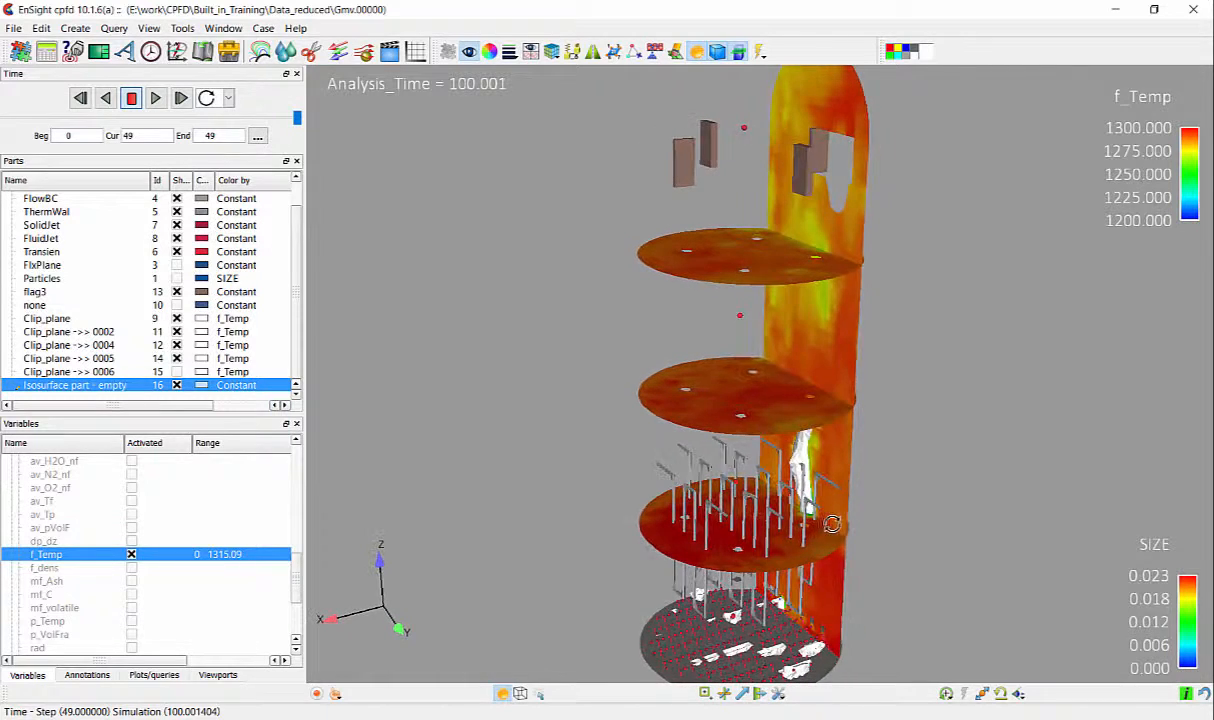
# Convert the f_Temp isosurface part to an isovolume
pyautogui.doubleClick(71, 387)
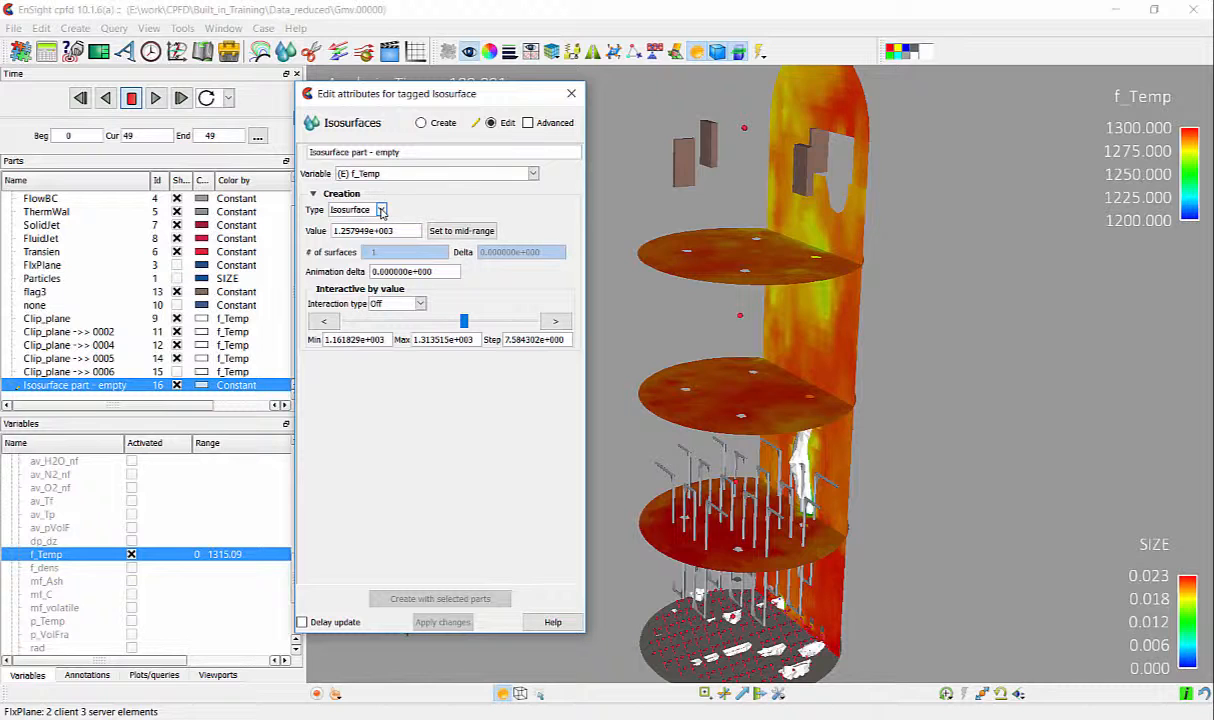
pyautogui.click(381, 211)
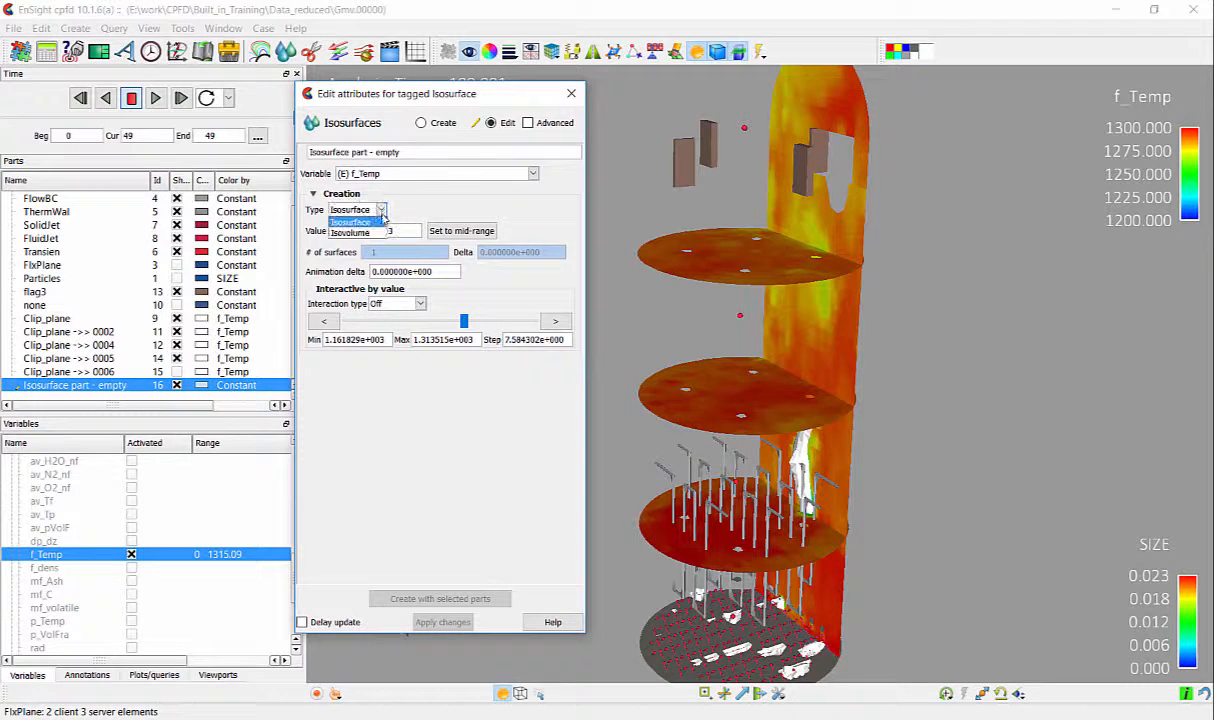
pyautogui.click(380, 232)
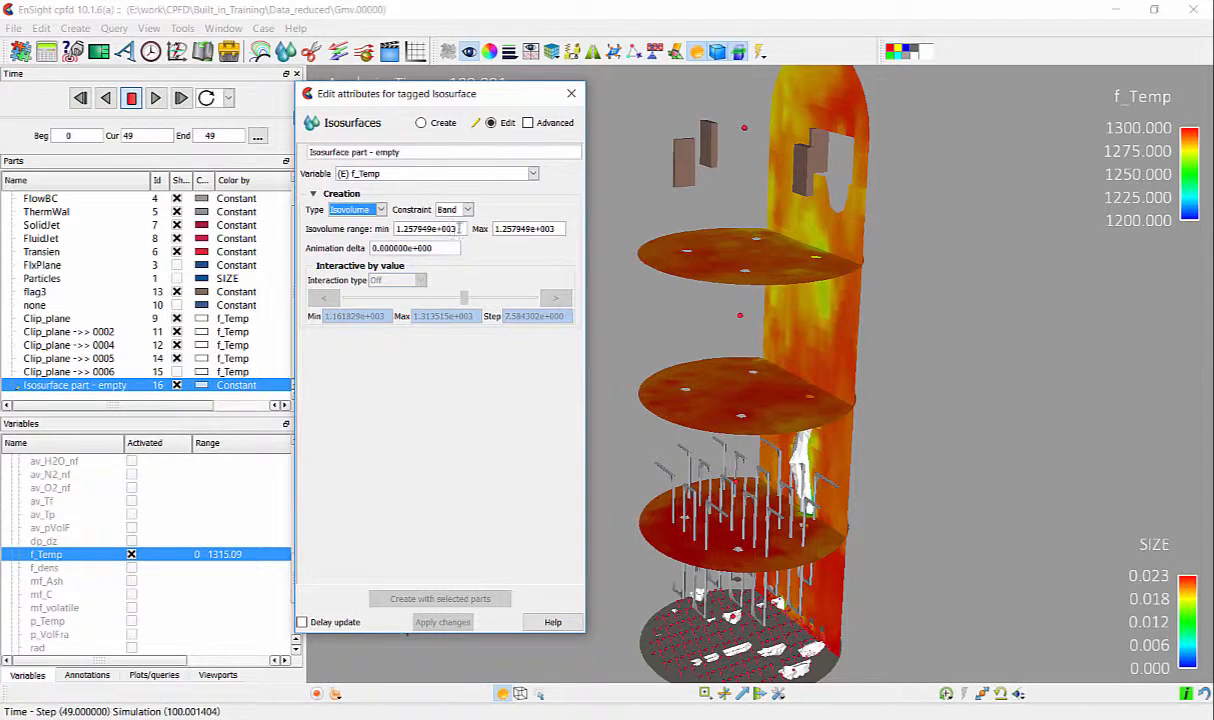
# Limit the f_Temp isovolume band to a range from 1150 to 1250
pyautogui.moveTo(464, 228); pyautogui.dragTo(389, 230)
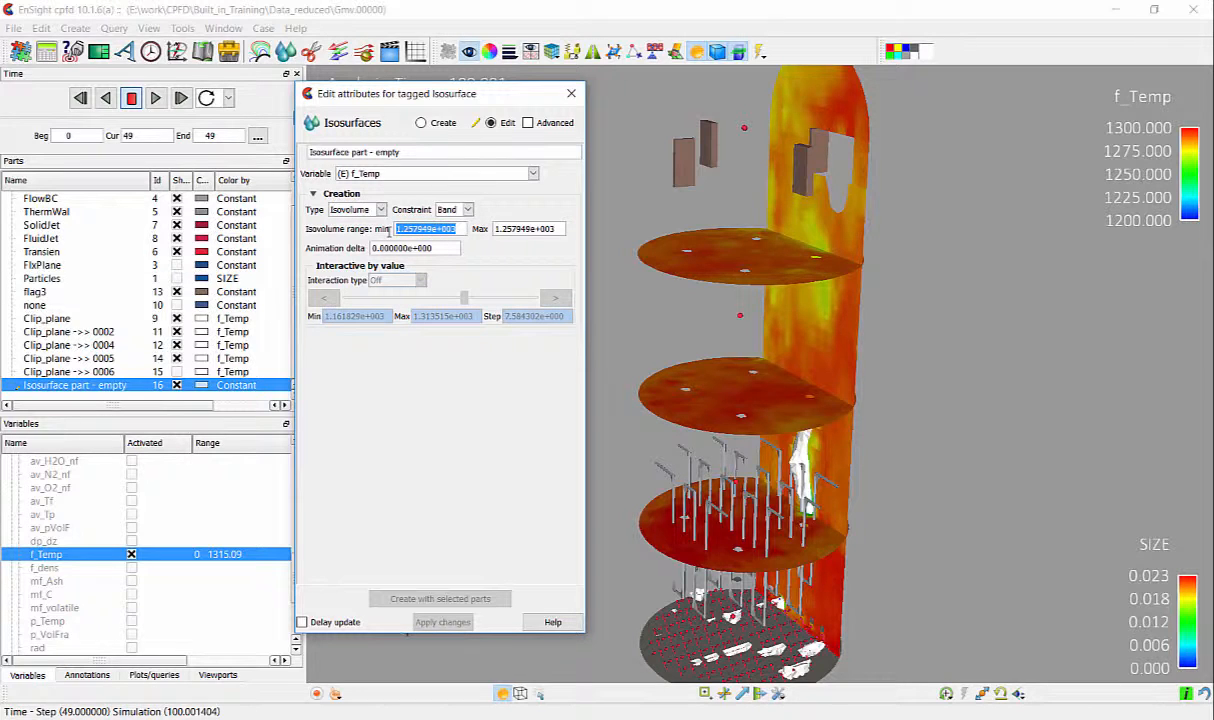
pyautogui.write('1150')
pyautogui.press('Return')
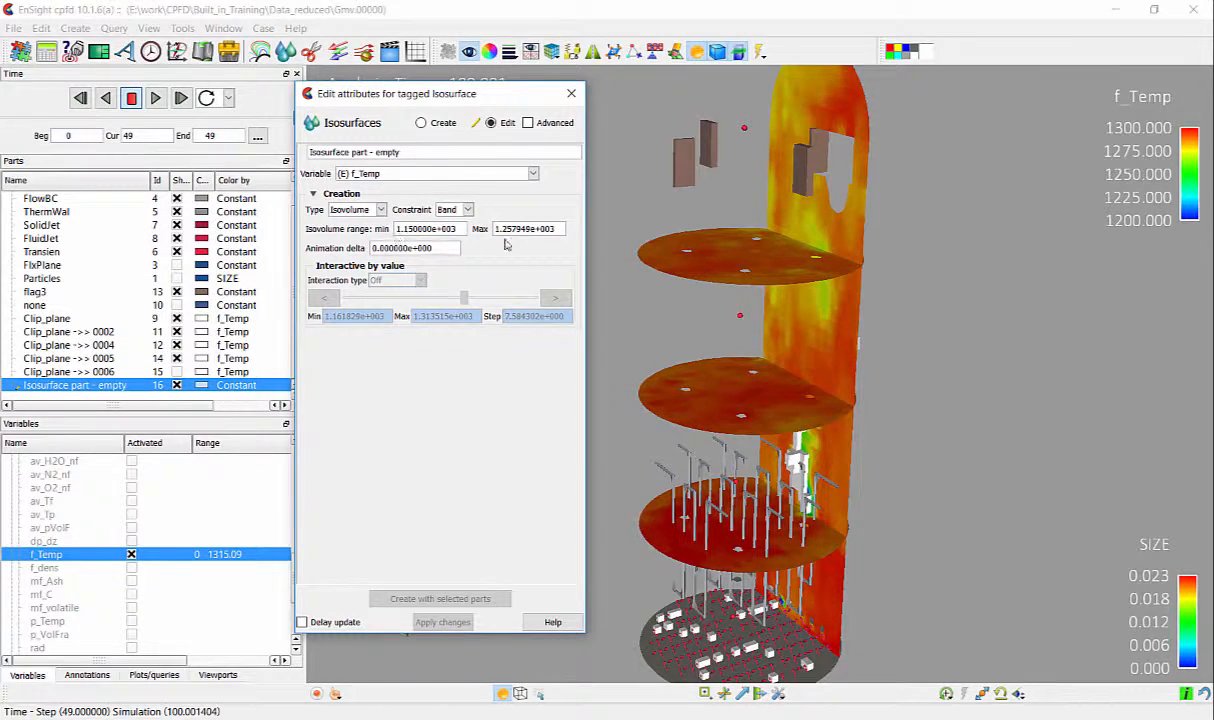
pyautogui.moveTo(558, 228); pyautogui.dragTo(485, 232)
pyautogui.write('1.')
pyautogui.write('250')
pyautogui.press('Return')
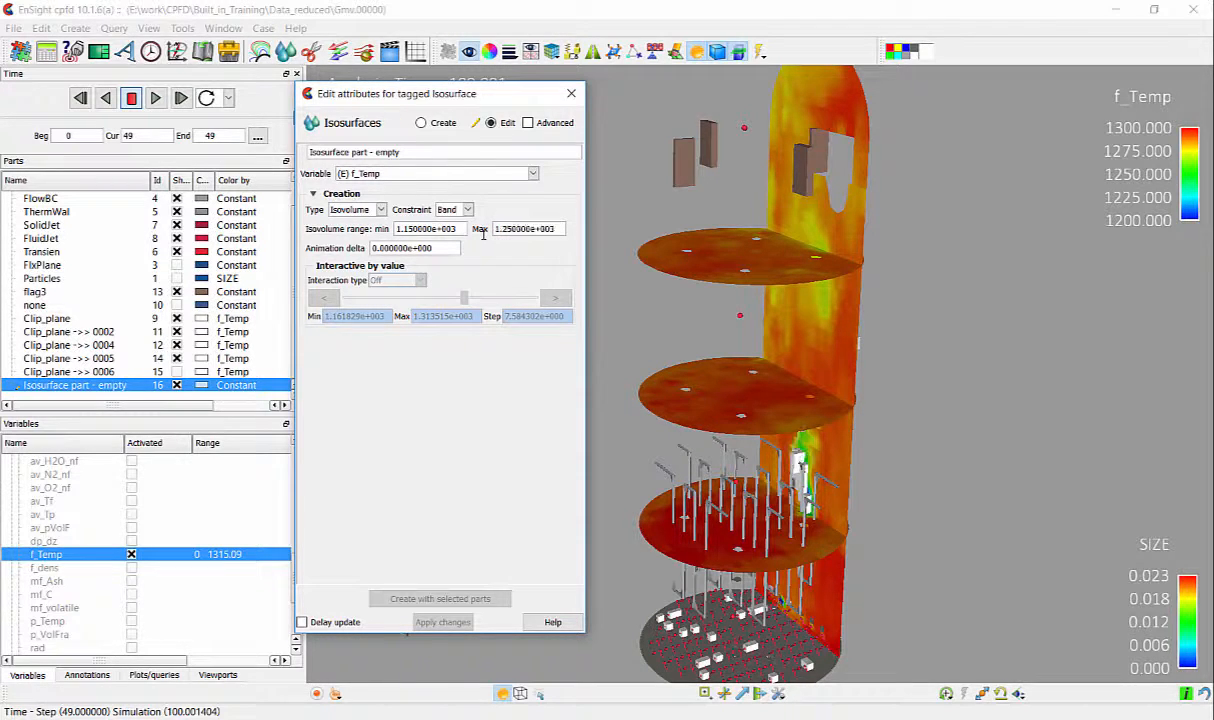
pyautogui.click(571, 94)
# Examine the isovolume cells up close behind the X clip plane, near the vessel floor, and within the whole vessel
pyautogui.moveTo(930, 510); pyautogui.dragTo(521, 506)
pyautogui.moveTo(830, 298); pyautogui.dragTo(922, 387, button='right')
pyautogui.moveTo(910, 424); pyautogui.dragTo(672, 295, button='middle')
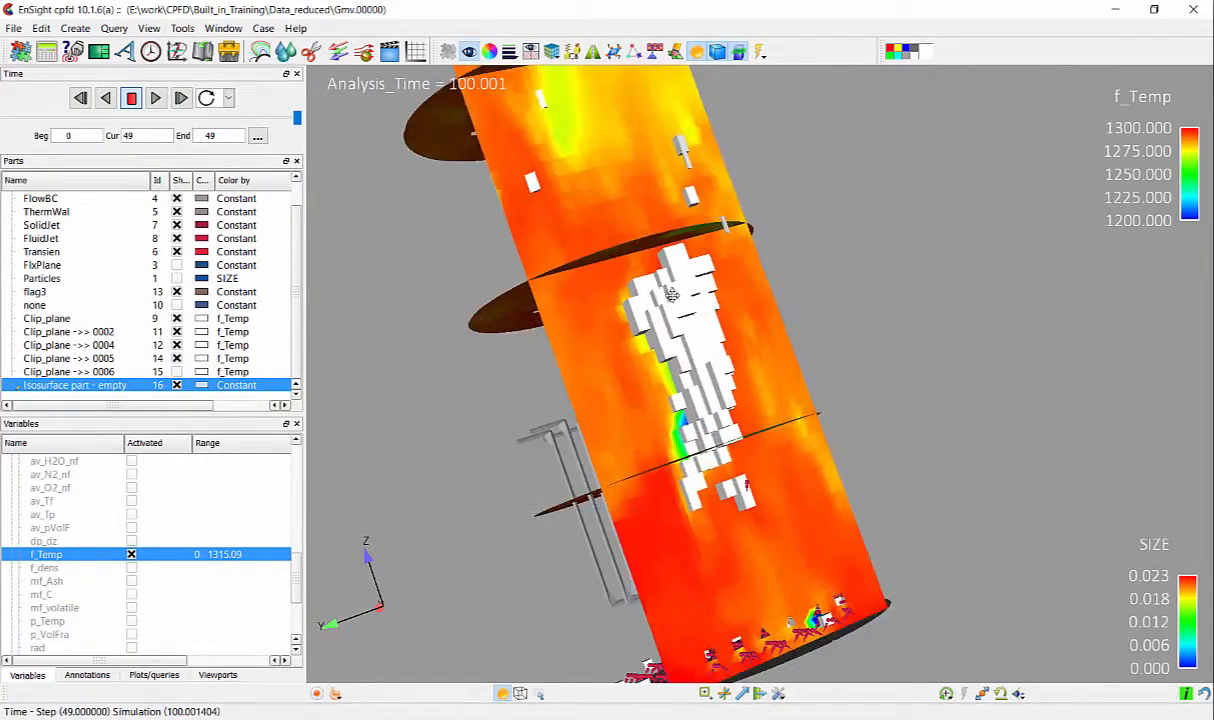
pyautogui.moveTo(672, 293); pyautogui.dragTo(505, 500)
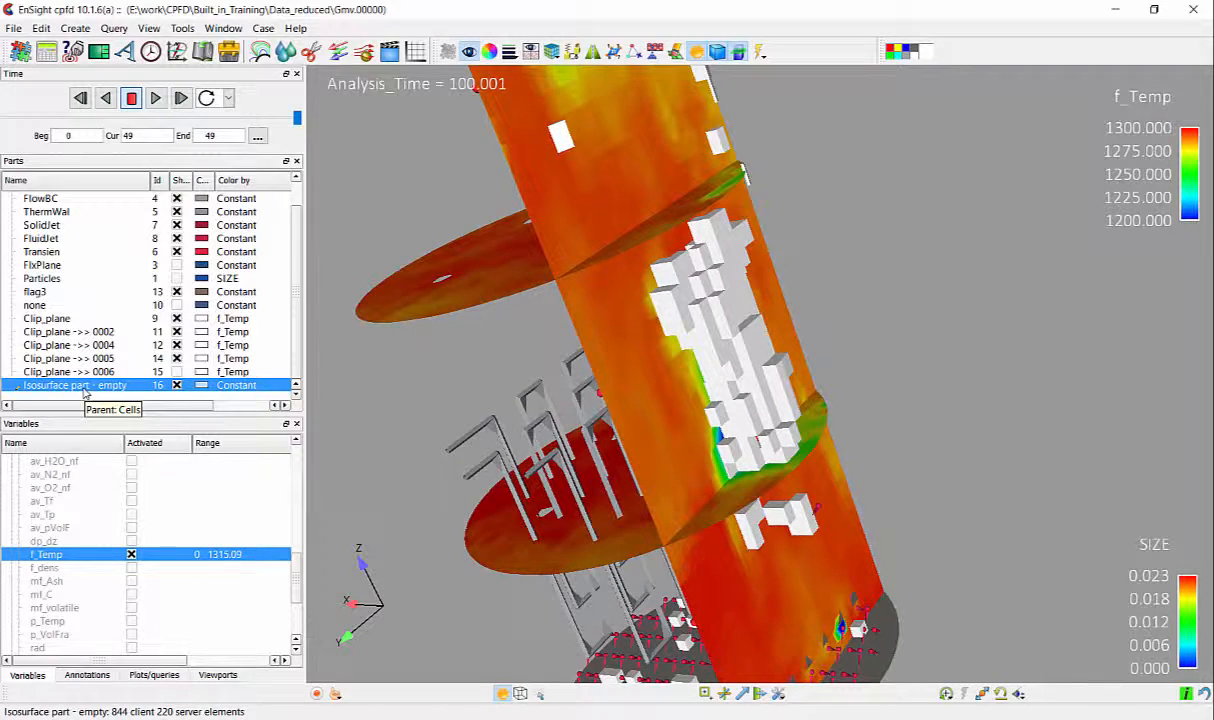
pyautogui.moveTo(538, 386); pyautogui.dragTo(682, 405)
pyautogui.moveTo(650, 543); pyautogui.dragTo(680, 463)
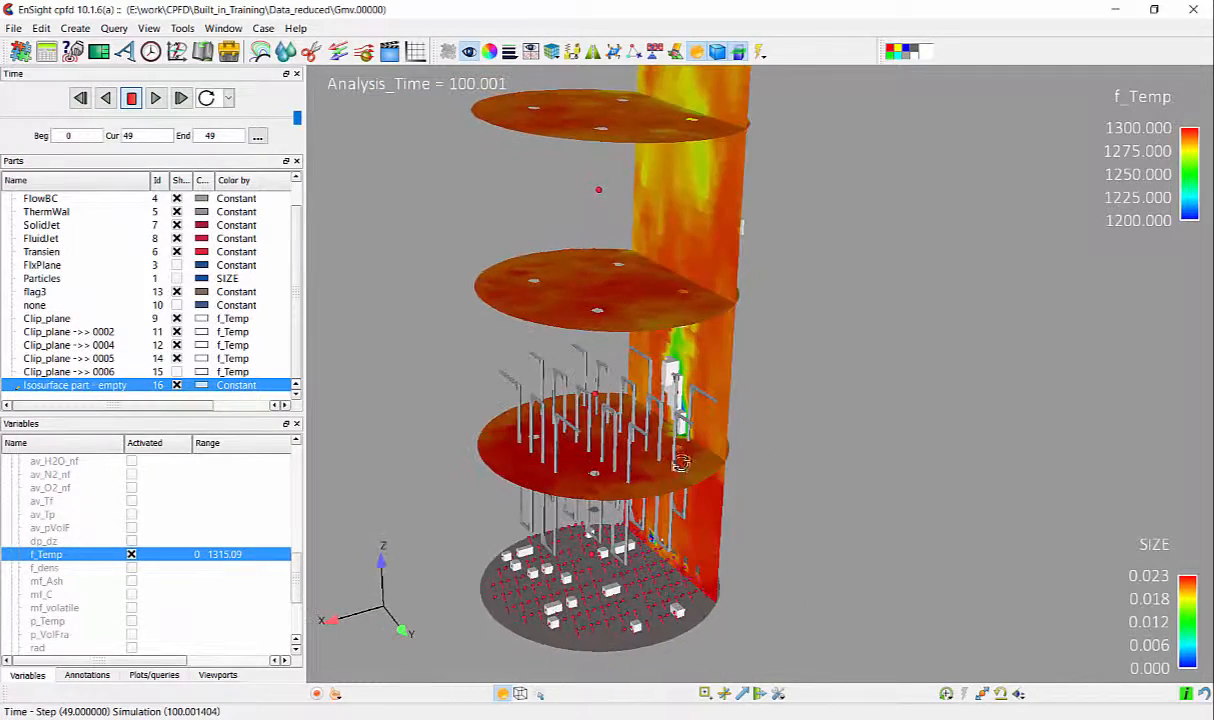
pyautogui.moveTo(601, 510); pyautogui.dragTo(714, 515, button='middle')
pyautogui.moveTo(714, 515); pyautogui.dragTo(730, 524)
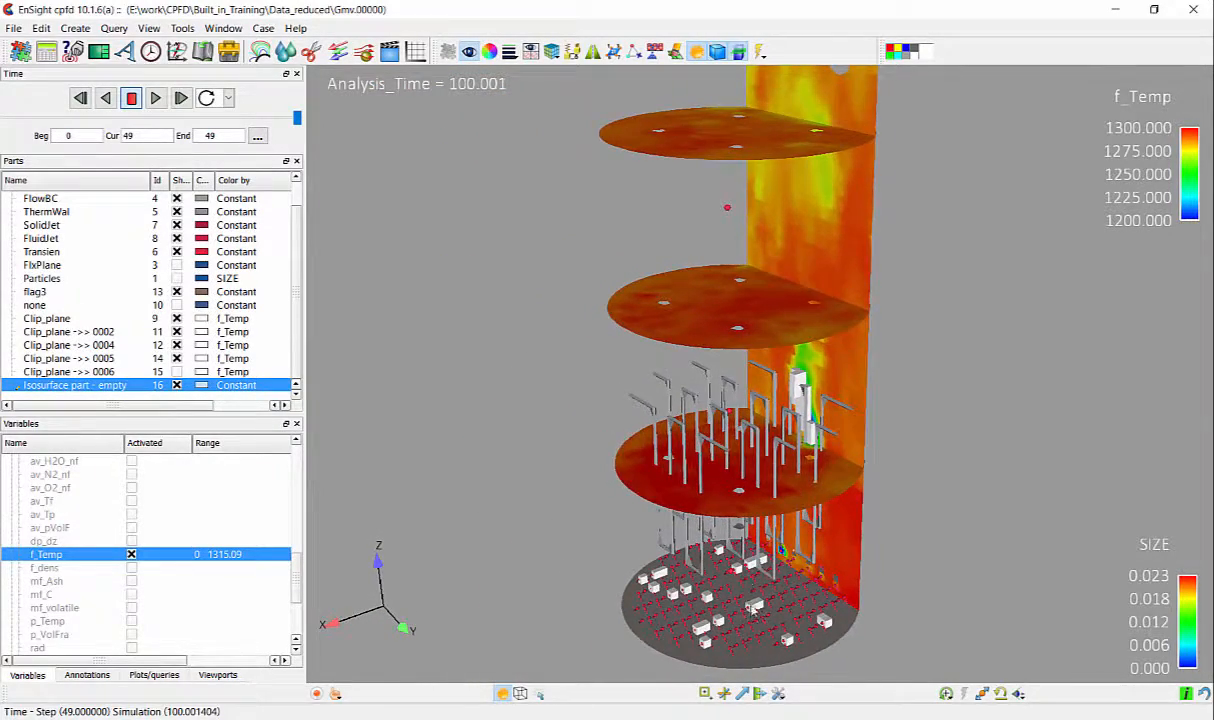
pyautogui.moveTo(730, 524); pyautogui.dragTo(738, 480, button='right')
pyautogui.moveTo(783, 452); pyautogui.dragTo(710, 537)
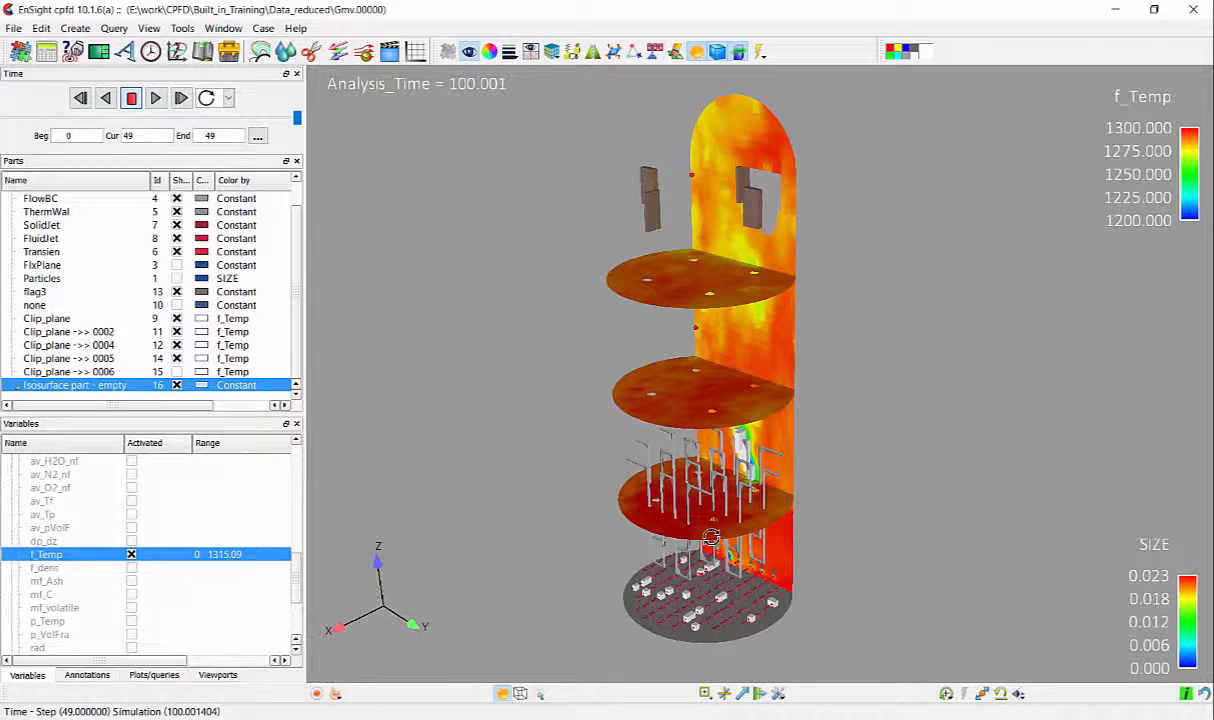